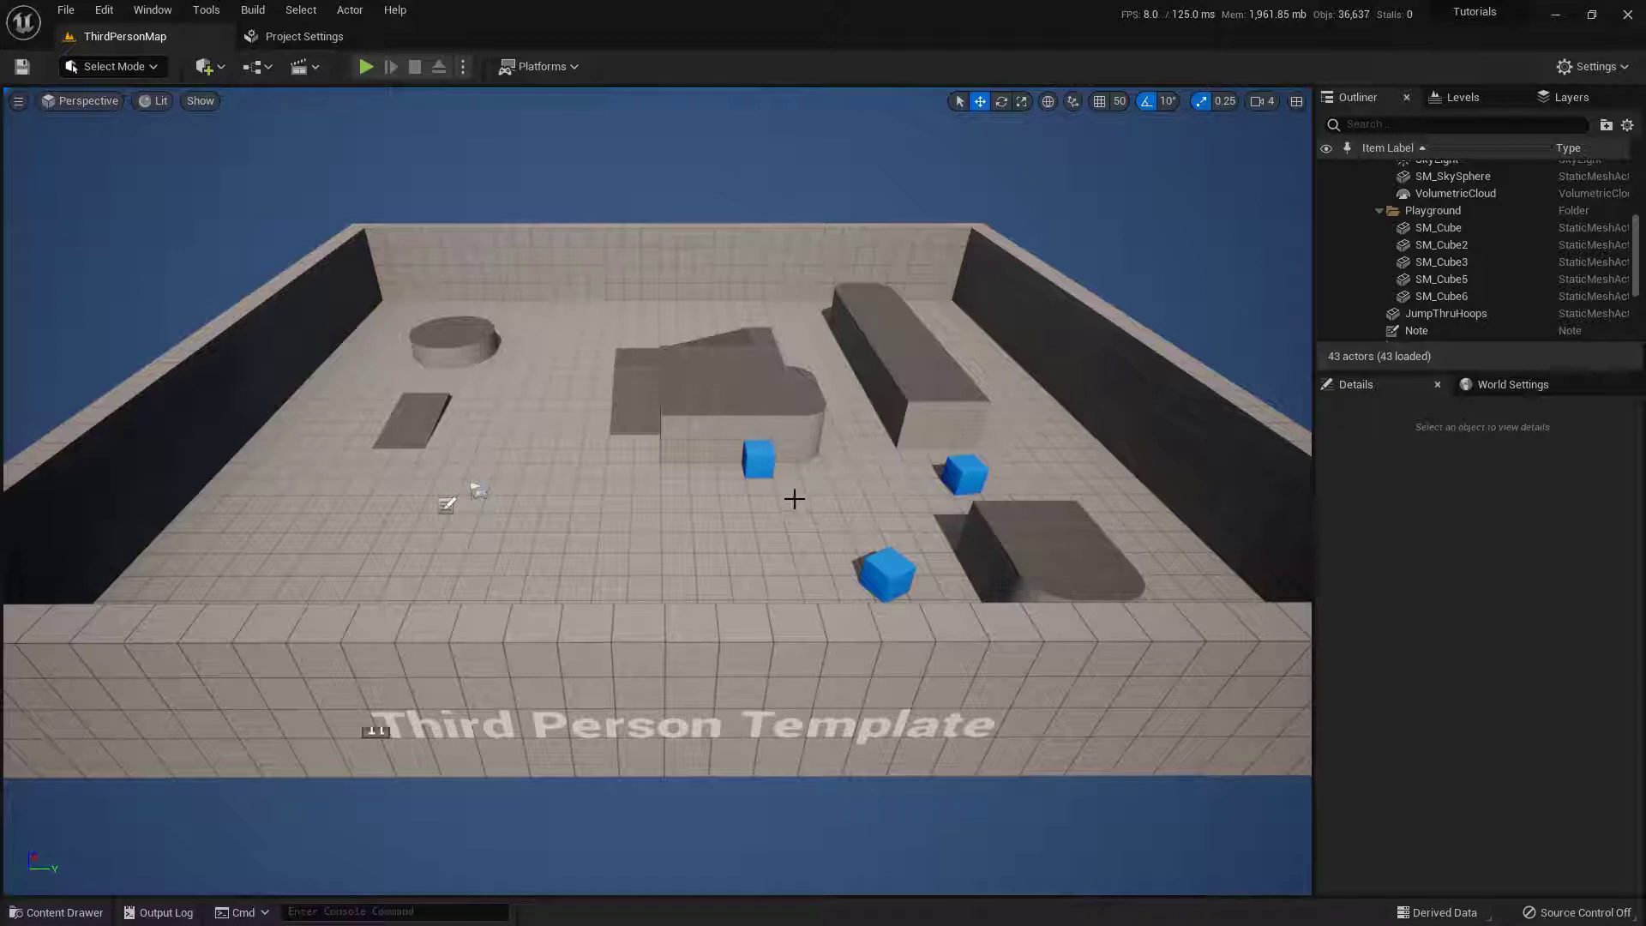
Pull the viewport camera back to view the whole level and the hoops surrounding it.
mouse_move(743, 538)
right_down()
mouse_move(728, 489)
mouse_move(759, 516)
mouse_move(734, 537)
right_up()
scroll(743, 537, down, 6)
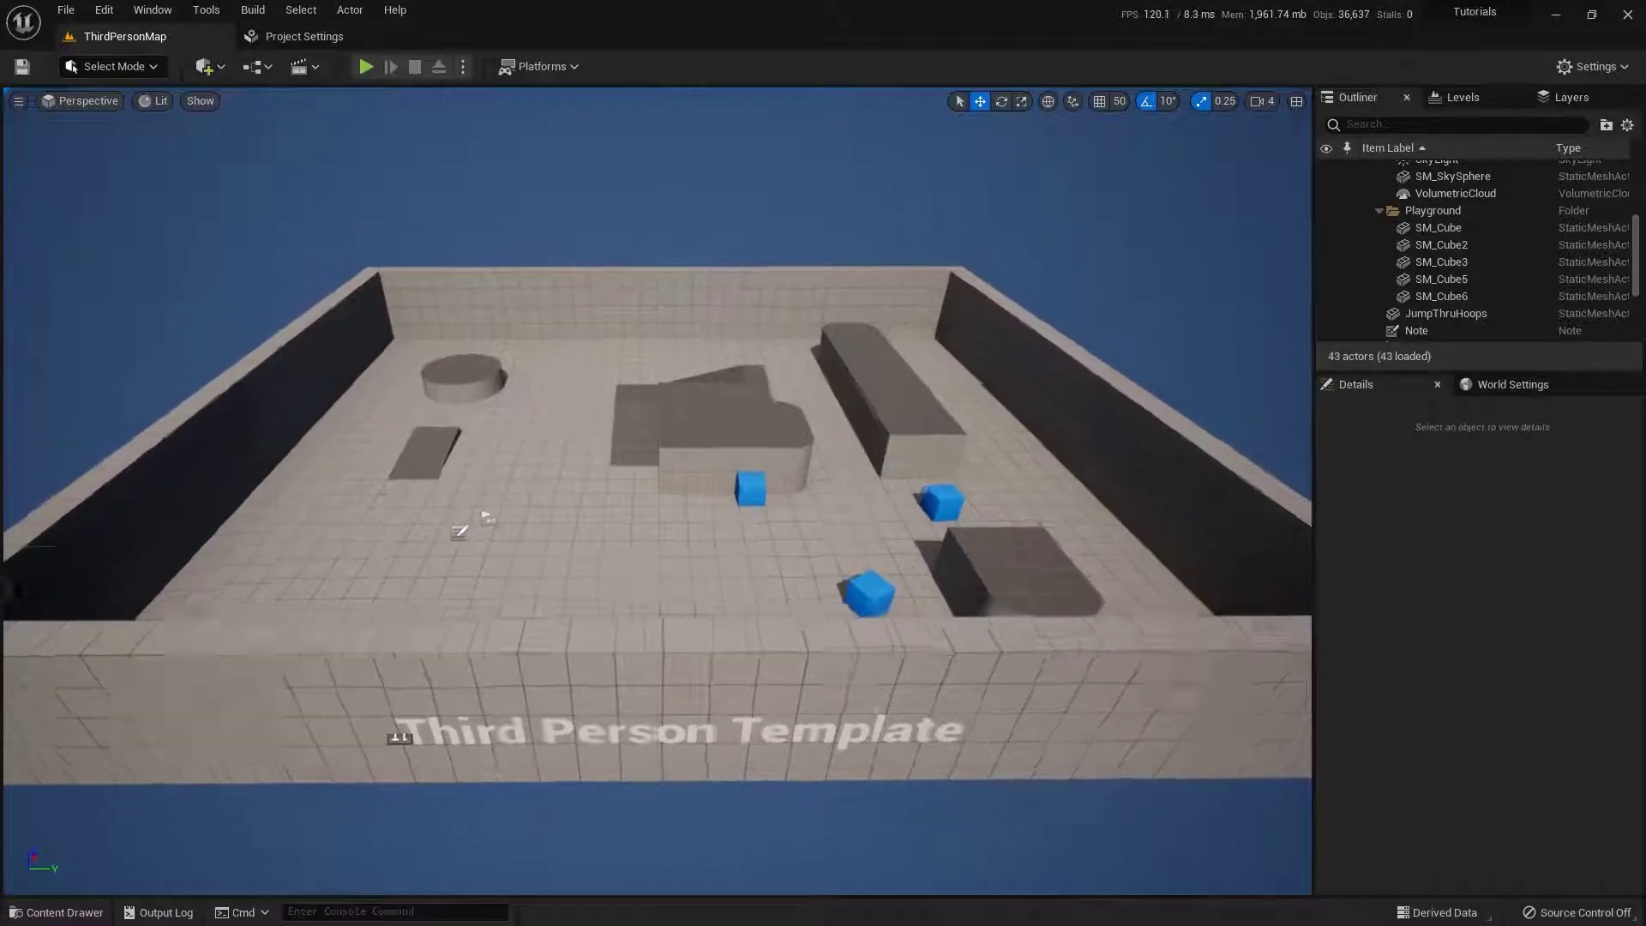
scroll(744, 538, down, 8)
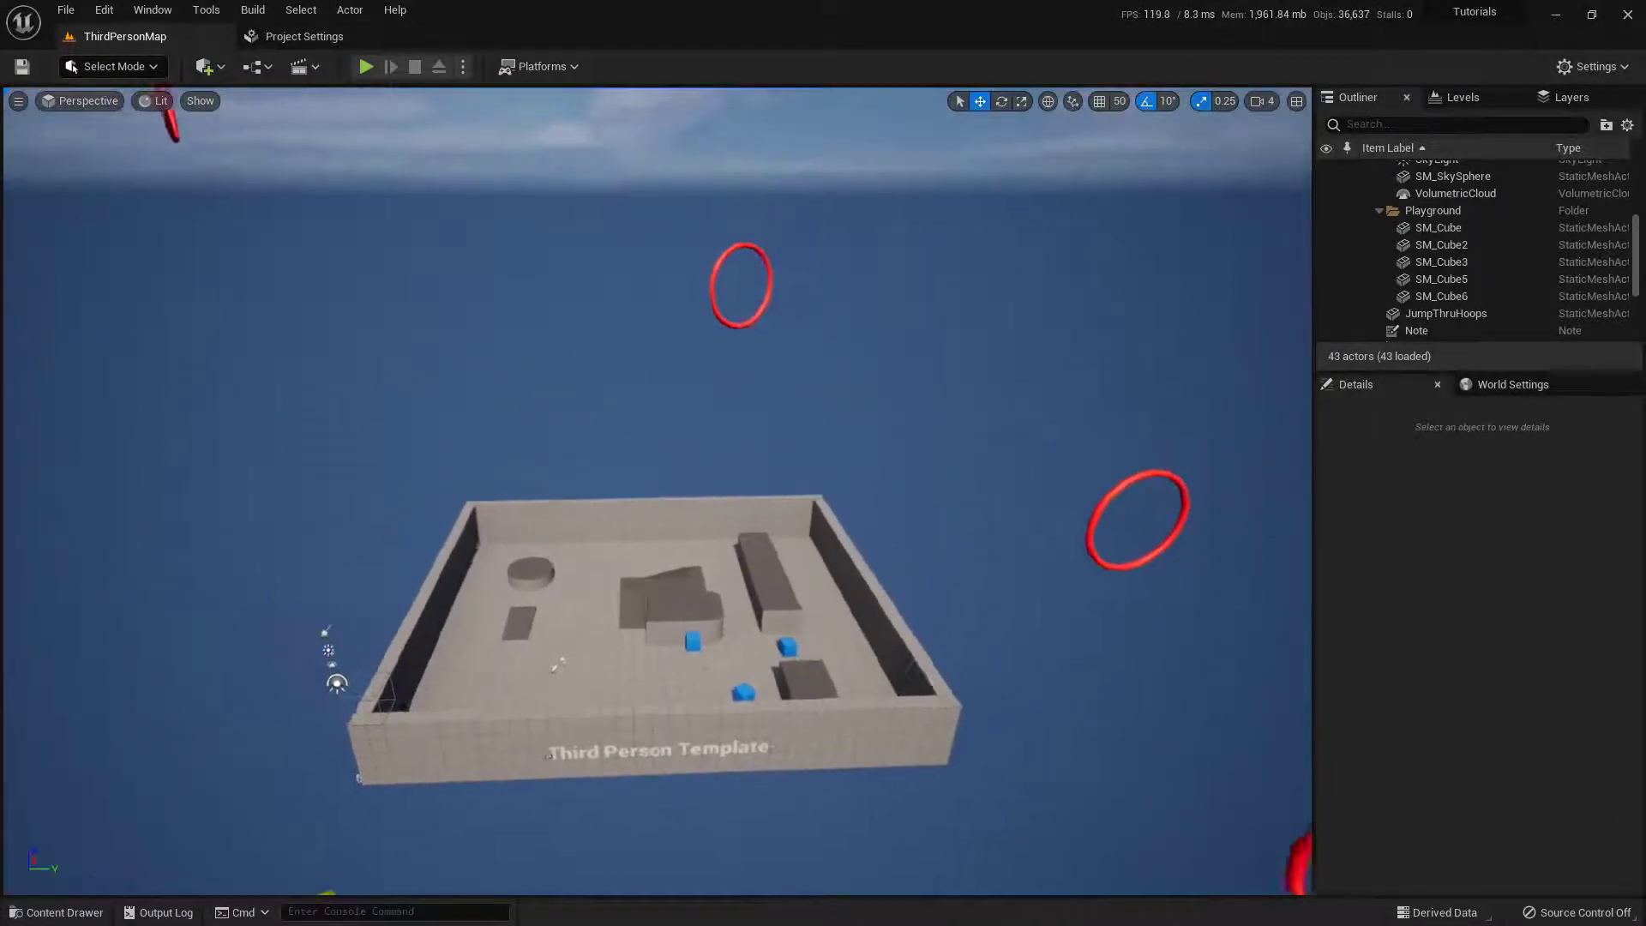
scroll(744, 538, down, 8)
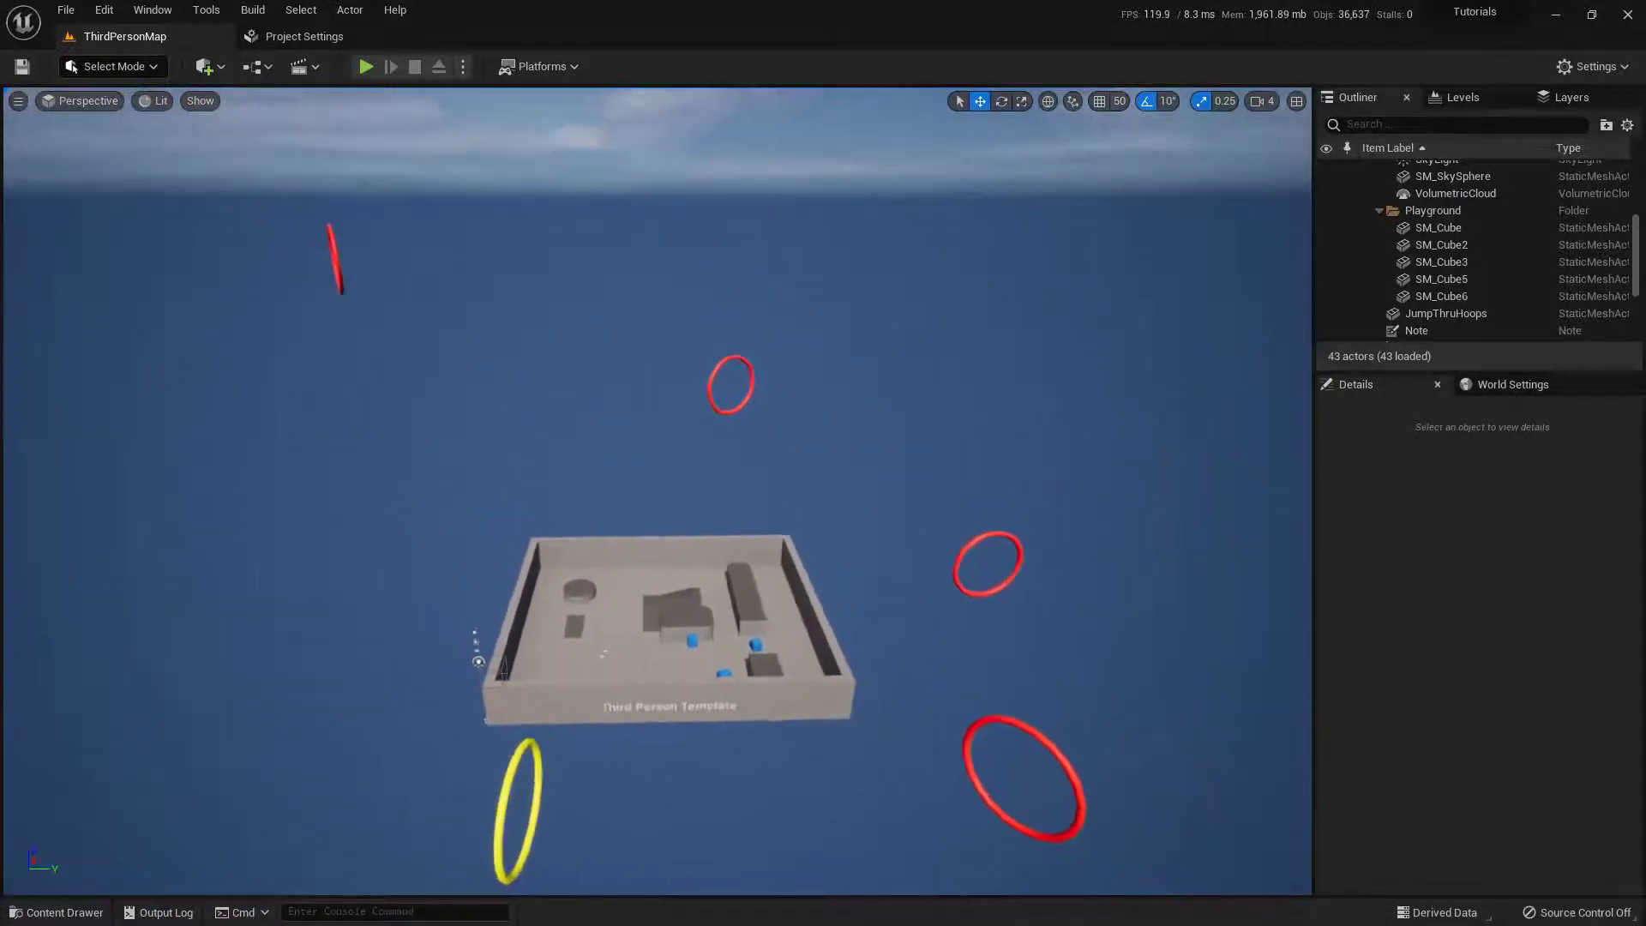
scroll(762, 522, down, 6)
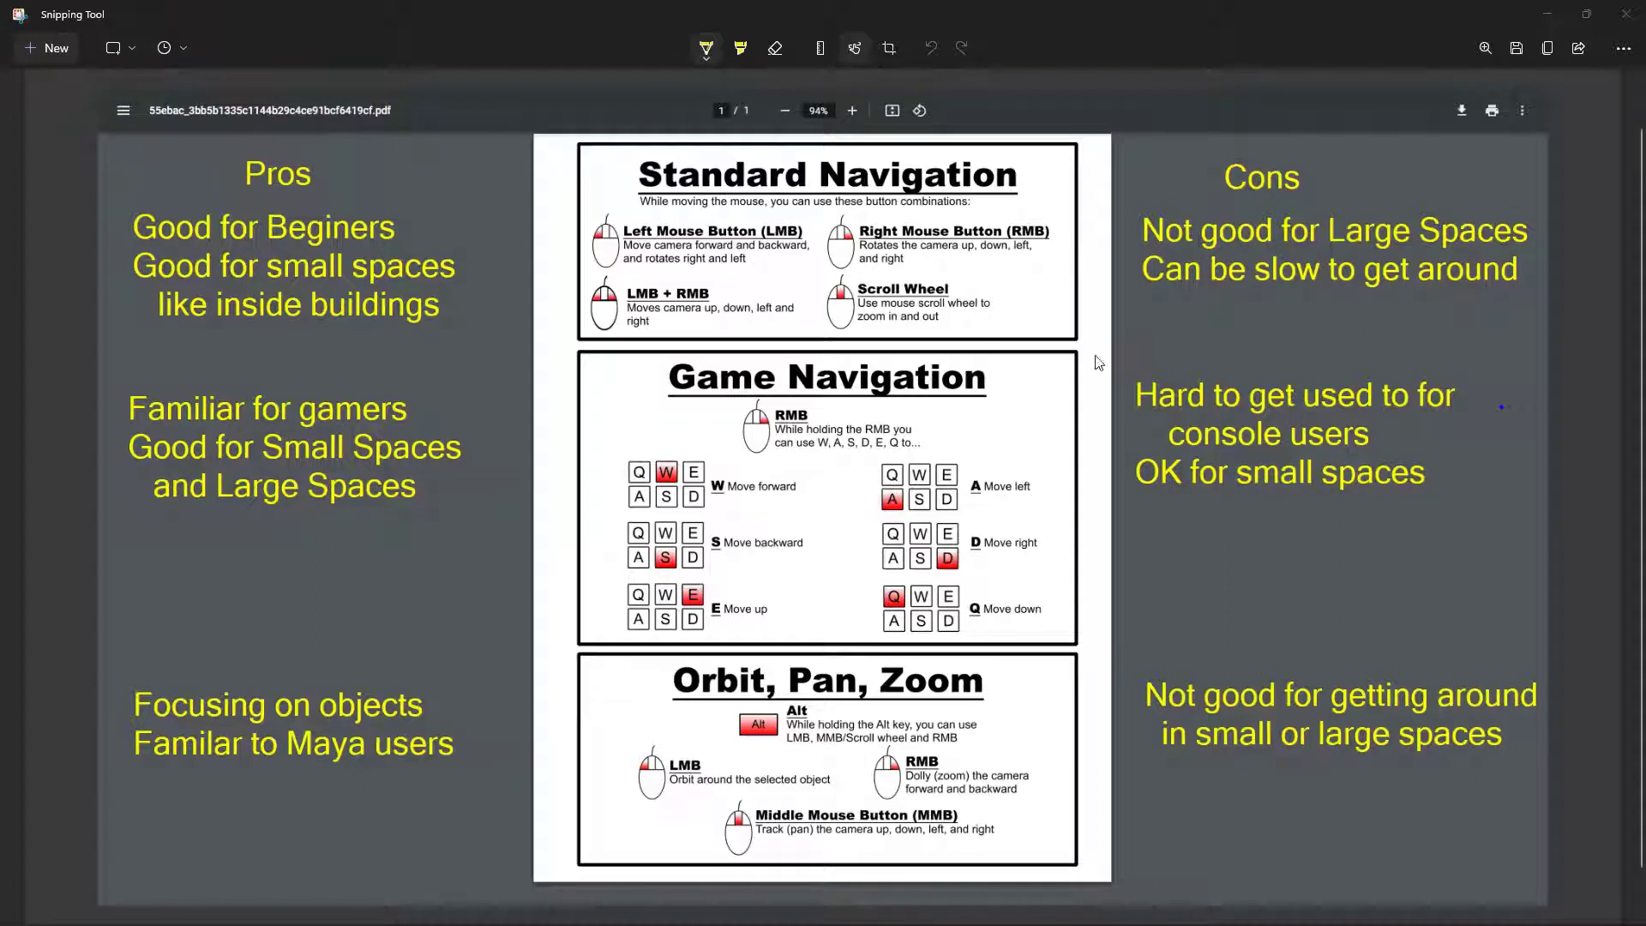
Review the standard, game and orbit/pan/zoom controls in the viewport navigation chart, including their pros and cons.
mouse_move(494, 228)
mouse_down()
mouse_move(408, 227)
mouse_move(449, 210)
mouse_move(463, 244)
mouse_up()
key(Escape)
mouse_move(754, 574)
mouse_down()
mouse_move(612, 614)
mouse_move(965, 660)
mouse_move(1052, 591)
mouse_move(699, 578)
mouse_up()
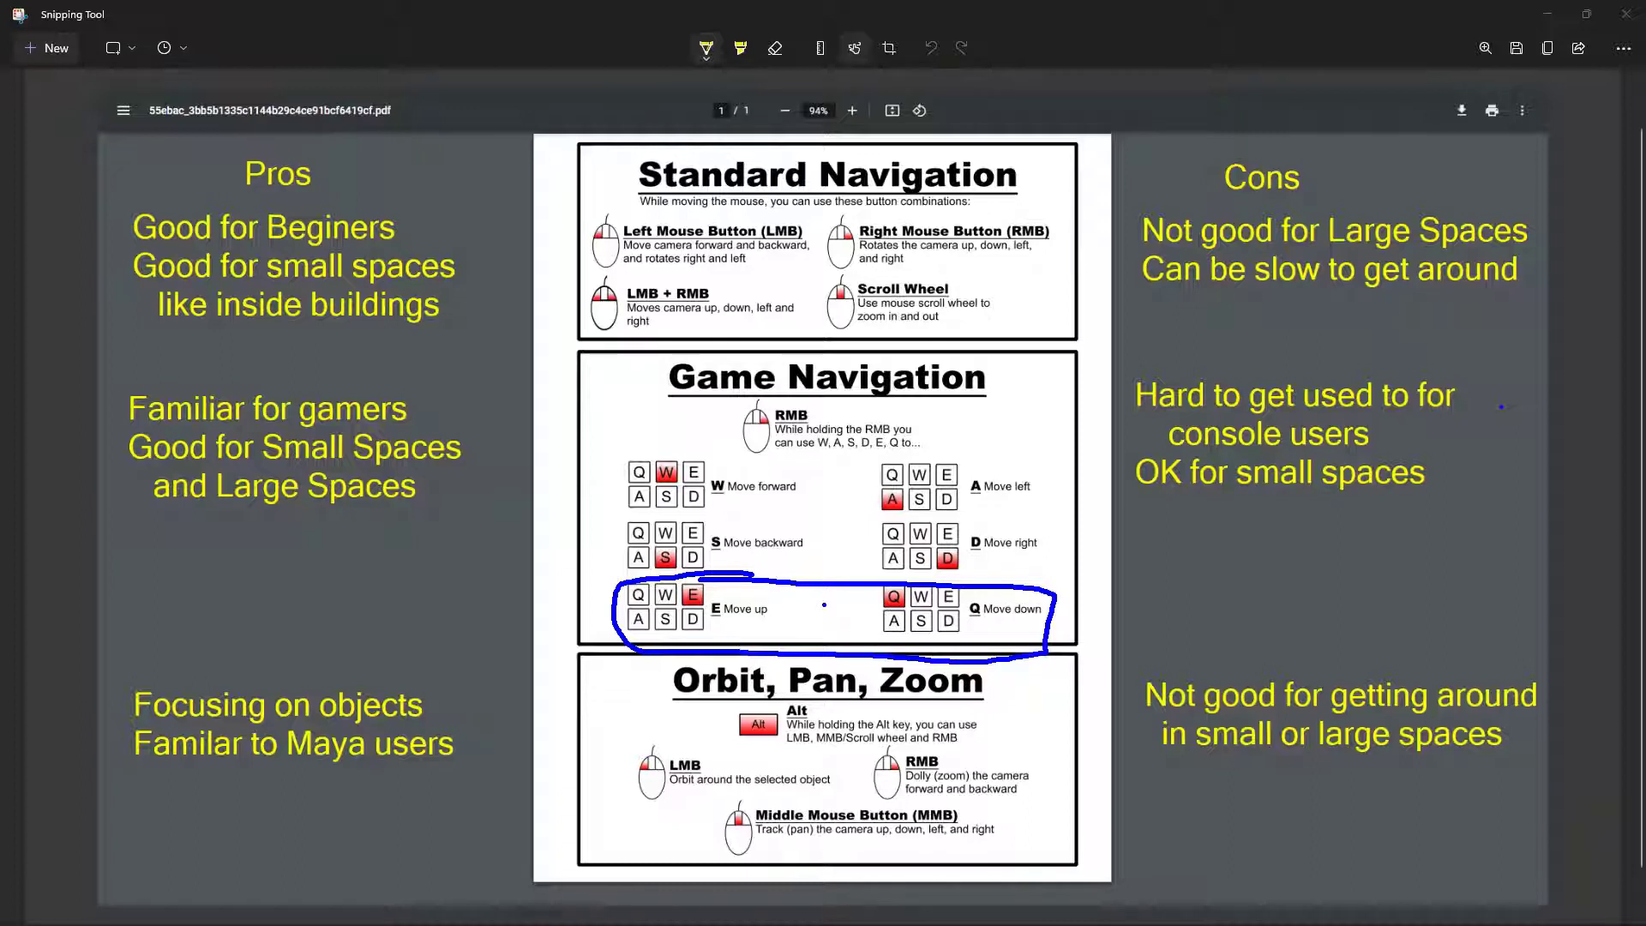
key(Escape)
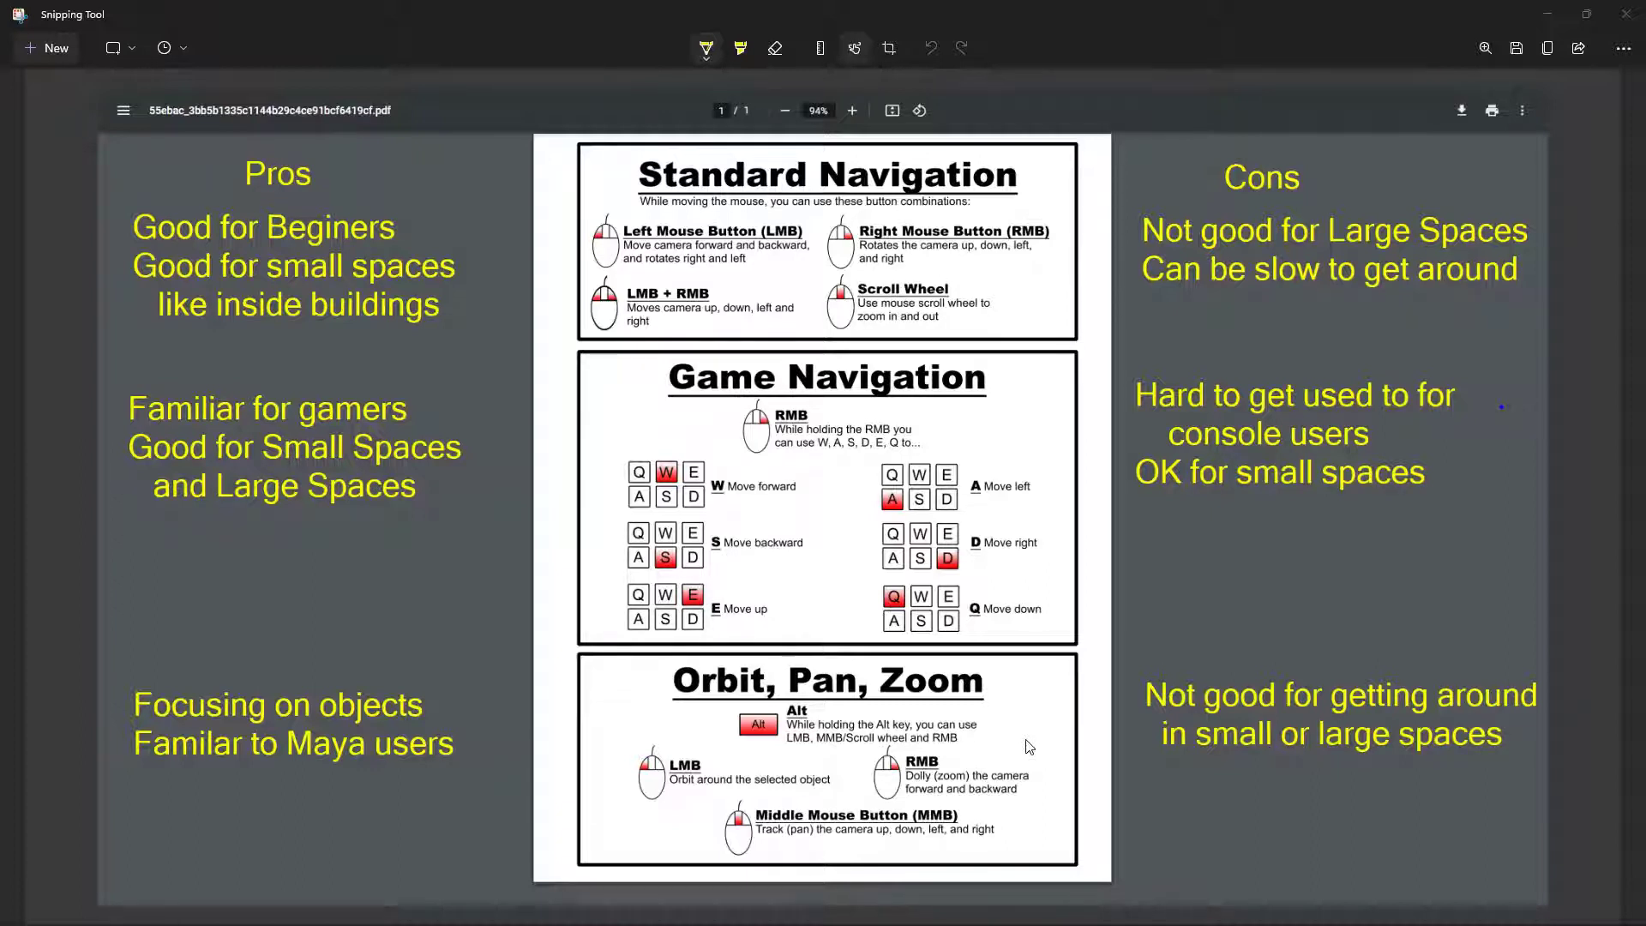
mouse_move(1006, 324)
mouse_down()
mouse_move(1009, 302)
mouse_move(813, 266)
mouse_up()
key(e)
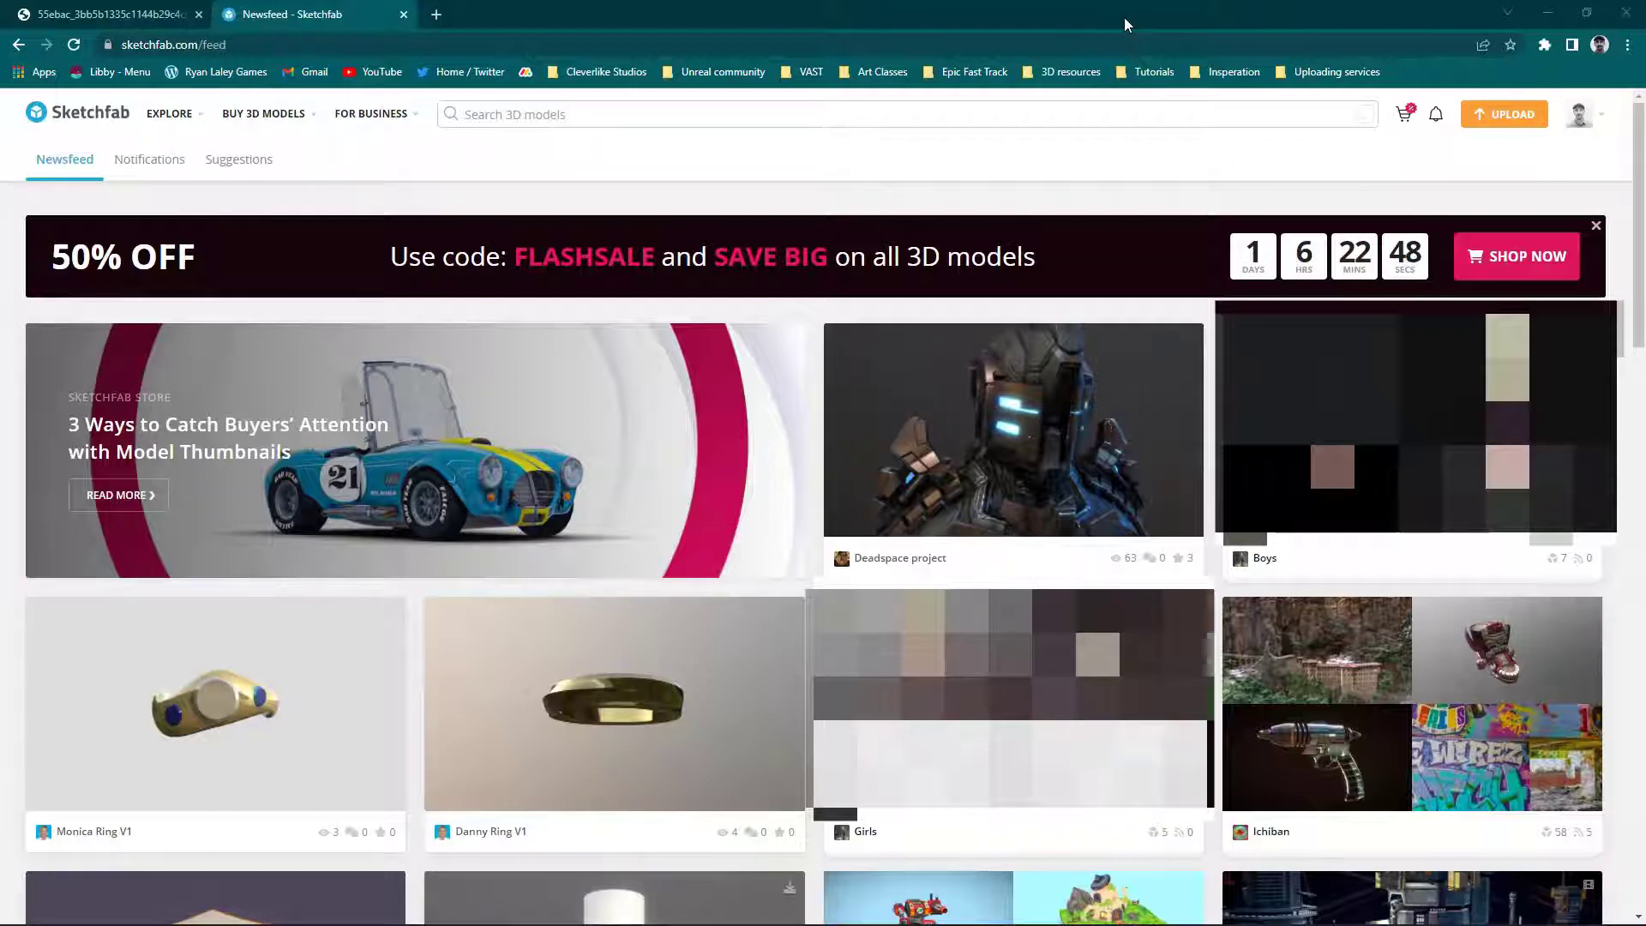
Switch to Sketchfab in the browser, search for "jump through hoops - twinmotion" and open the matching model.
key(ctrl+2)
mouse_move(584, 82)
mouse_down()
mouse_move(363, 121)
mouse_move(557, 77)
mouse_up()
click(548, 116)
text(ju)
text(mp through hoops - twinmotion)
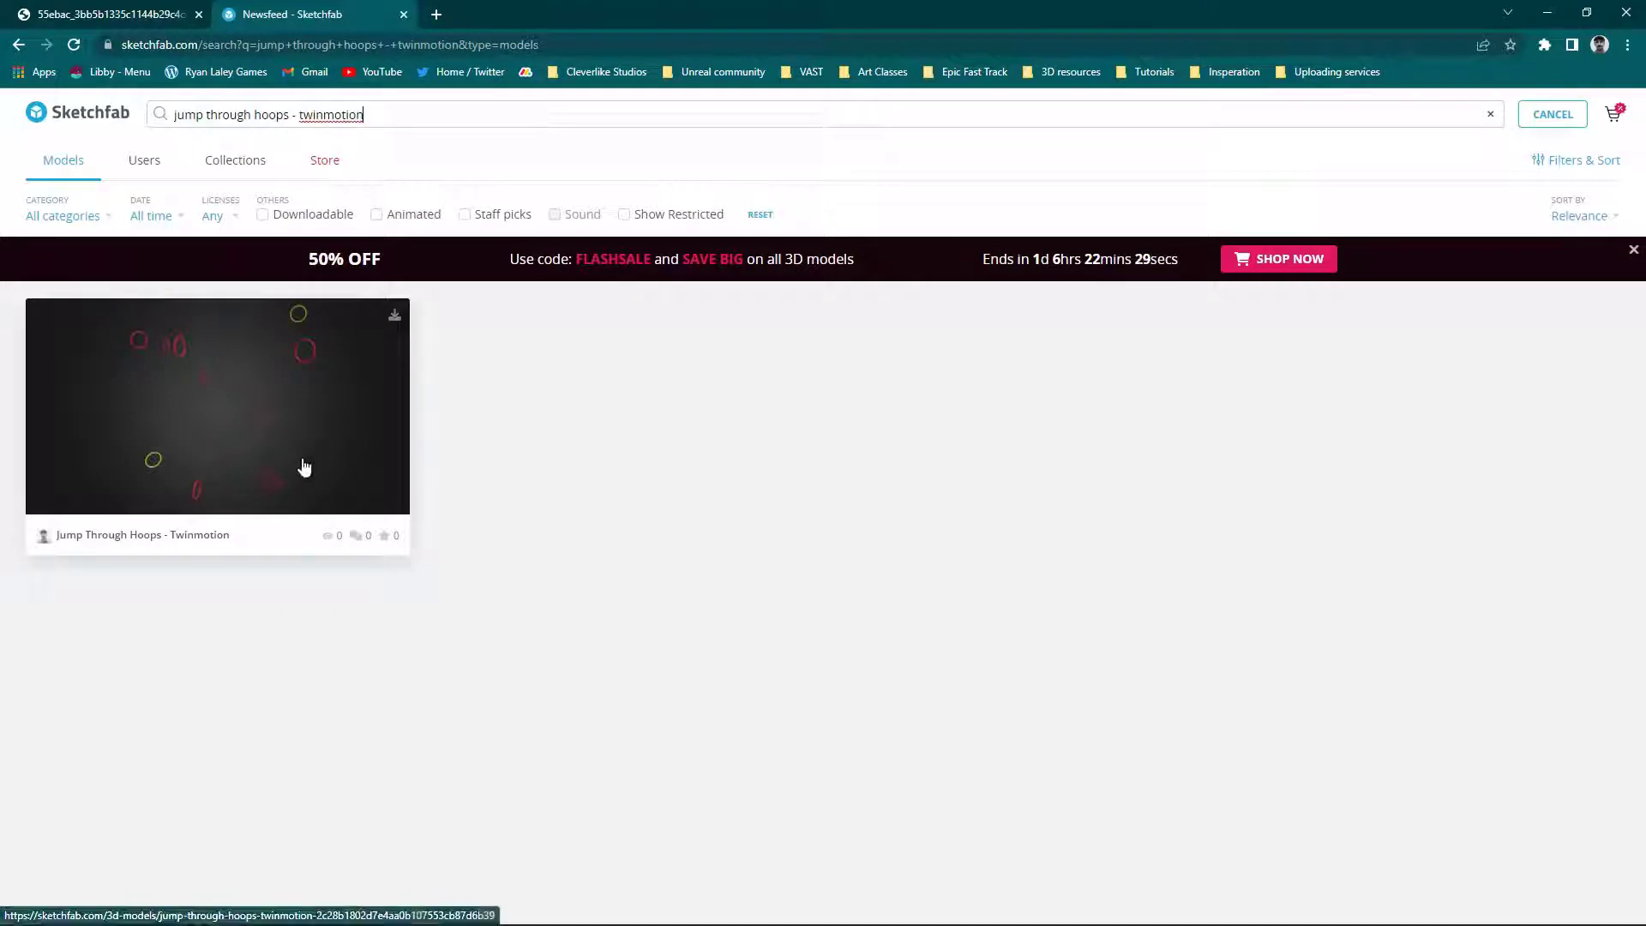
click(301, 413)
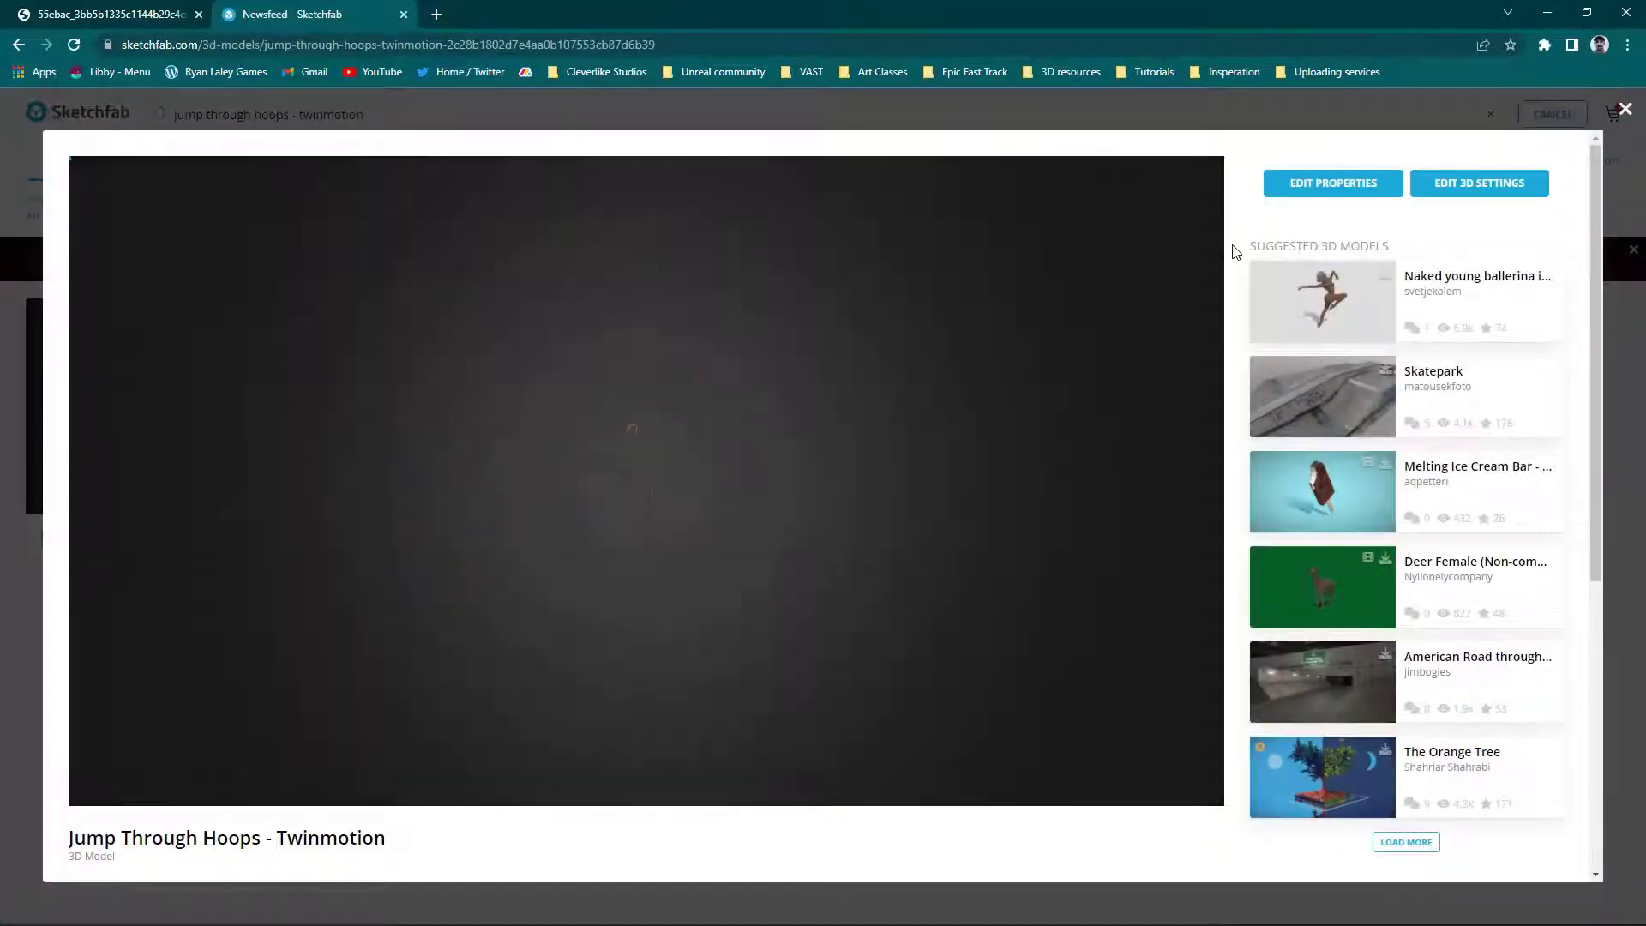
Inspect the Jump Through Hoops - Twinmotion model and download it in its original FBX format.
drag(789, 496, 986, 467)
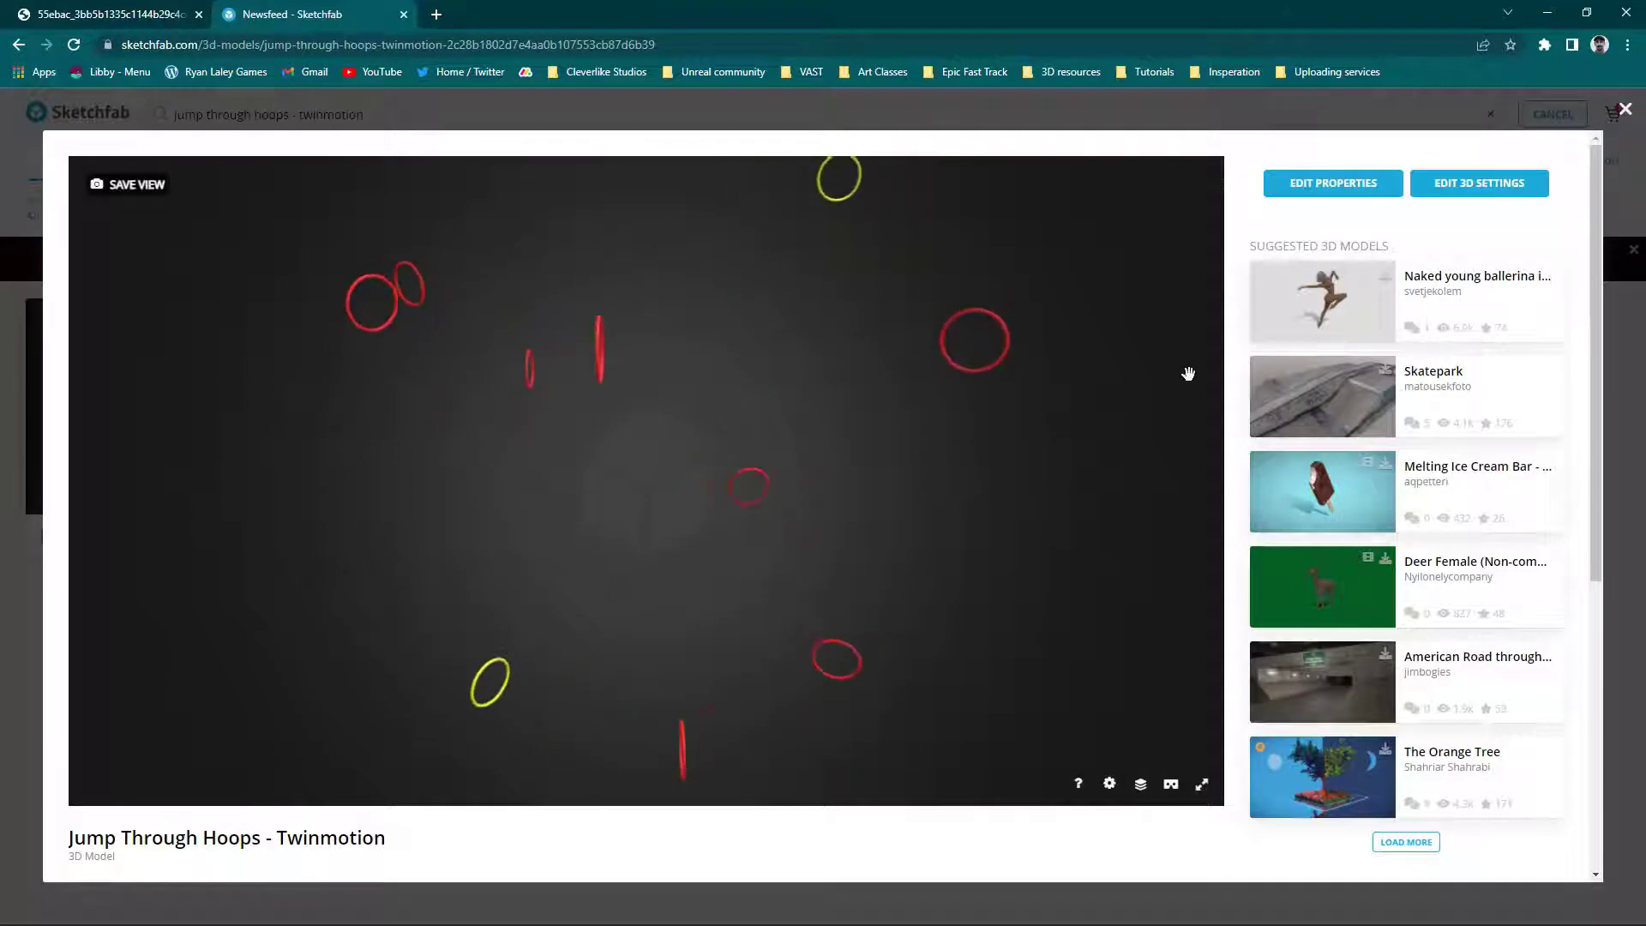
scroll(1230, 360, down, 5)
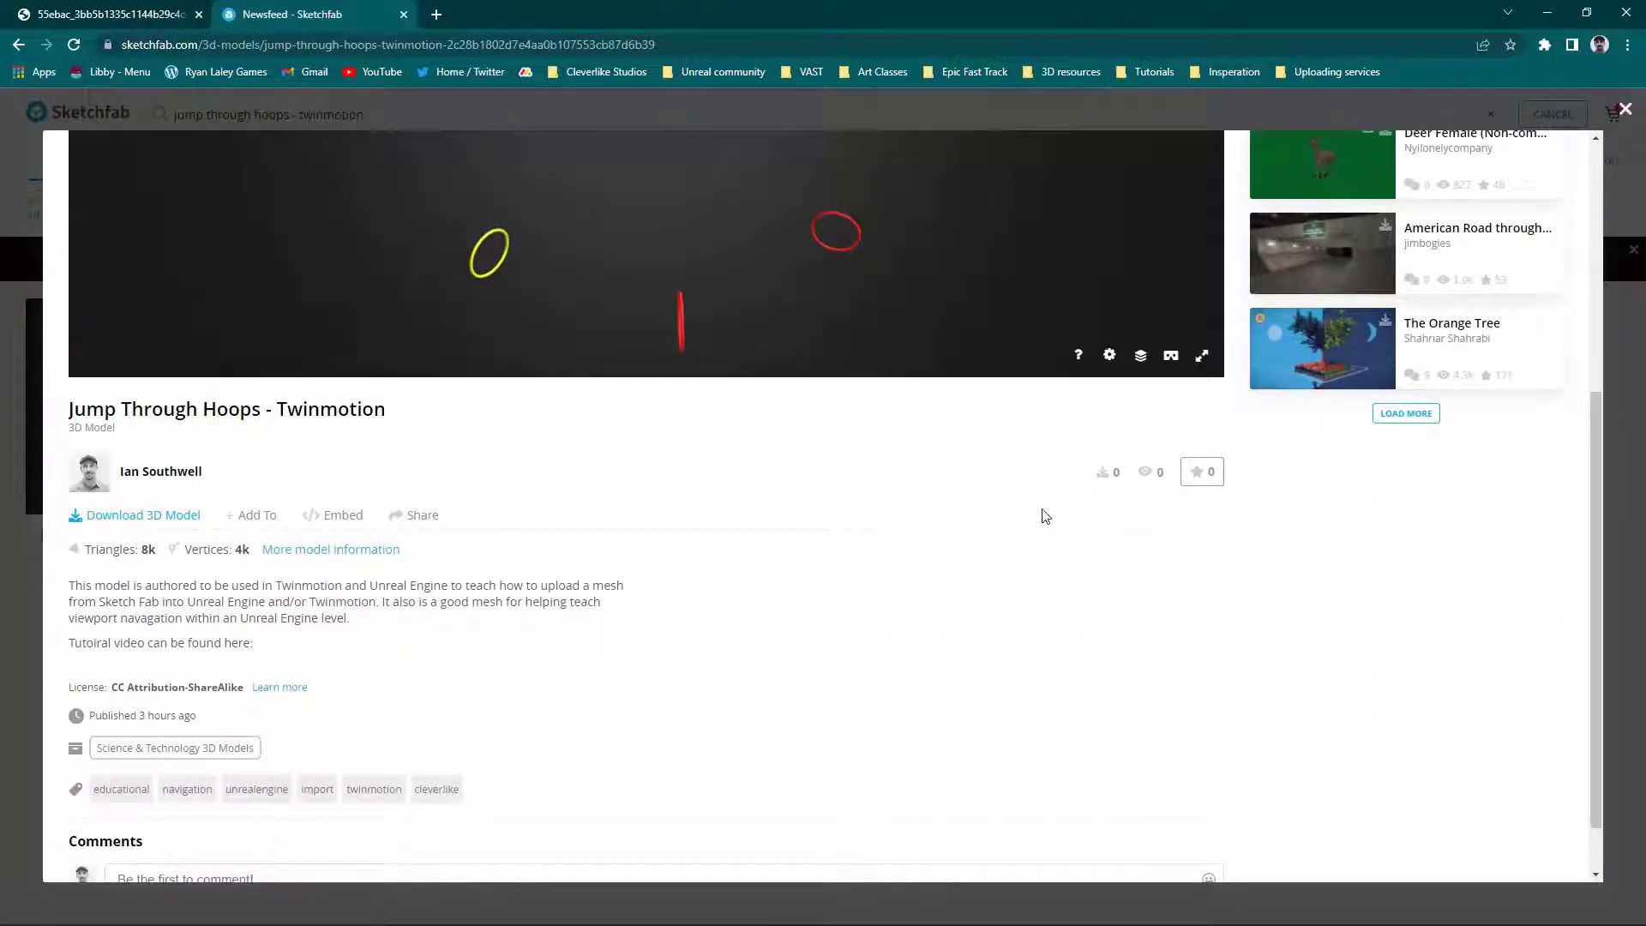
mouse_move(182, 498)
mouse_down()
mouse_move(60, 542)
mouse_move(250, 494)
mouse_move(172, 494)
mouse_up()
click(182, 516)
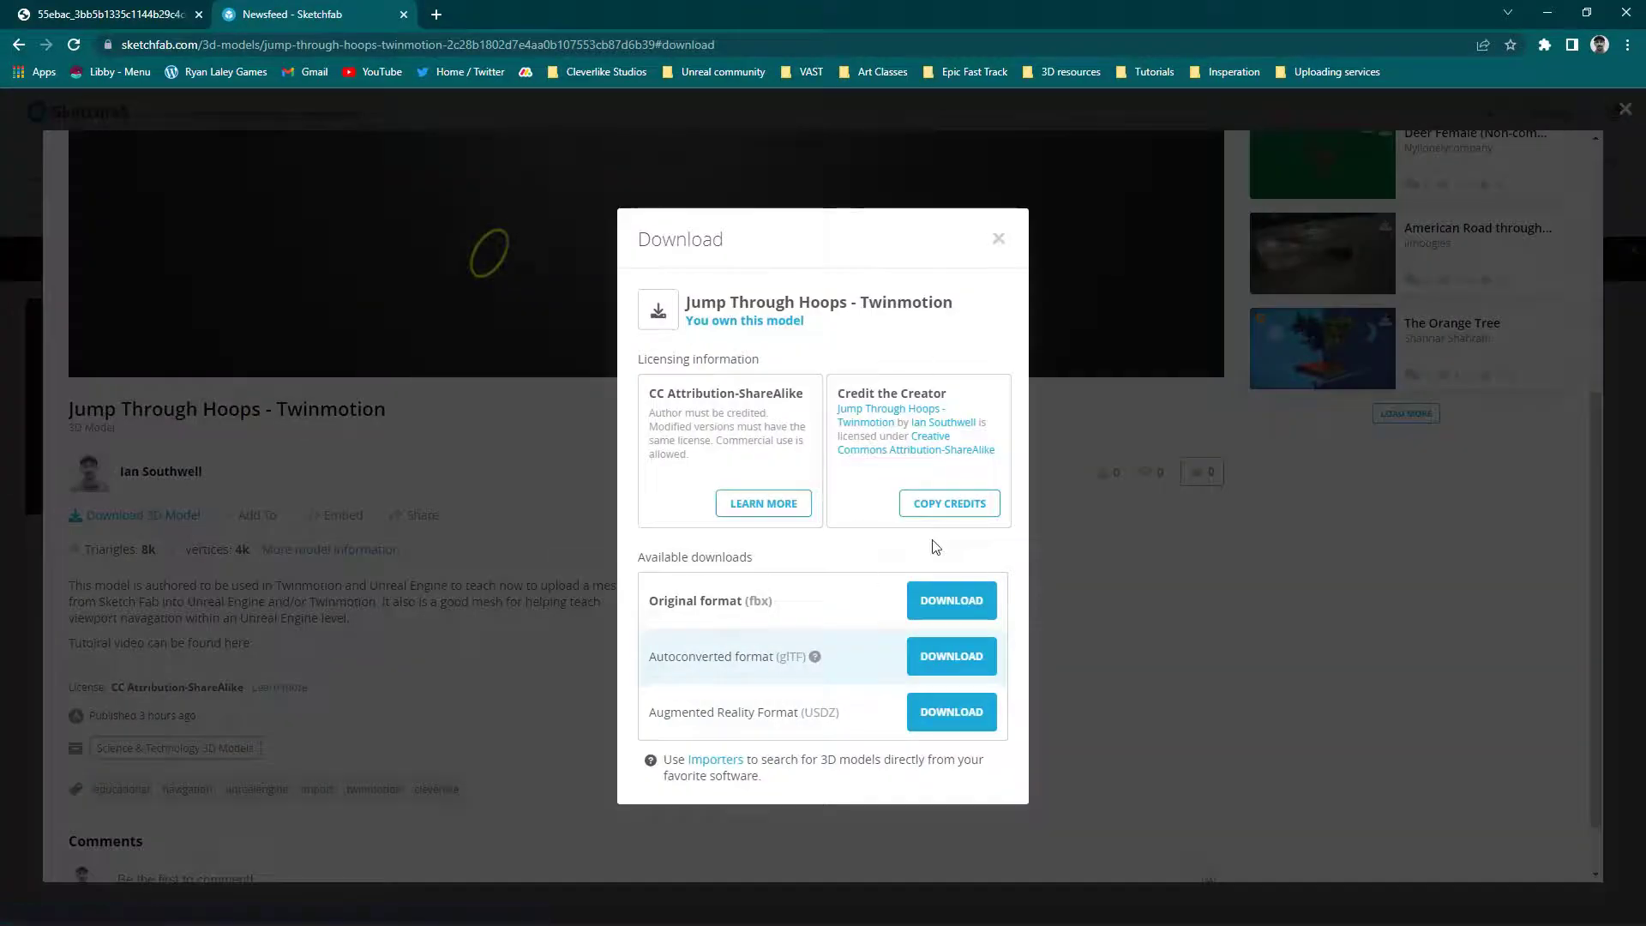
mouse_move(881, 559)
mouse_down()
mouse_move(874, 607)
mouse_move(905, 638)
mouse_move(1018, 585)
mouse_move(904, 562)
mouse_up()
mouse_move(786, 598)
mouse_down()
mouse_move(844, 607)
mouse_move(799, 614)
mouse_up()
key(Escape)
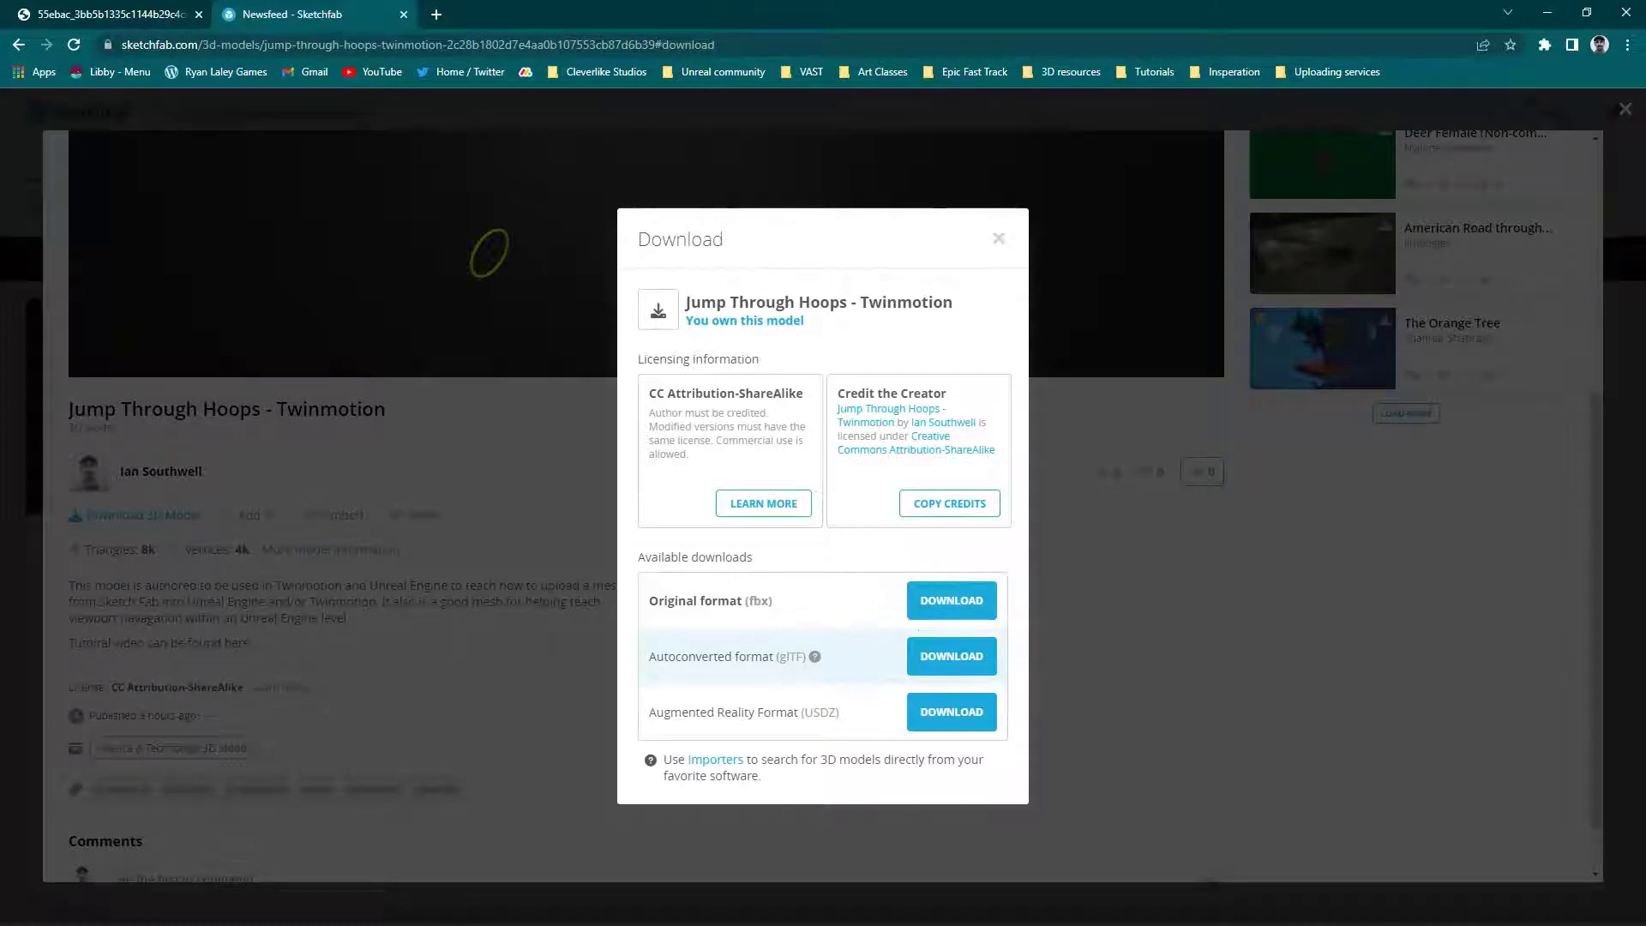
click(958, 603)
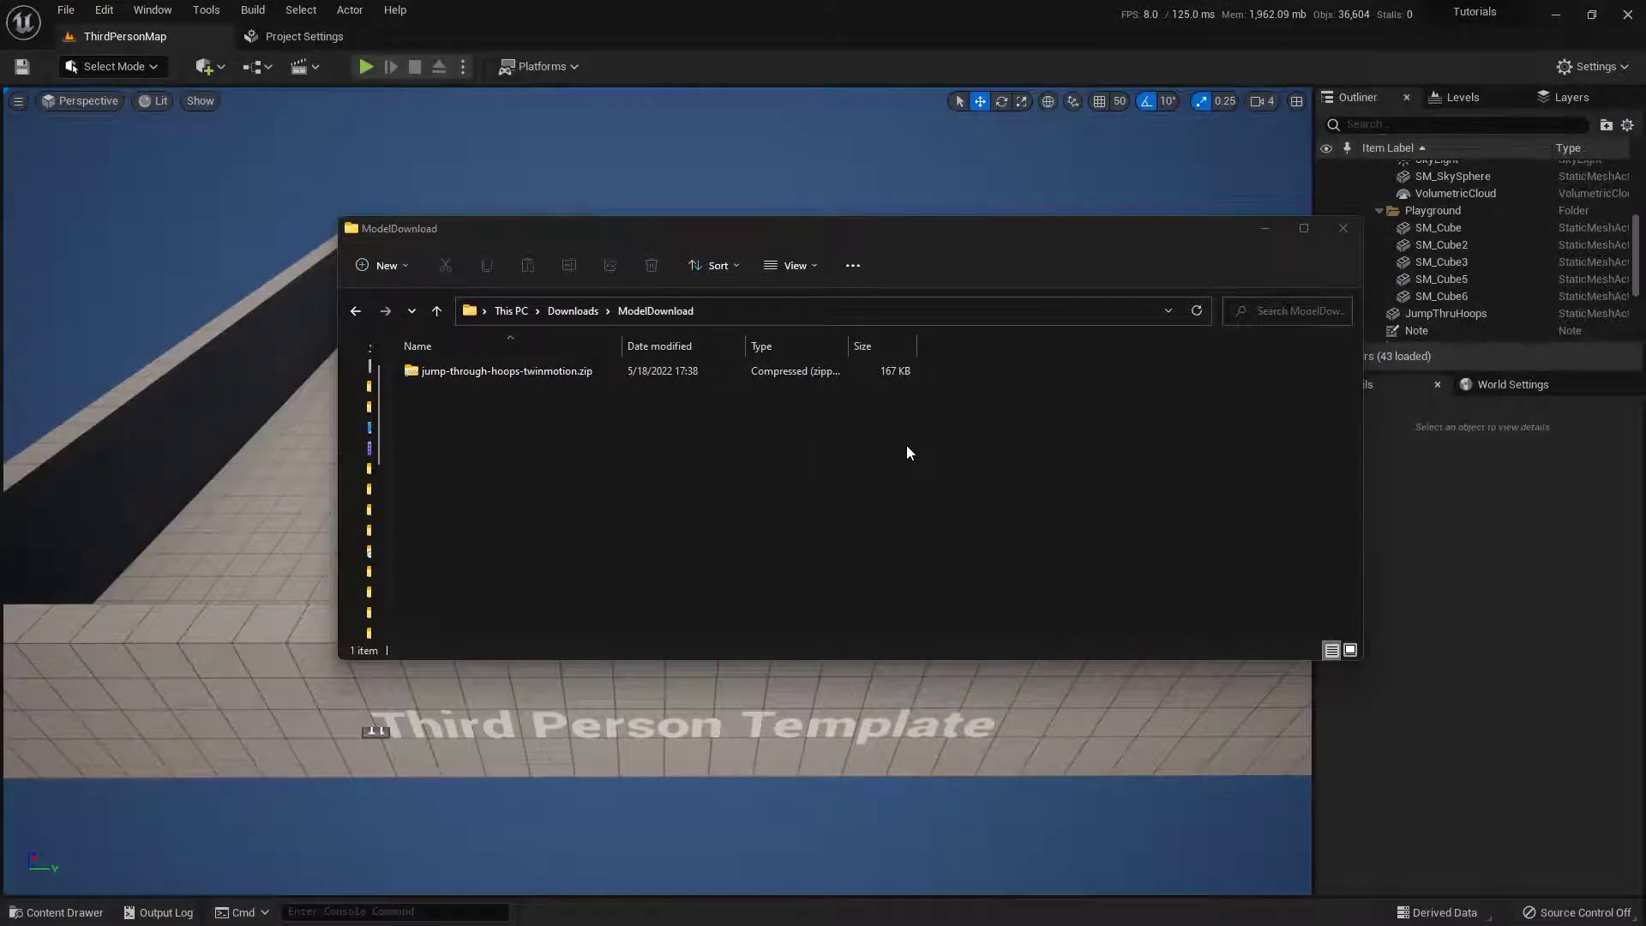
Extract jump-through-hoops-twinmotion.zip in the ModelDownload folder.
right_click(531, 373)
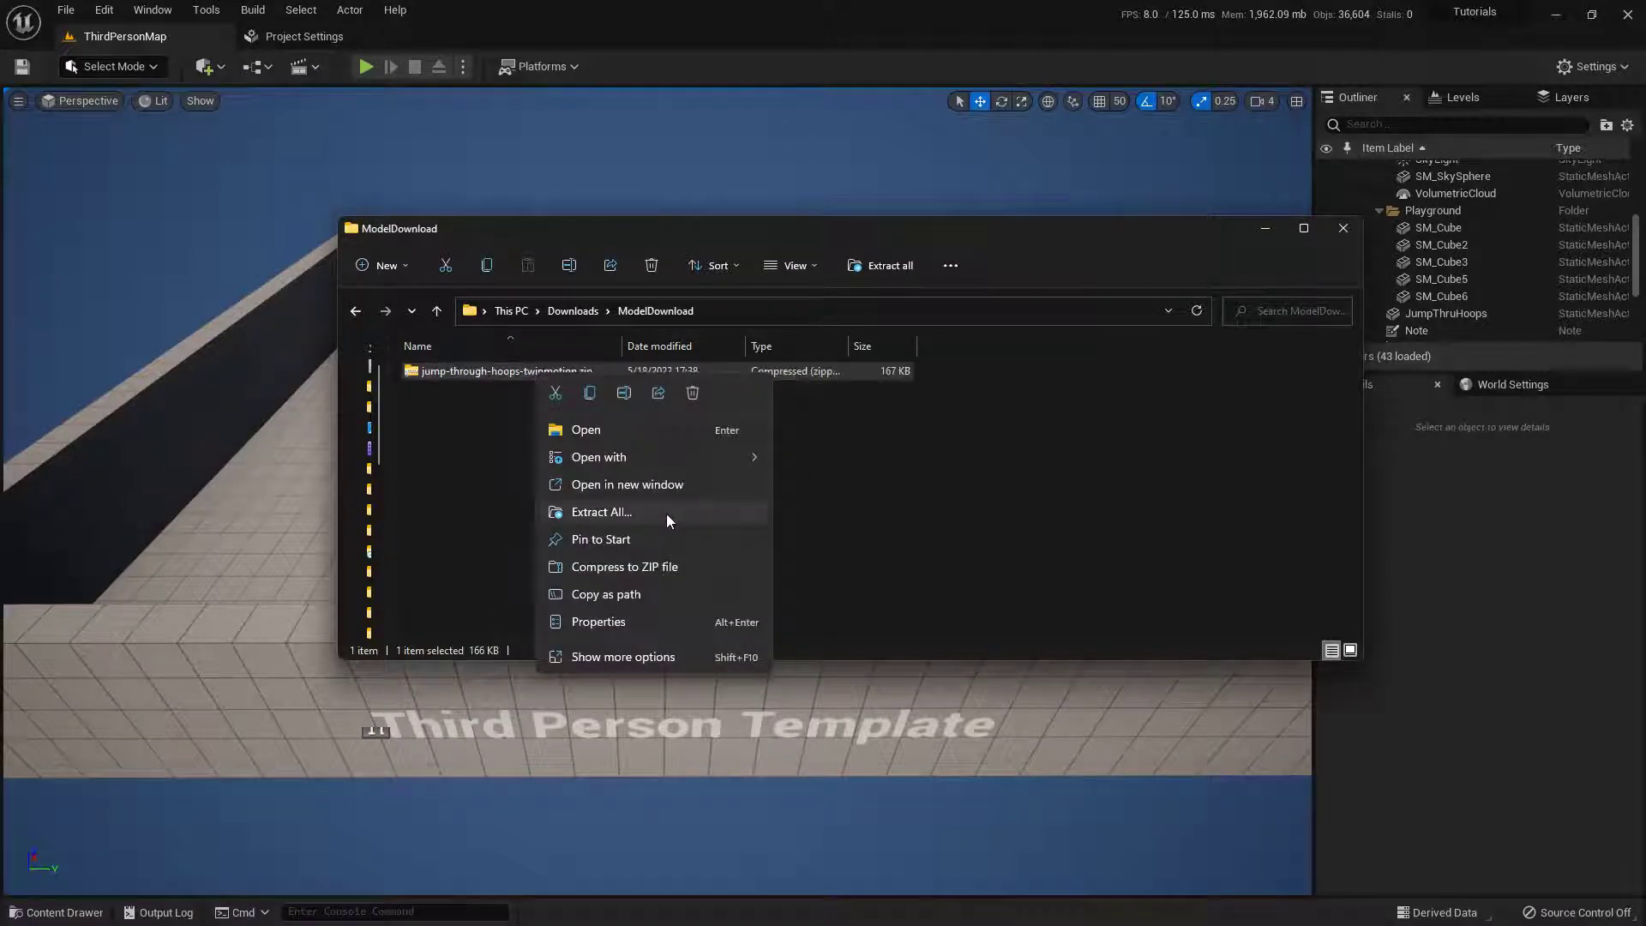
click(666, 512)
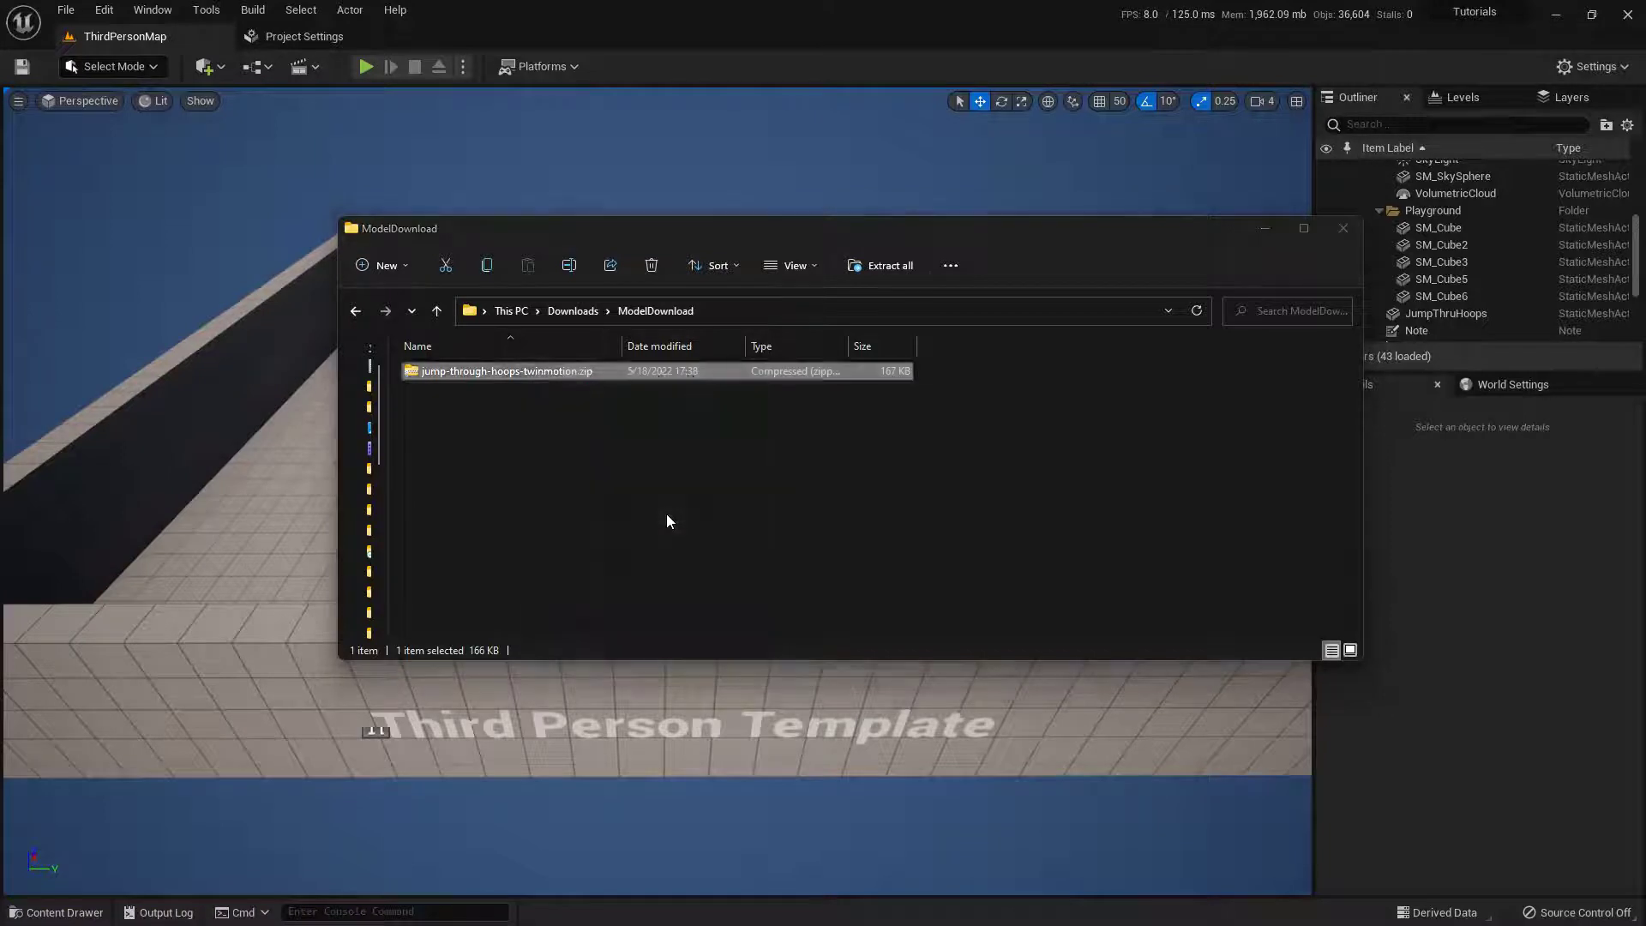
click(975, 637)
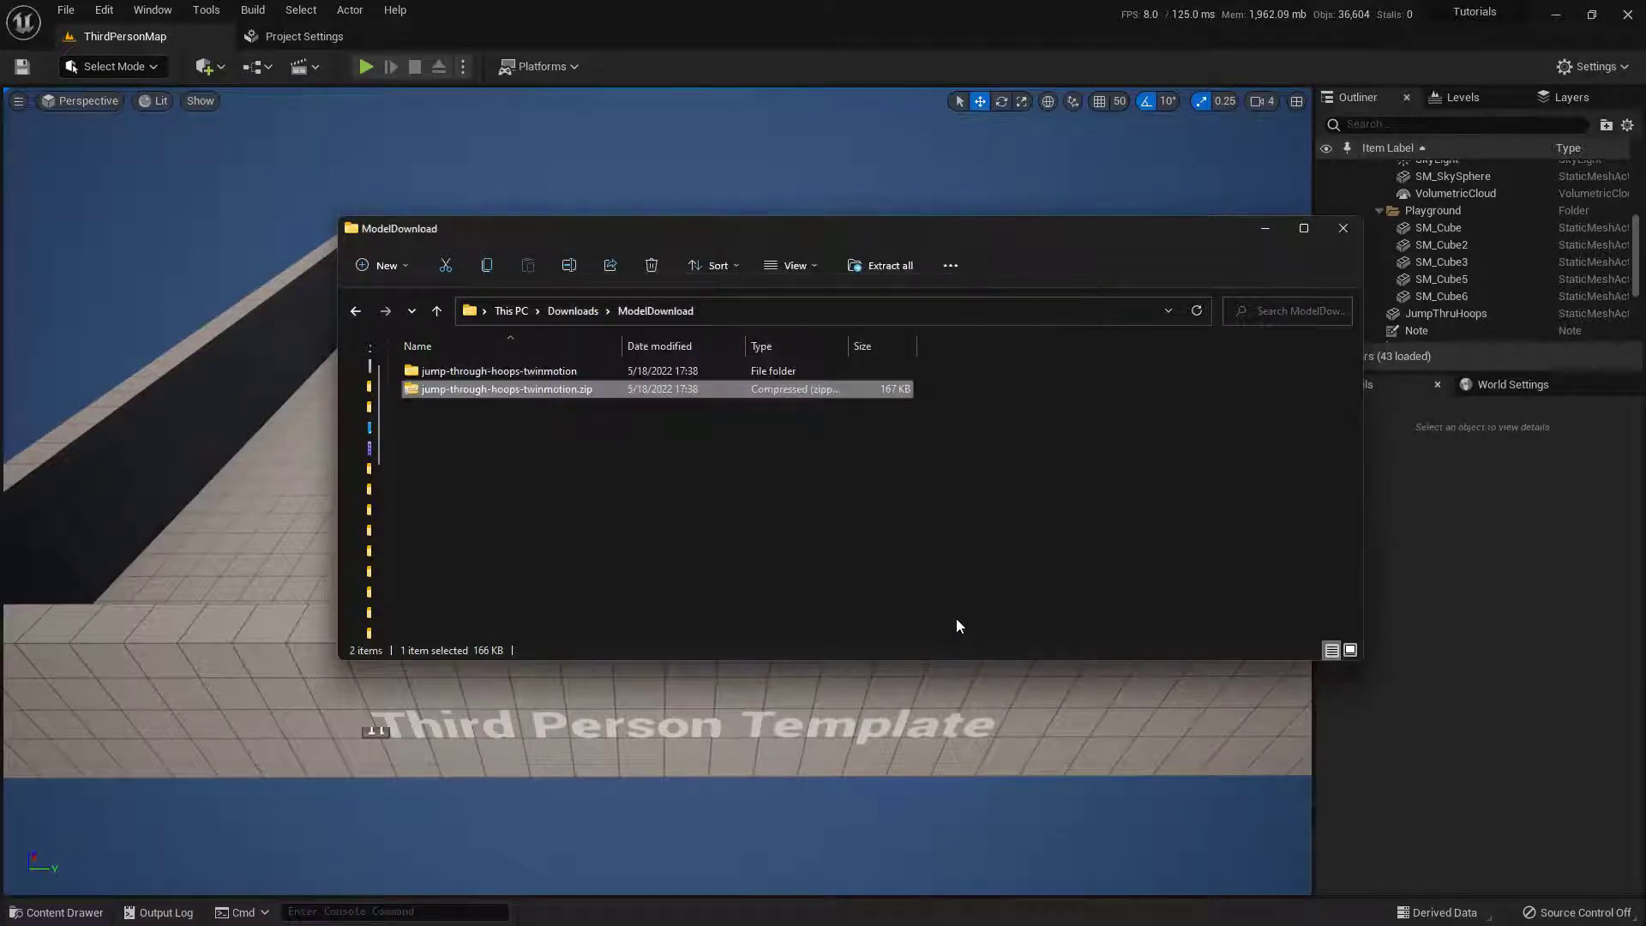
Open the source folder inside the extracted jump-through-hoops-twinmotion folder and select JumpThruHoops.fbx.
click(532, 373)
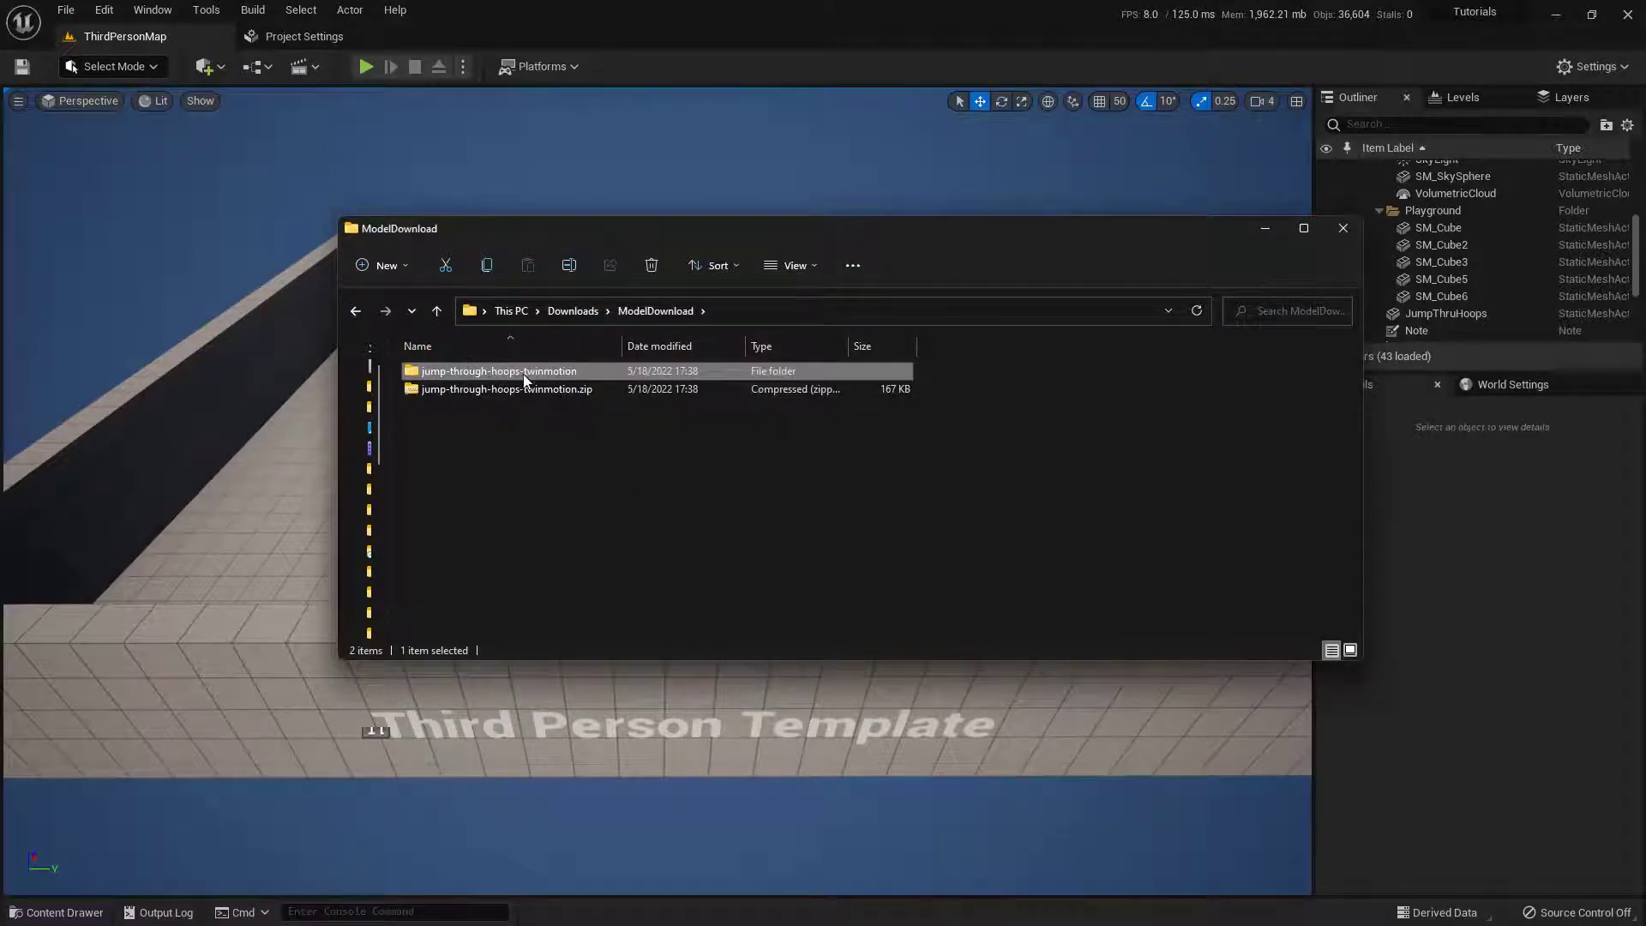
double_click(532, 373)
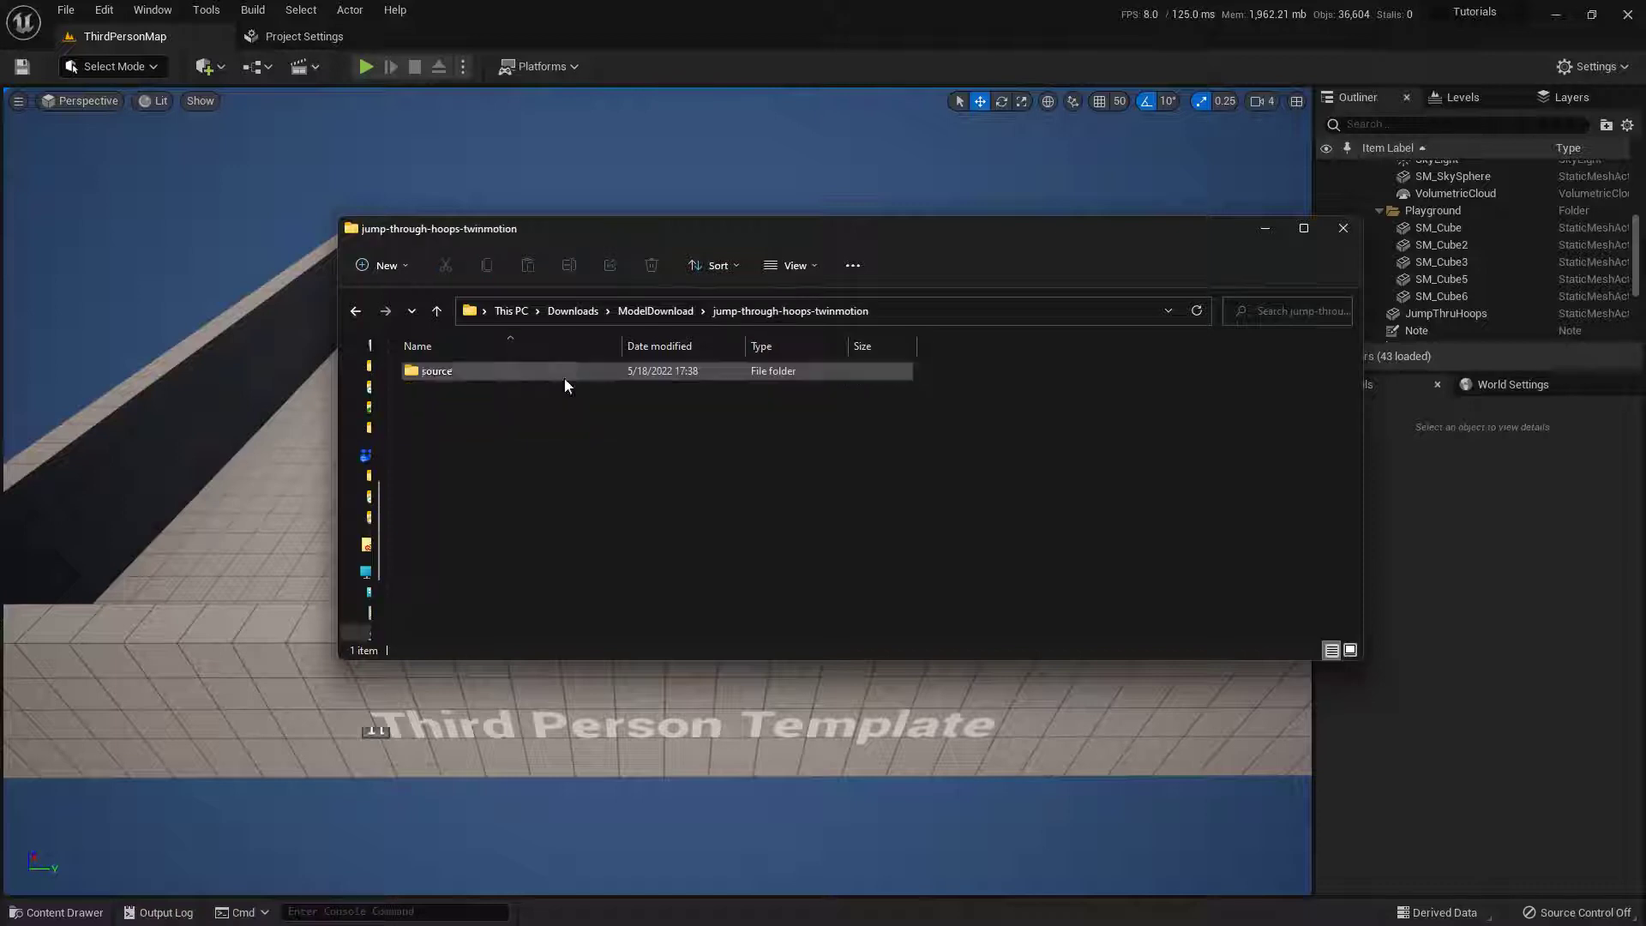
double_click(466, 374)
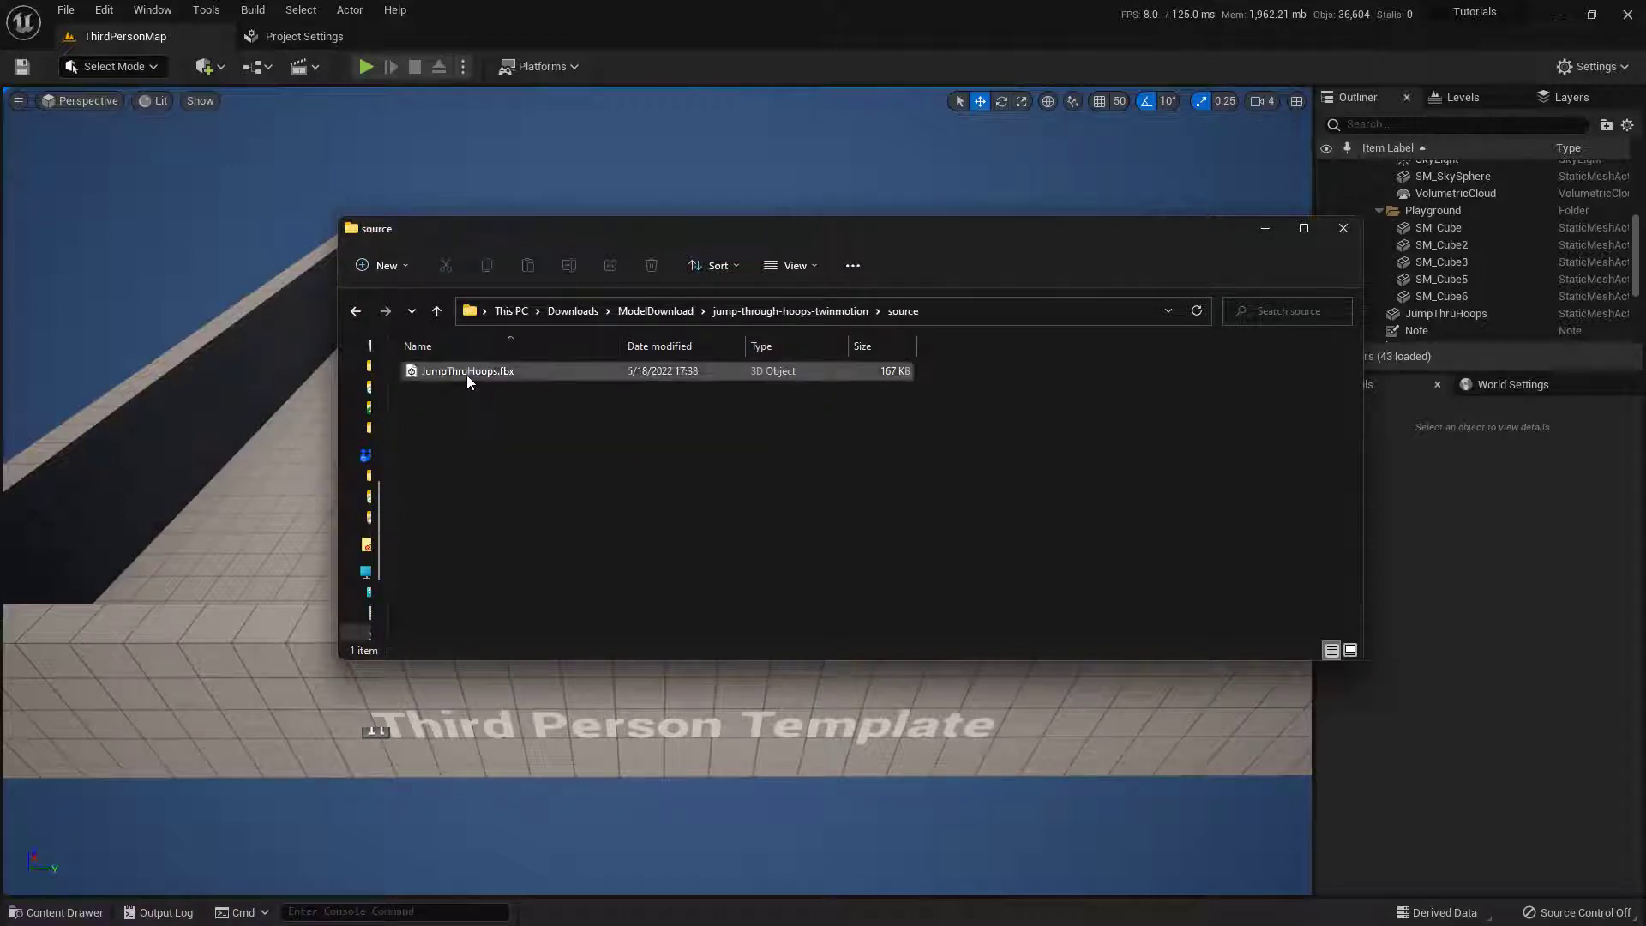
click(504, 375)
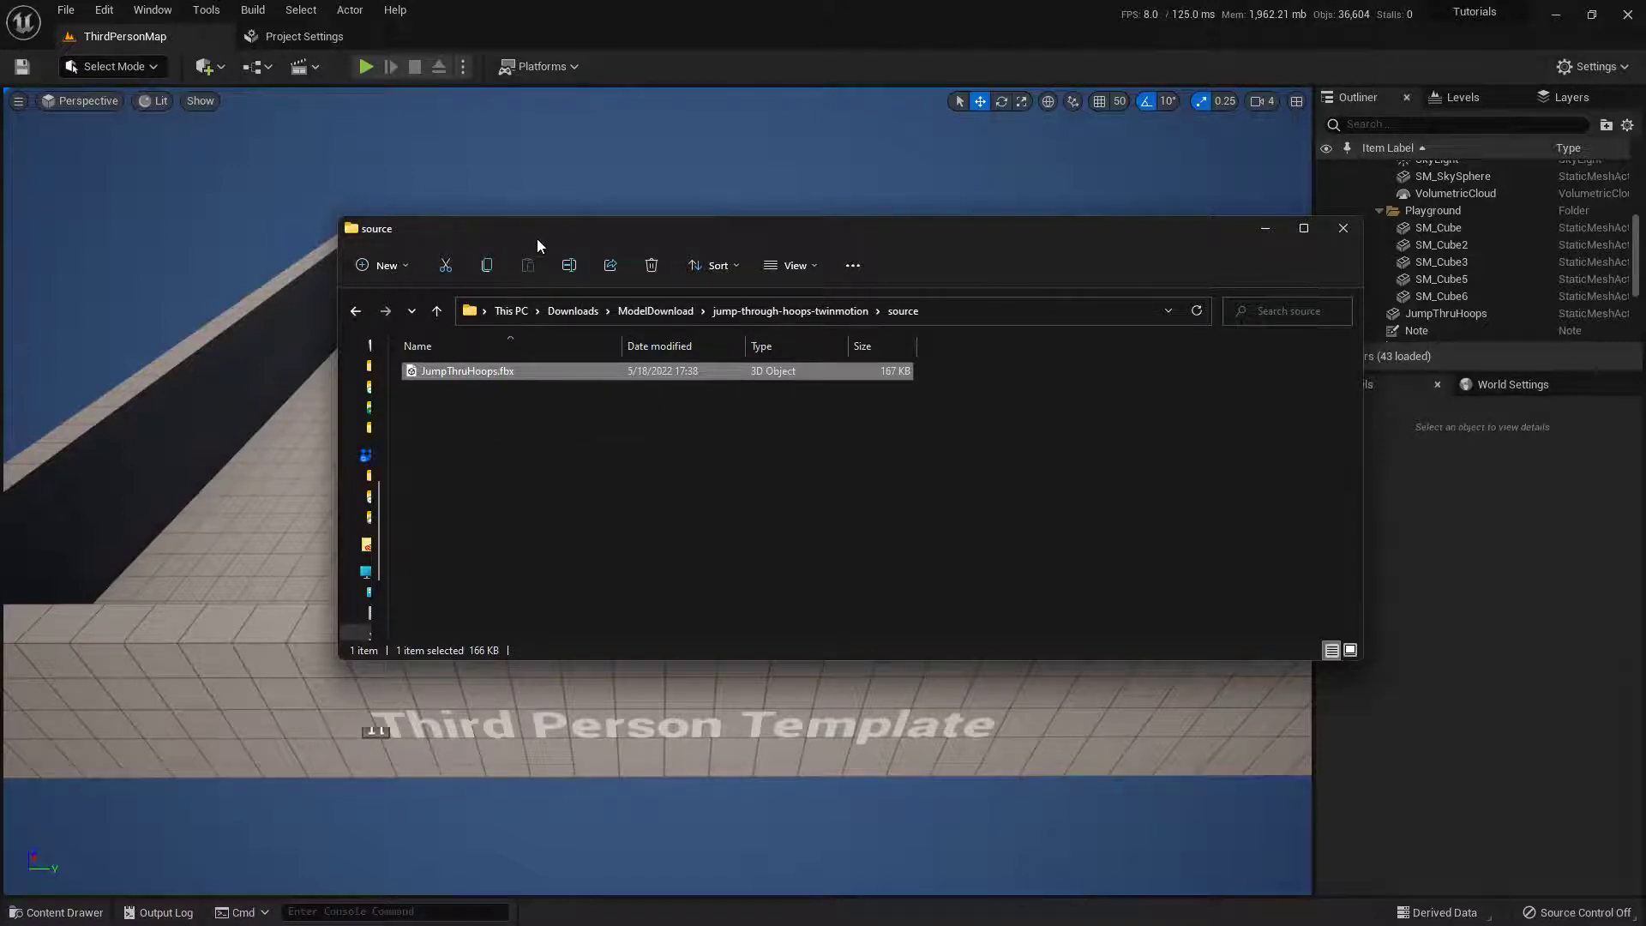
Bring JumpThruHoops.fbx from the file window into the Unreal project's StaticMeshes content folder to start its import.
drag(539, 234, 1199, 287)
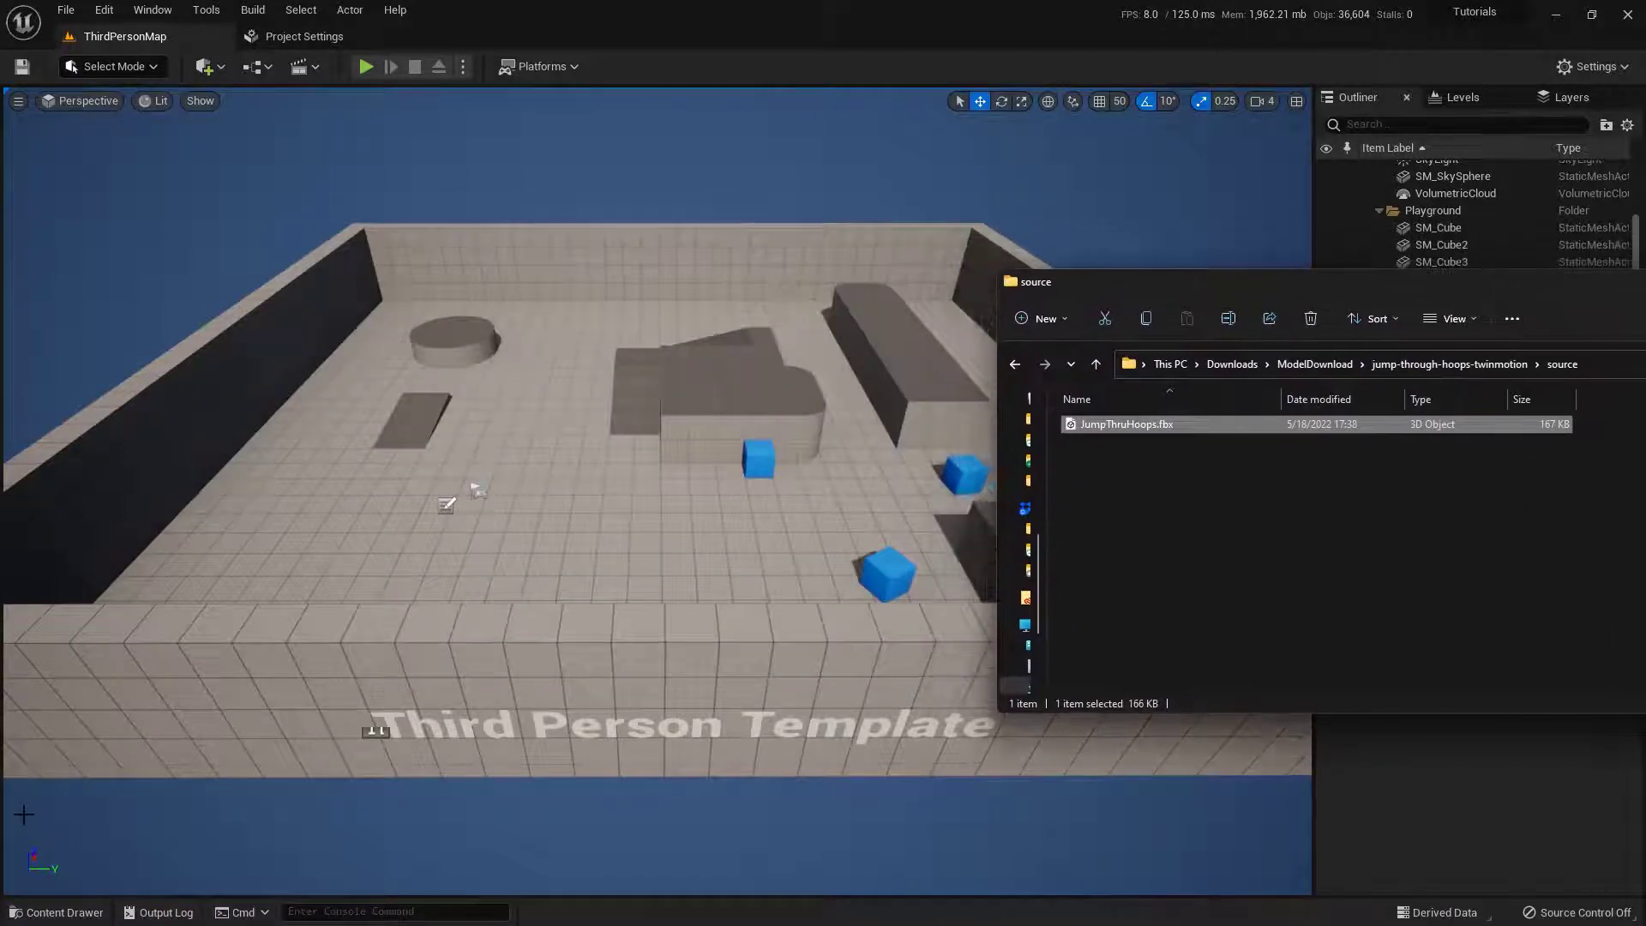
click(77, 914)
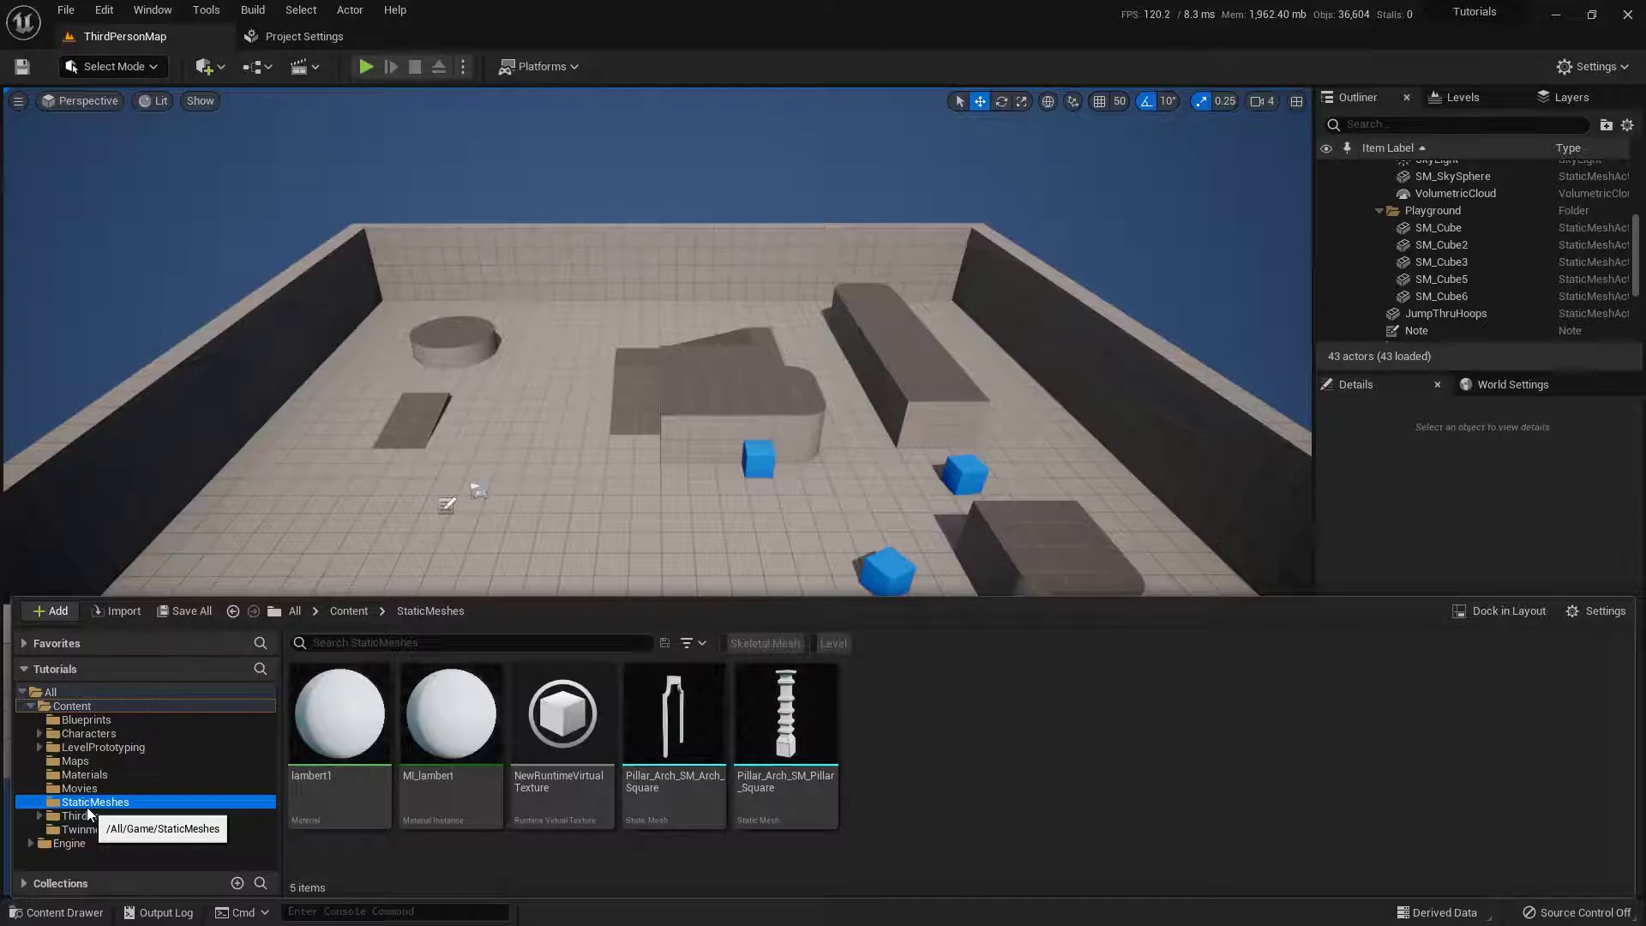
key(alt+Tab)
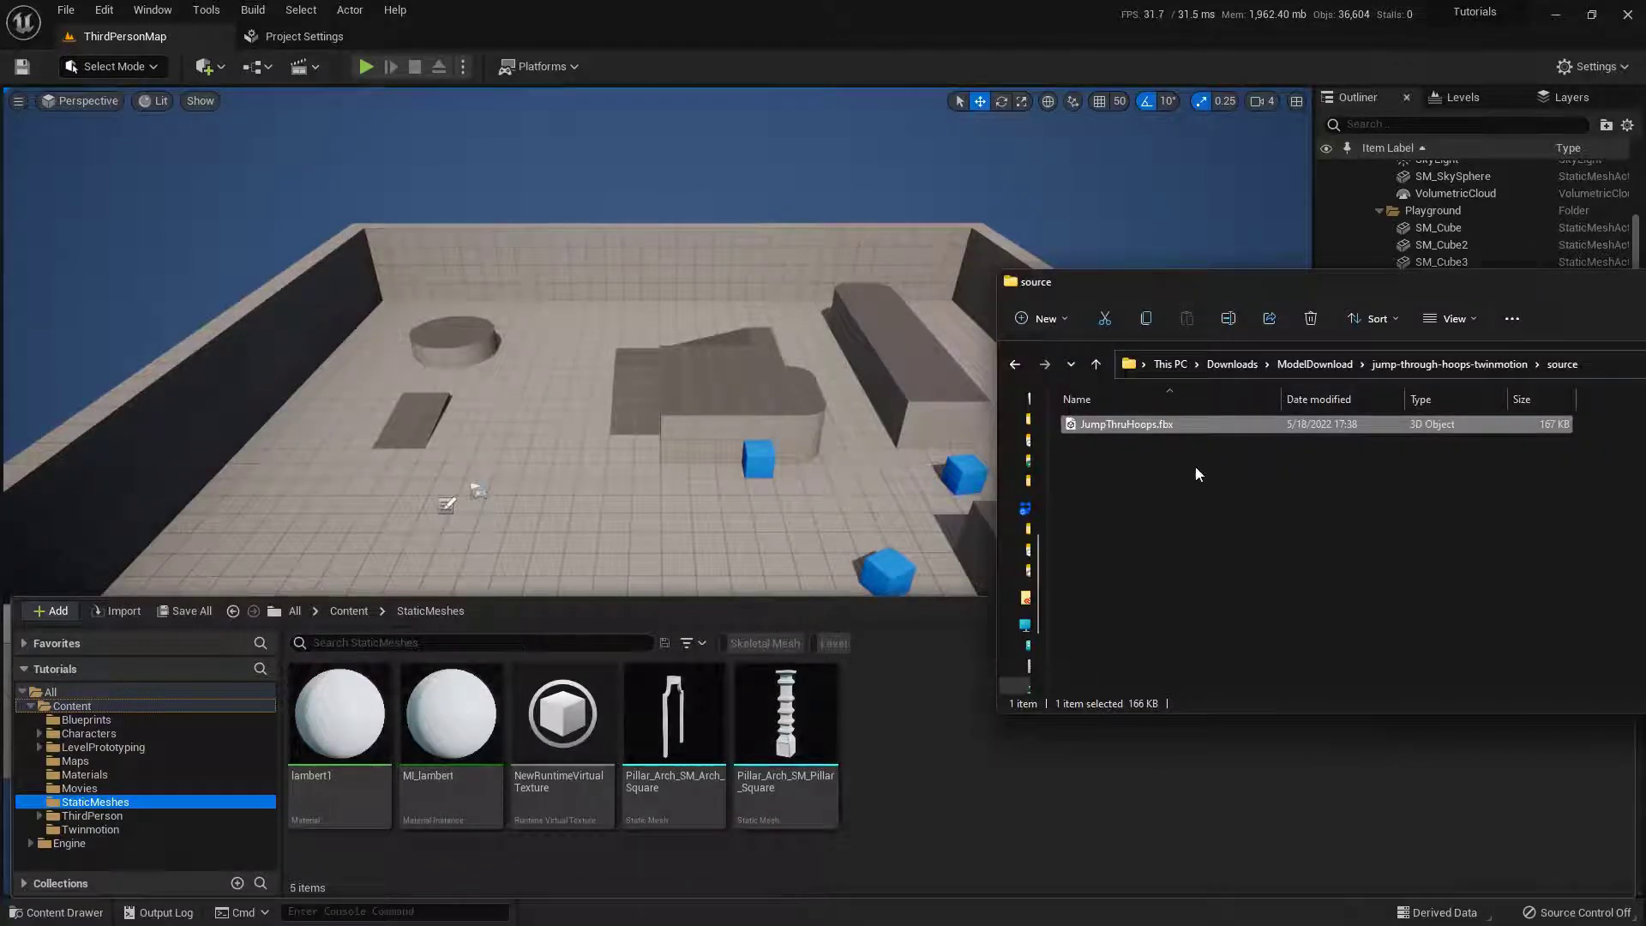
drag(1143, 425, 918, 738)
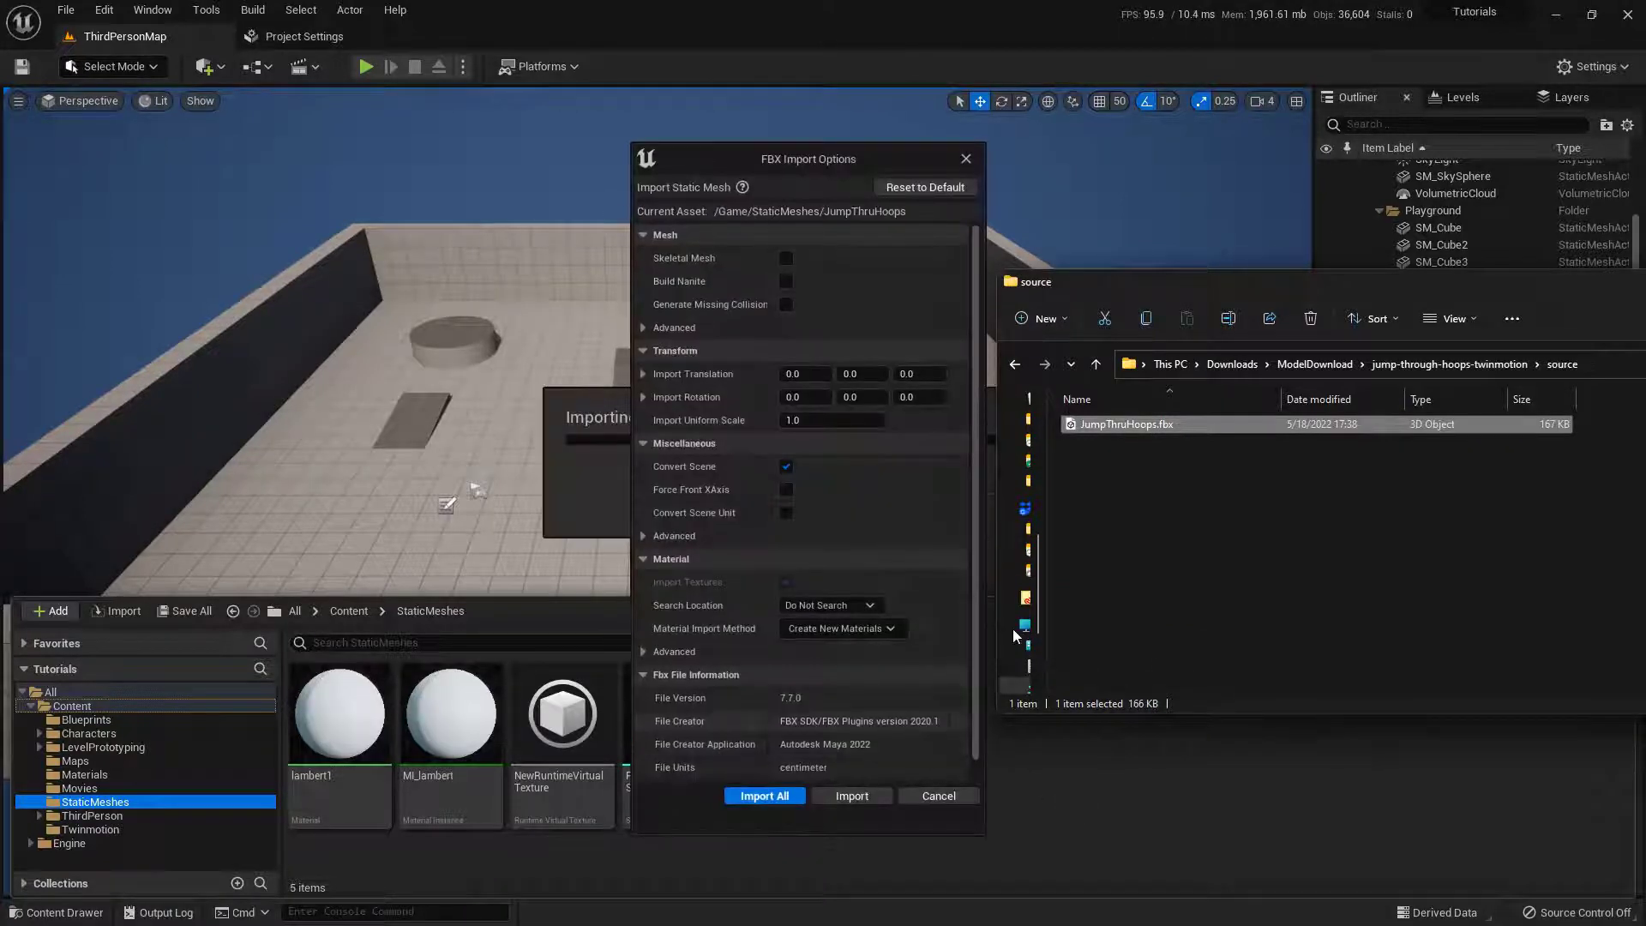
Set the FBX import options with Generate Missing Collision off and the material Search Location at Do Not Search.
click(873, 158)
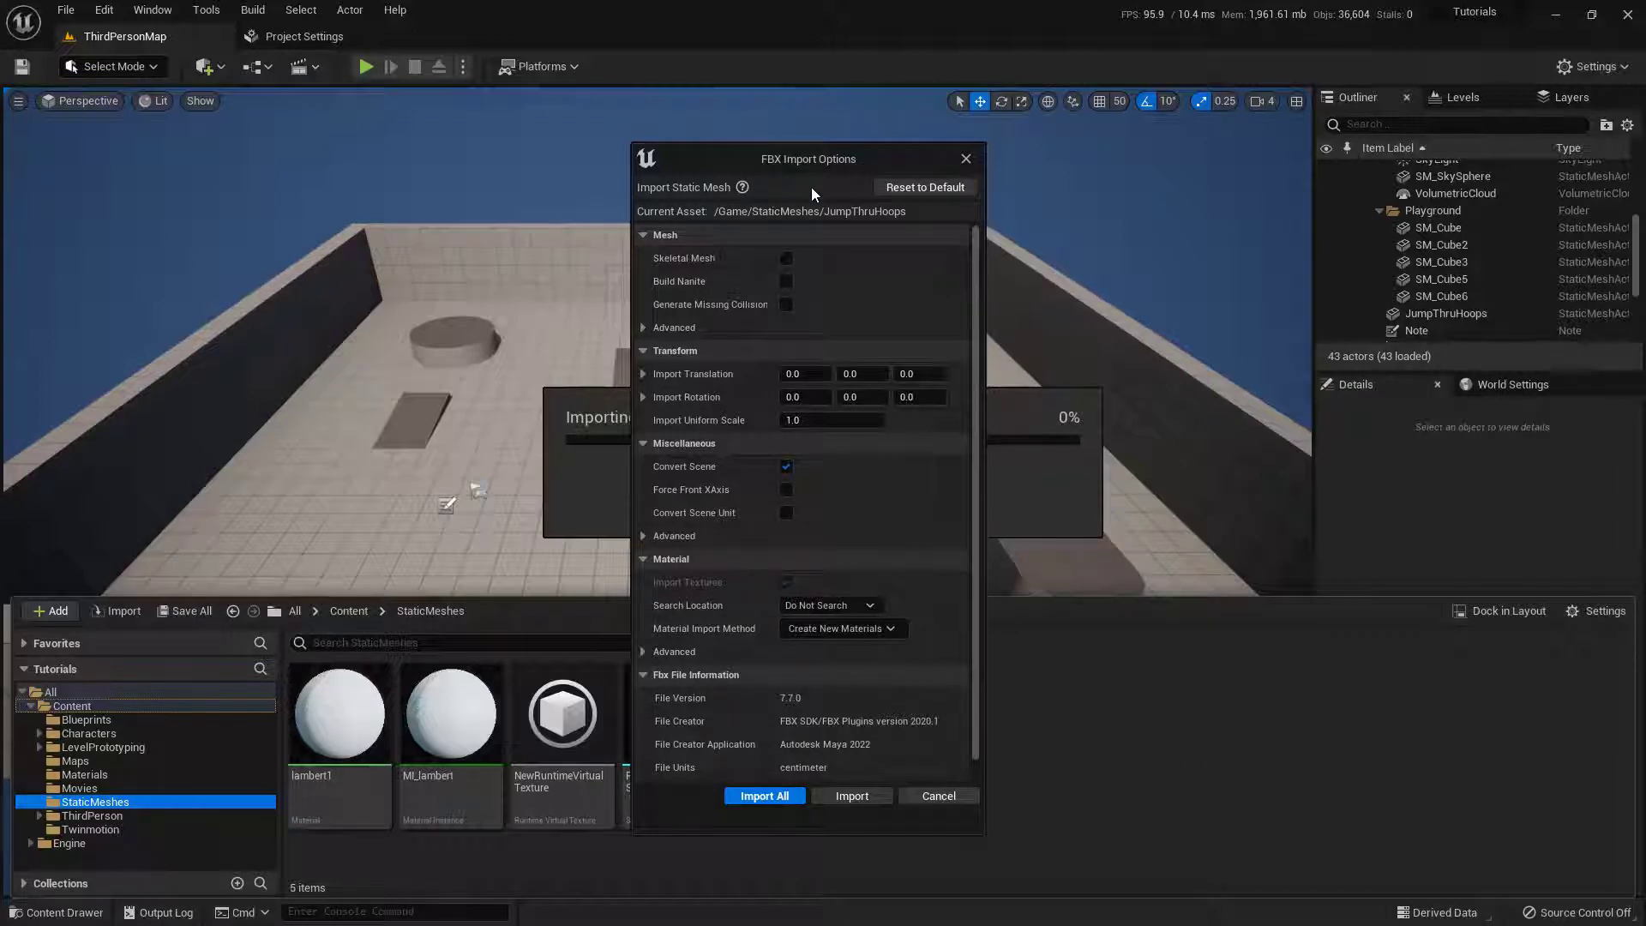
drag(765, 302, 812, 313)
click(813, 306)
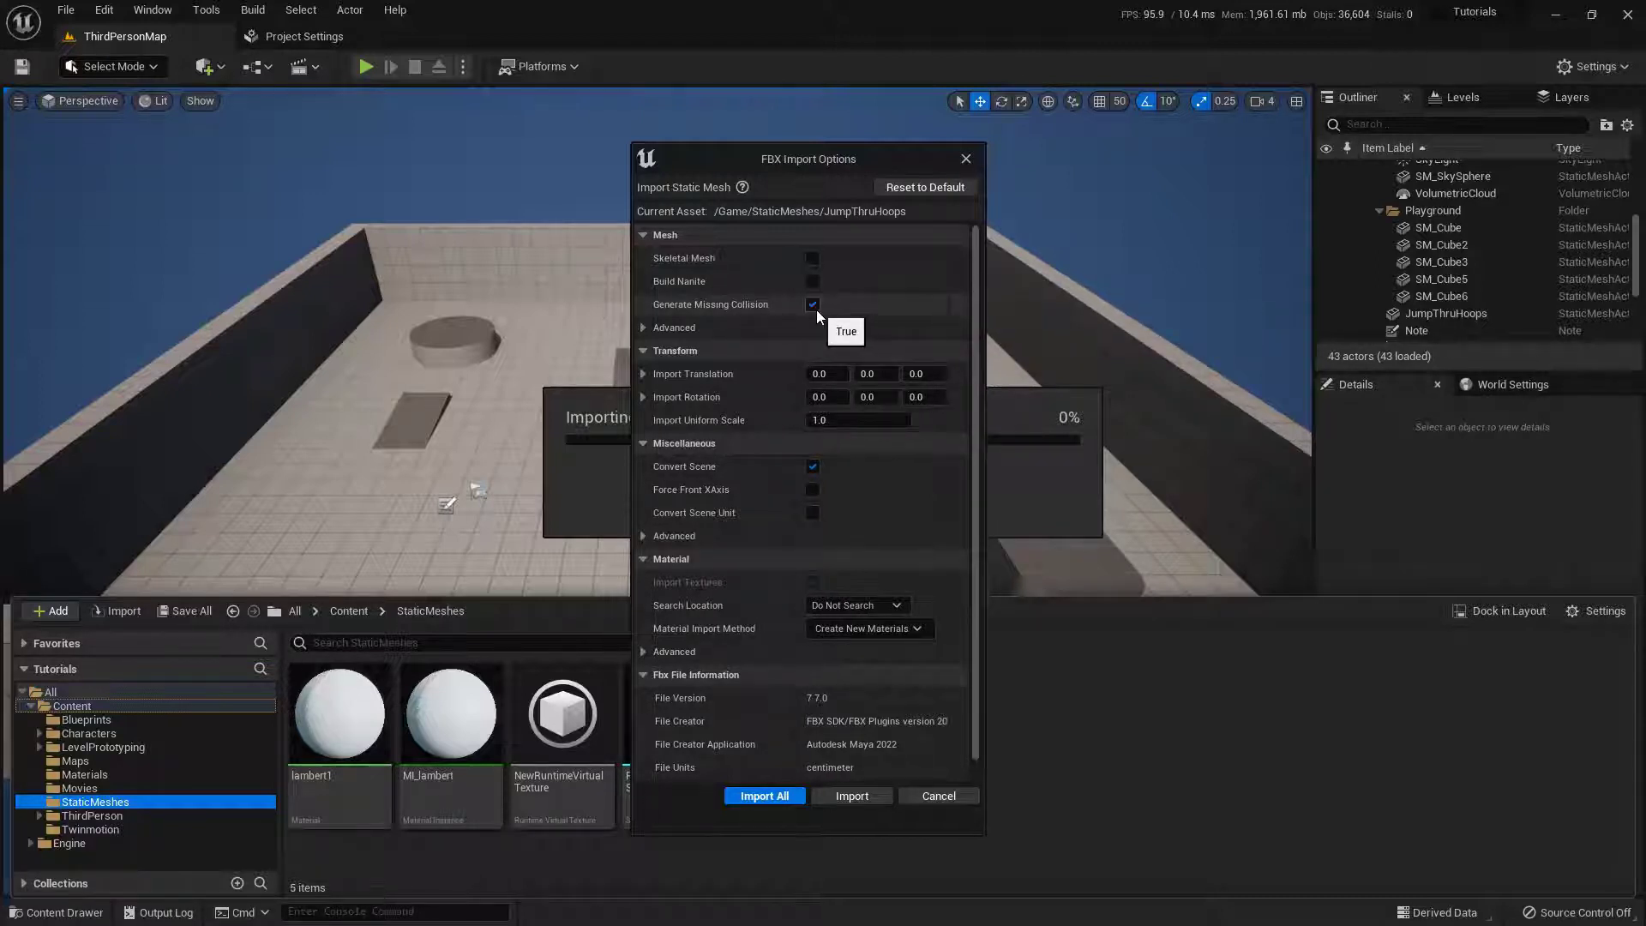
click(813, 306)
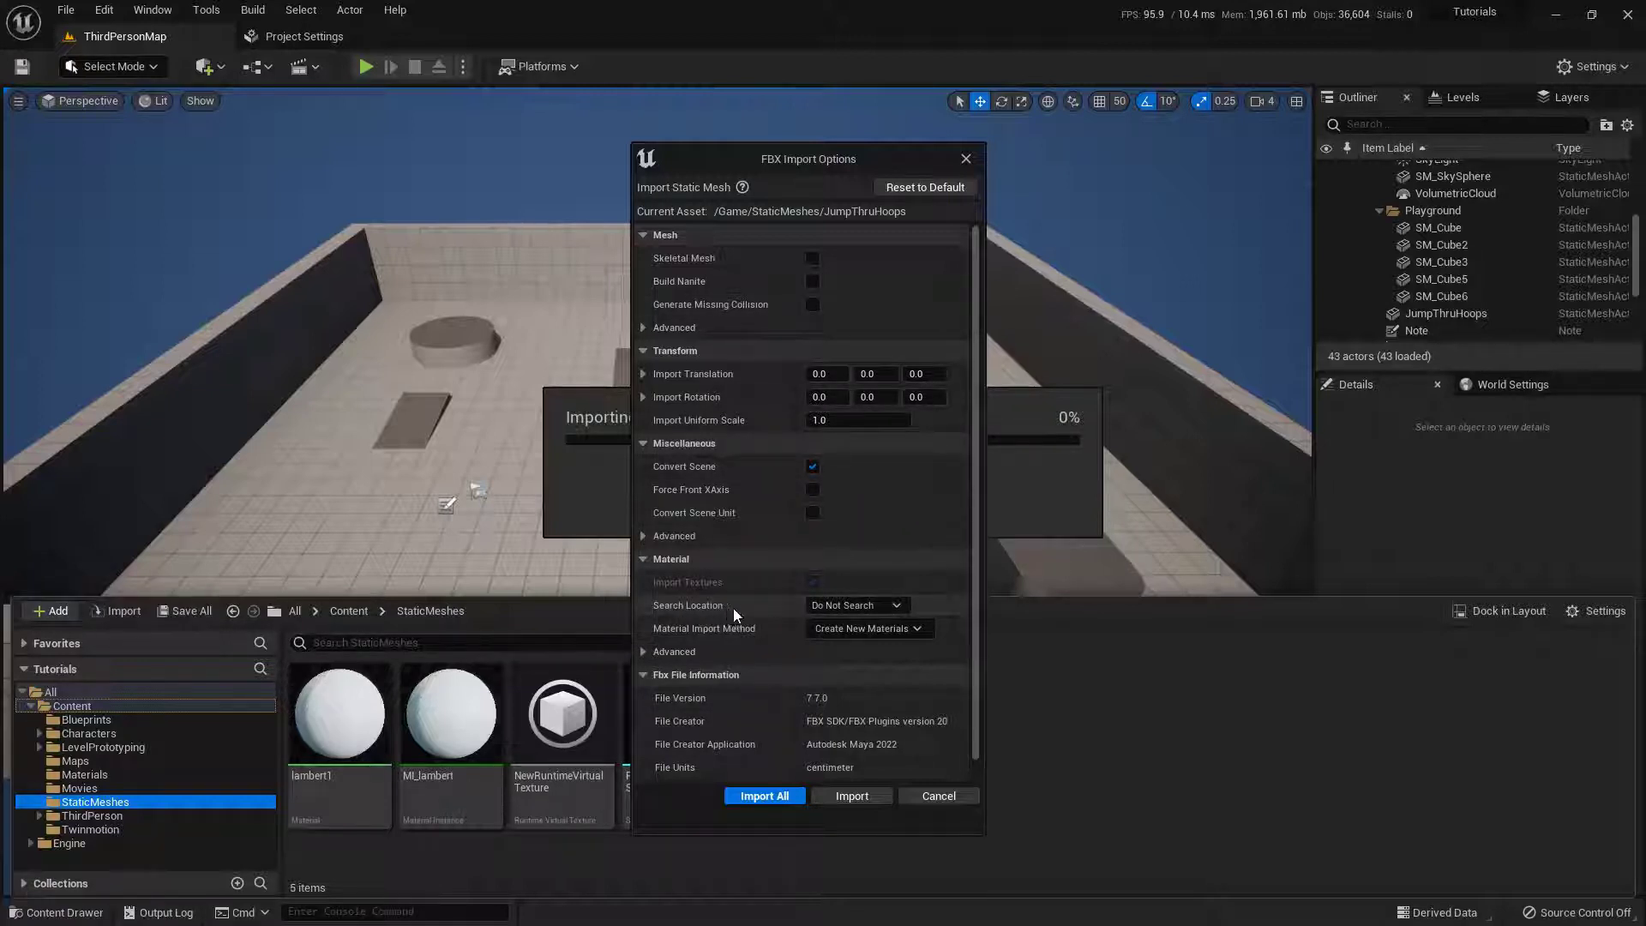
click(853, 606)
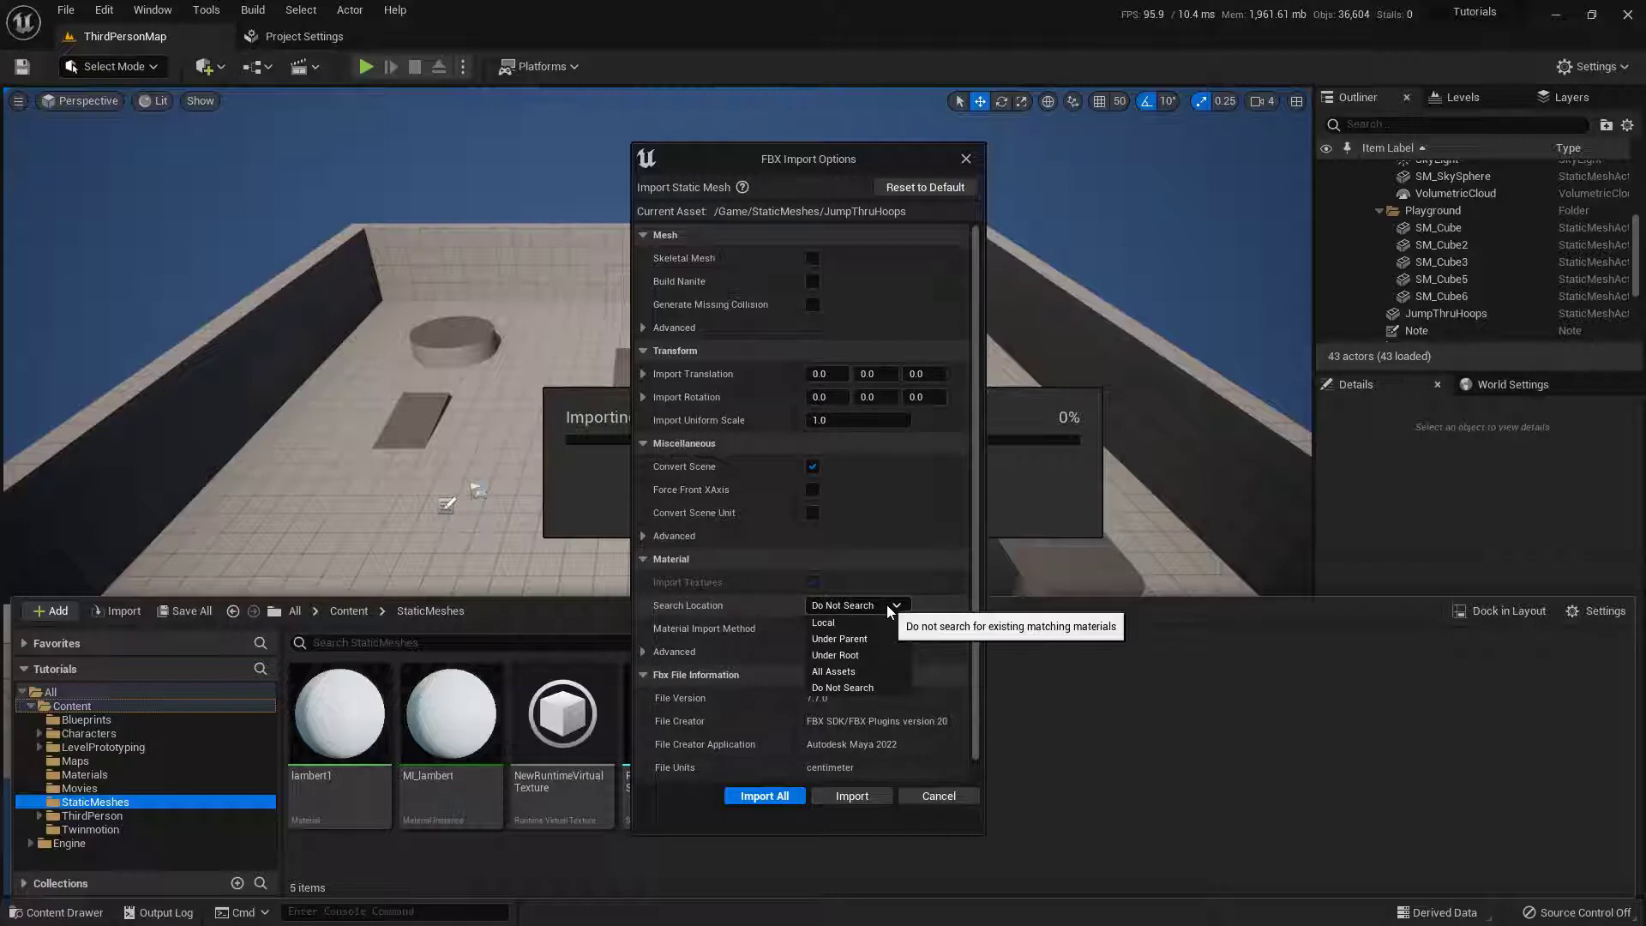
click(877, 688)
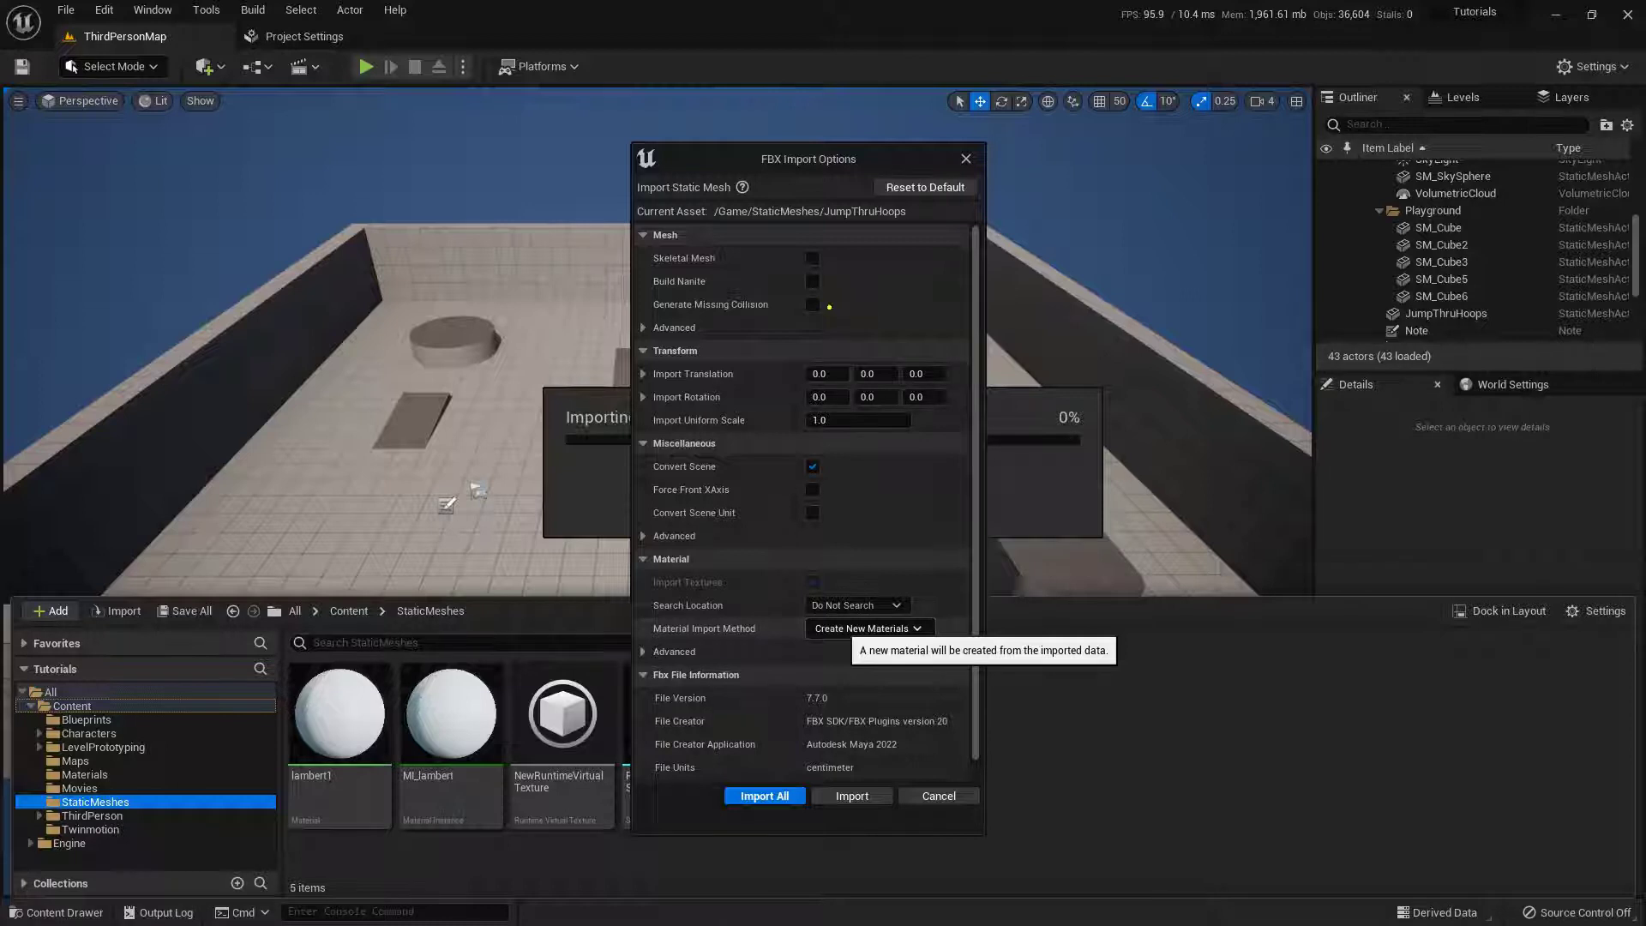
Import the JumpThruHoops static mesh with the chosen FBX options.
drag(830, 306, 864, 298)
drag(933, 601, 962, 591)
mouse_move(876, 775)
mouse_down()
mouse_move(712, 776)
mouse_move(780, 821)
mouse_move(898, 819)
mouse_move(883, 775)
mouse_up()
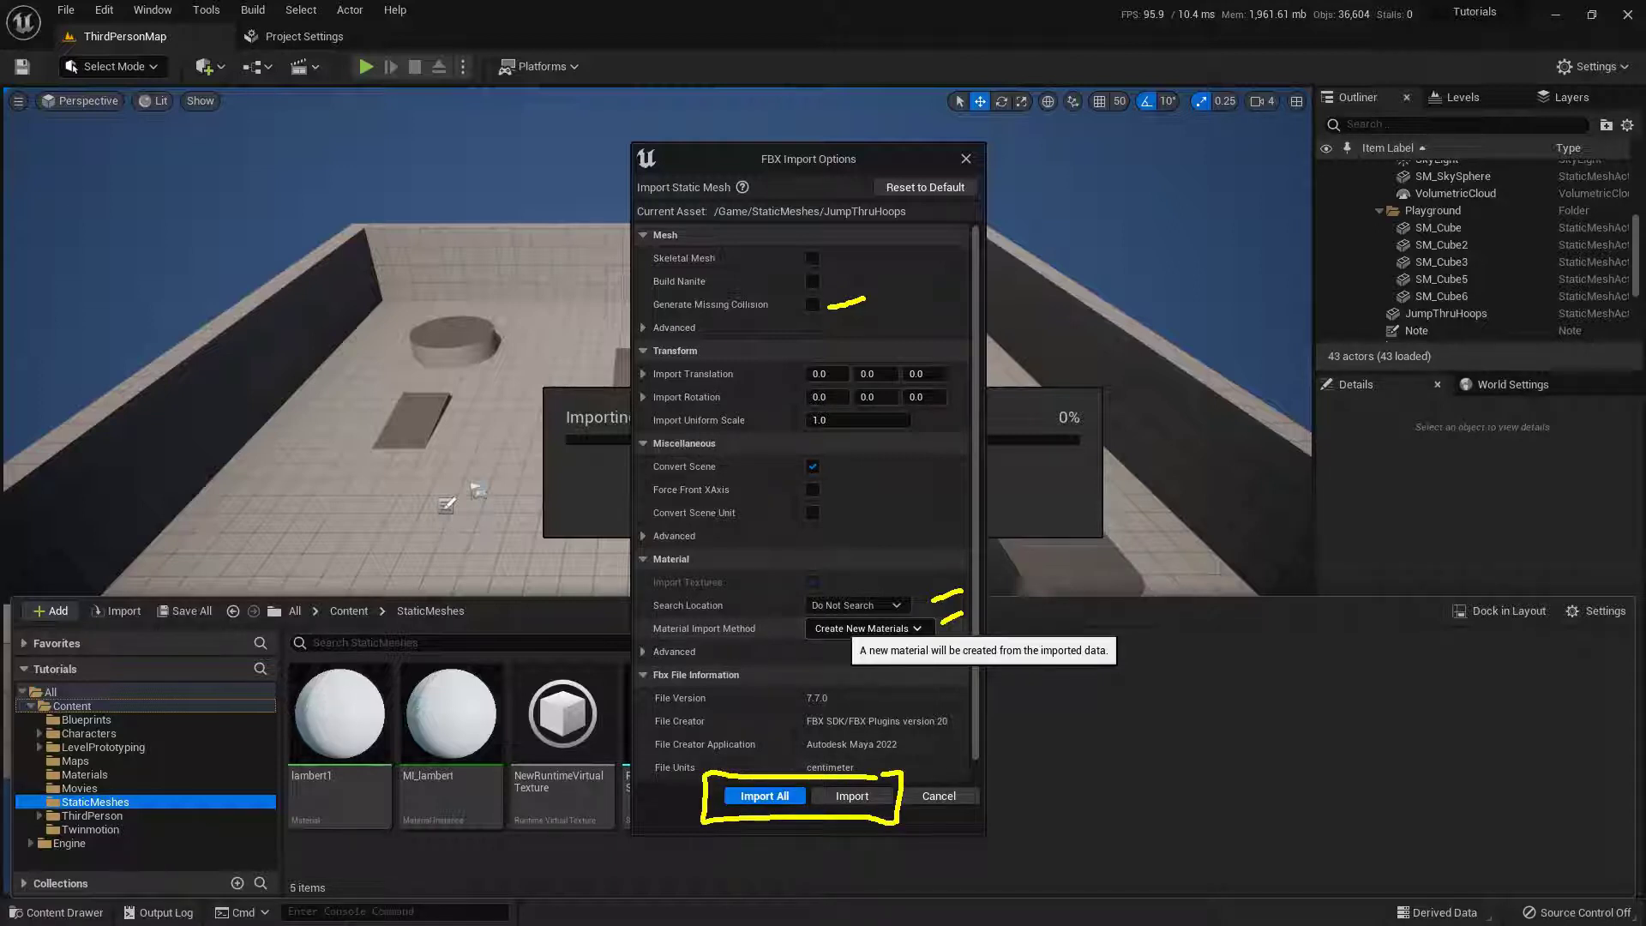
key(Escape)
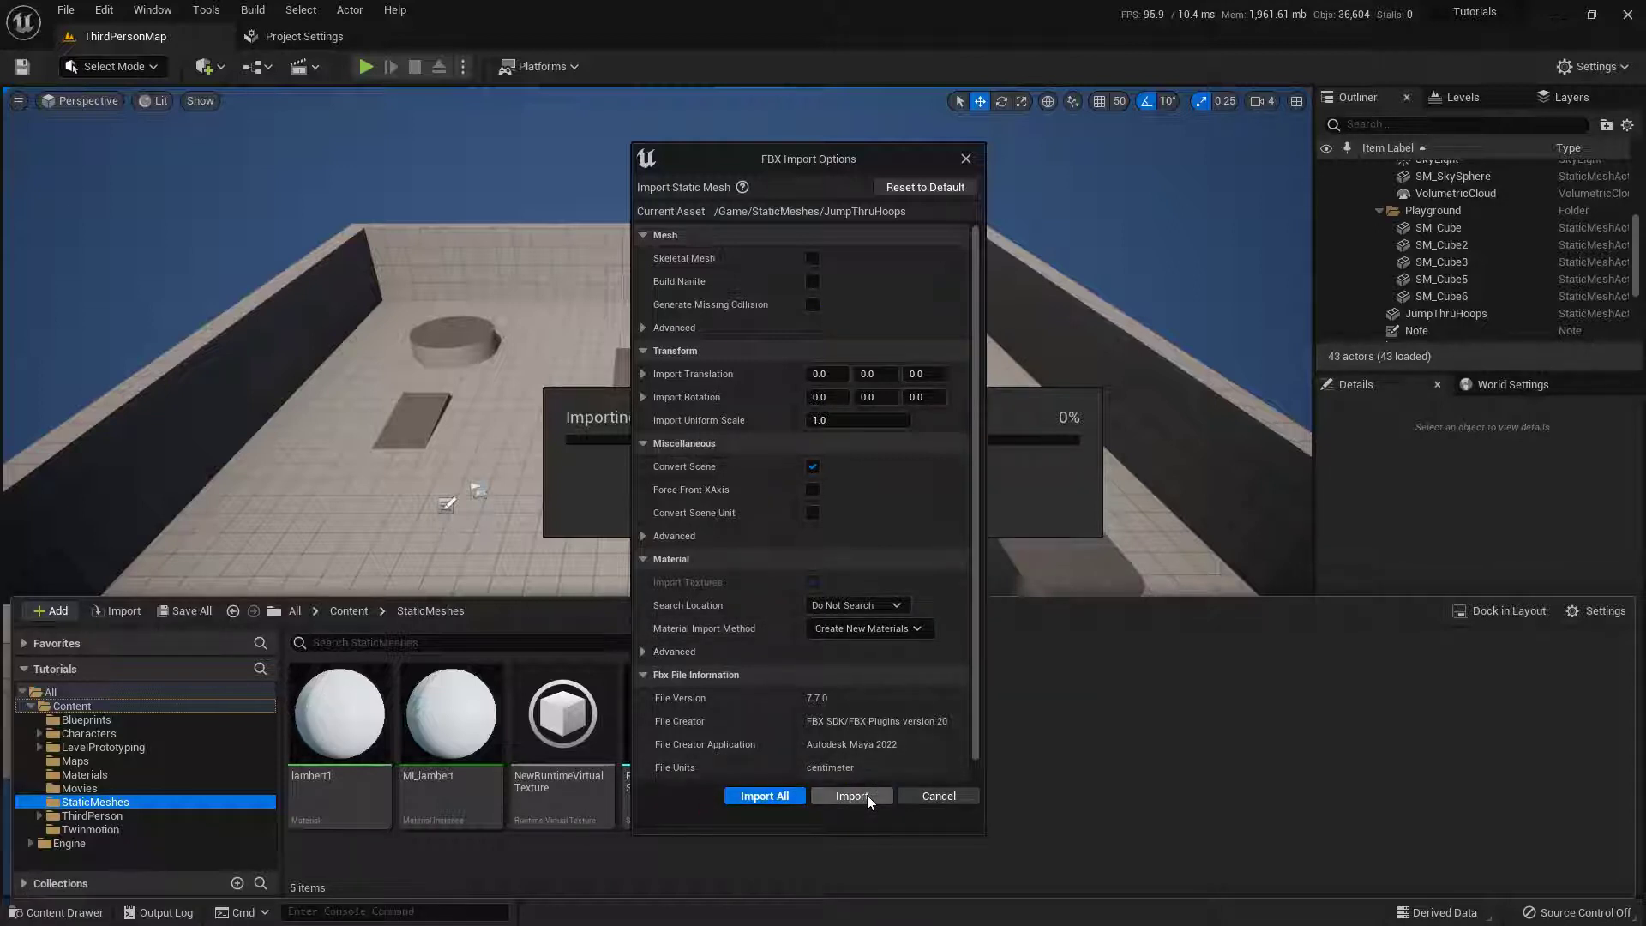
click(867, 795)
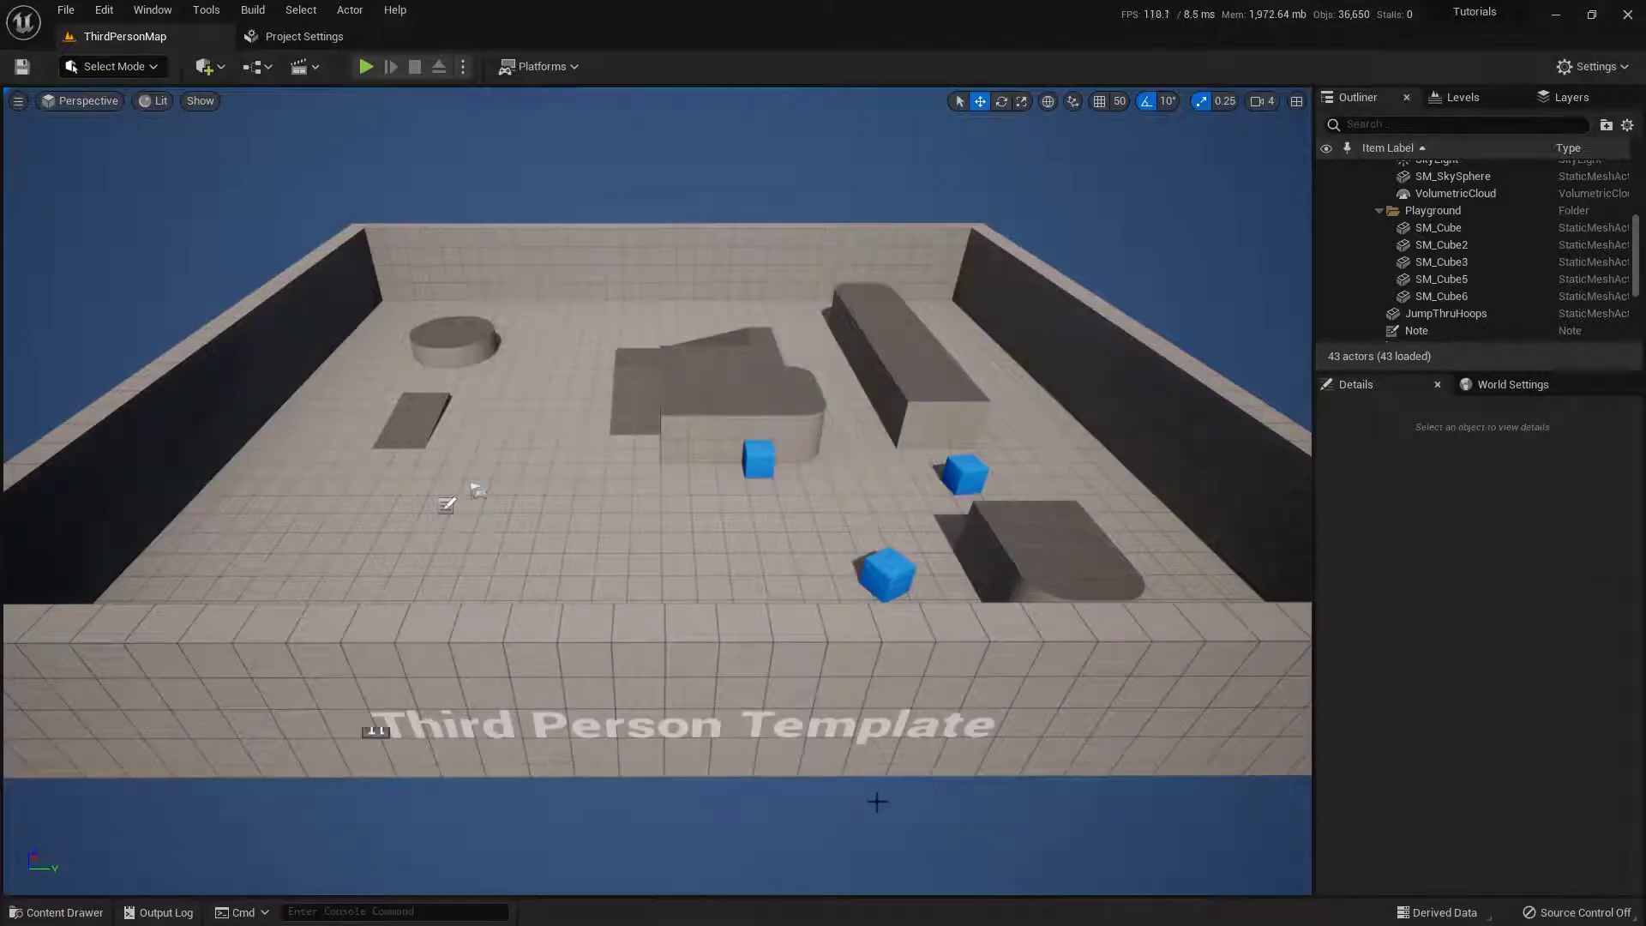
Place the JumpThruHoops mesh from the StaticMeshes folder into the level, on the floor beside the central ramp platform.
click(59, 912)
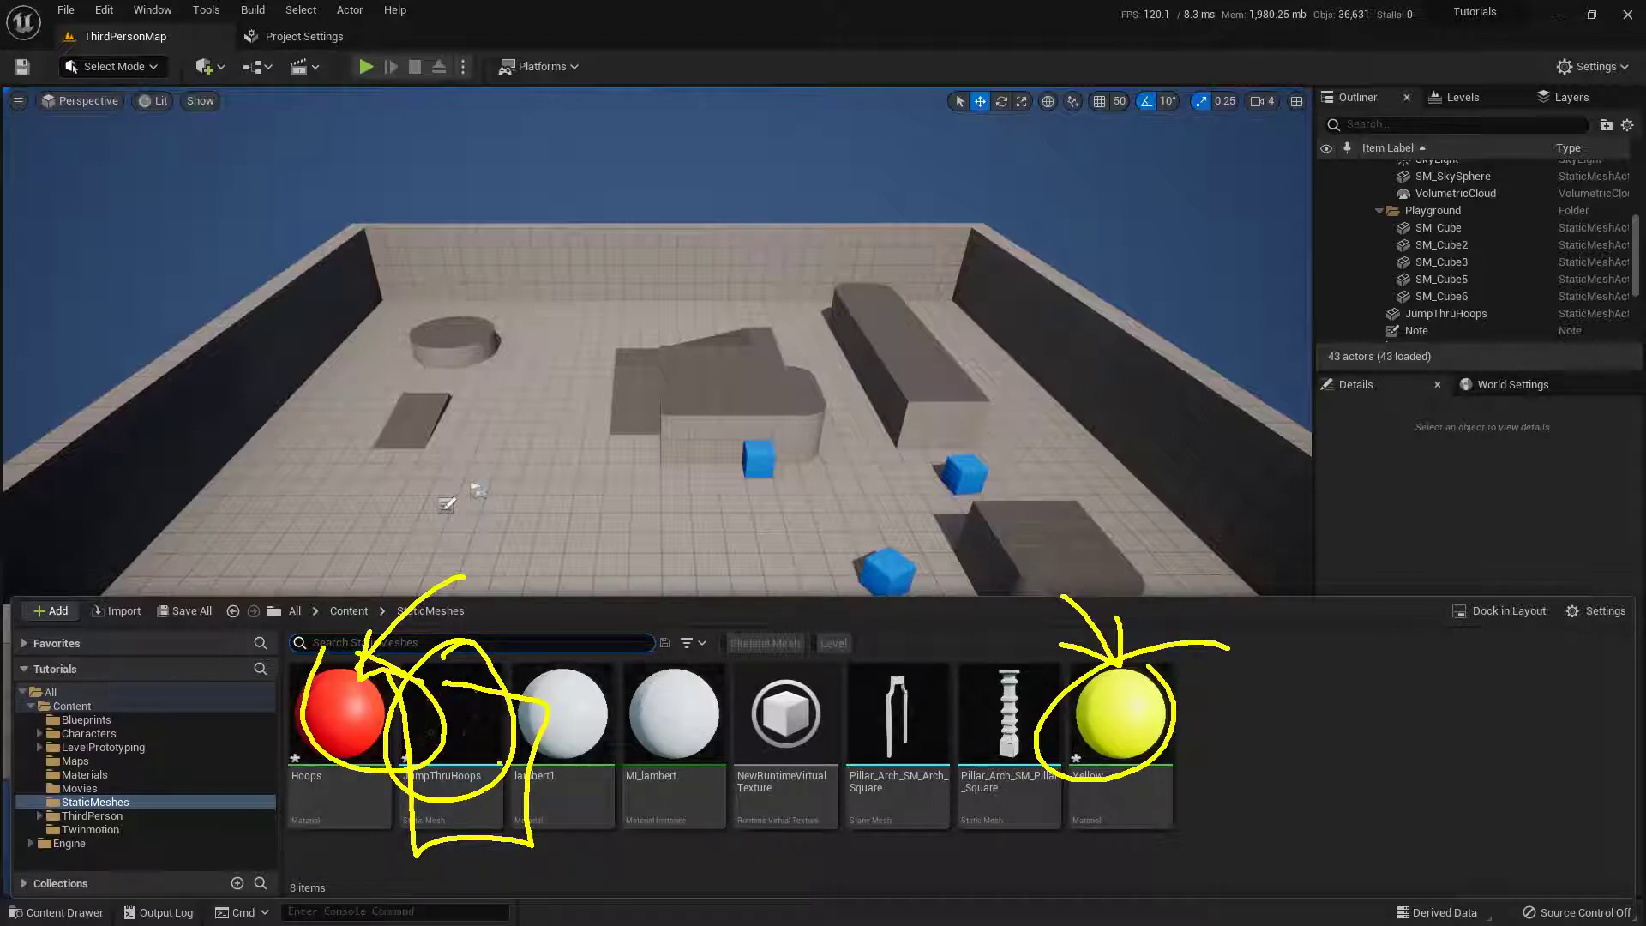
mouse_move(443, 734)
drag(444, 734, 622, 427)
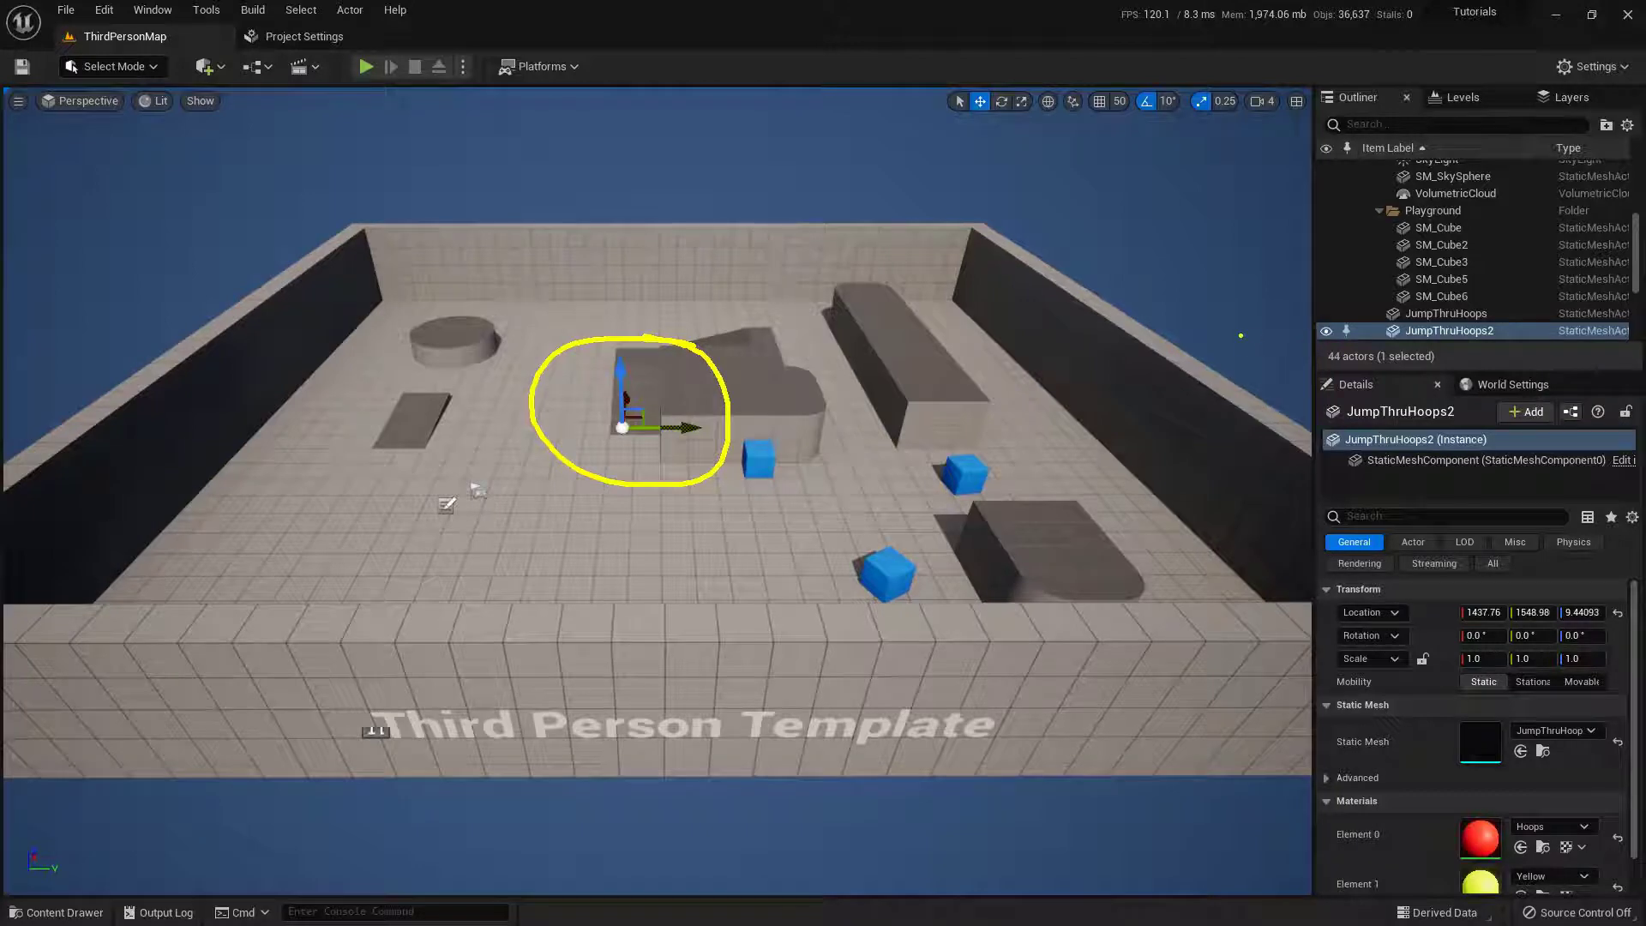
Look up from the arena floor towards the red hoop in the sky and back down by rotating the perspective camera.
key(Escape)
click(1422, 335)
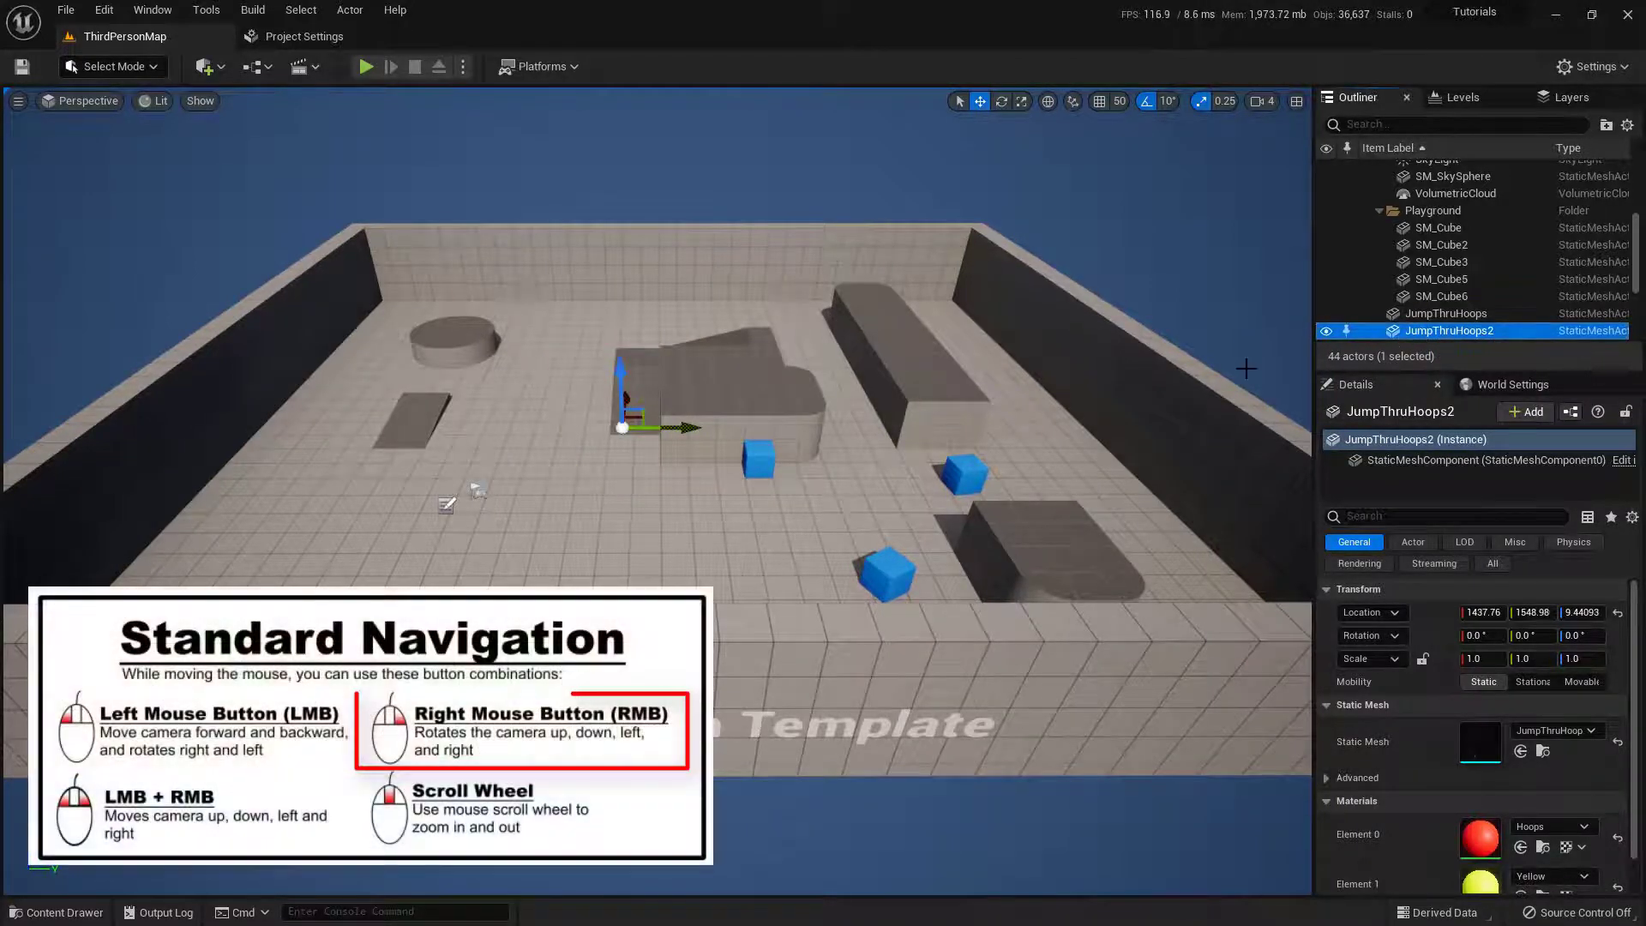
mouse_move(751, 402)
right_down()
mouse_move(792, 396)
mouse_move(792, 283)
mouse_move(703, 227)
mouse_move(634, 292)
mouse_move(823, 308)
mouse_move(857, 120)
right_up()
right_drag(784, 223, 791, 508)
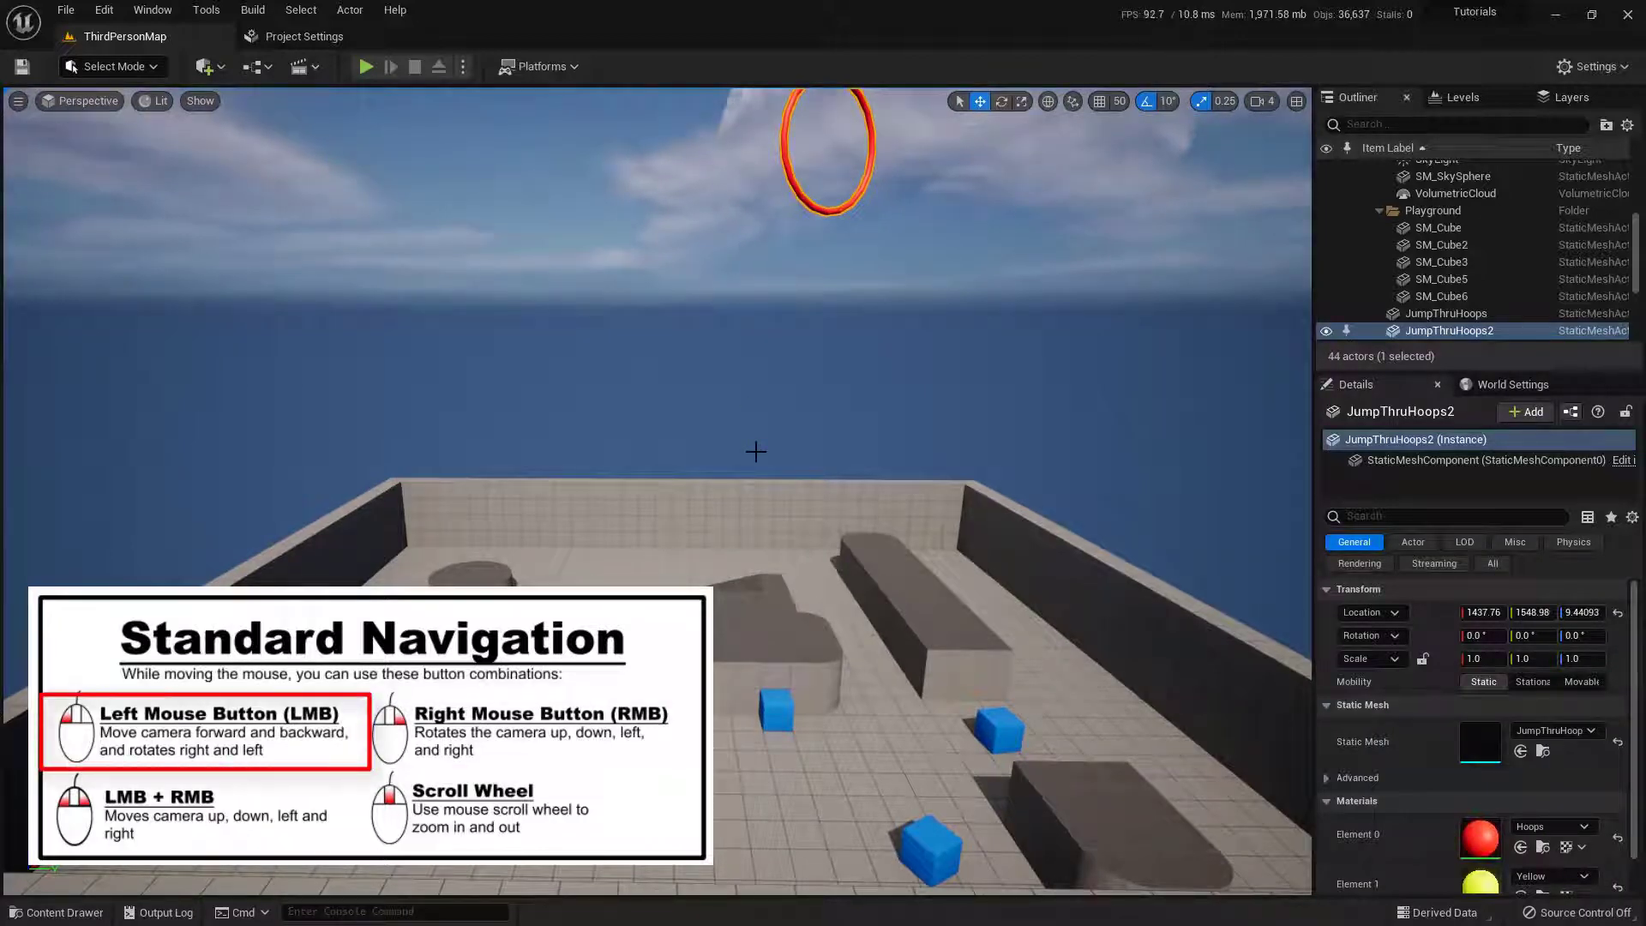
Move the camera forward and back over the arena while turning it, ending close to the first red hoop.
drag(755, 450, 1012, 502)
drag(952, 452, 754, 452)
right_drag(753, 452, 702, 492)
drag(702, 492, 878, 390)
drag(806, 454, 718, 496)
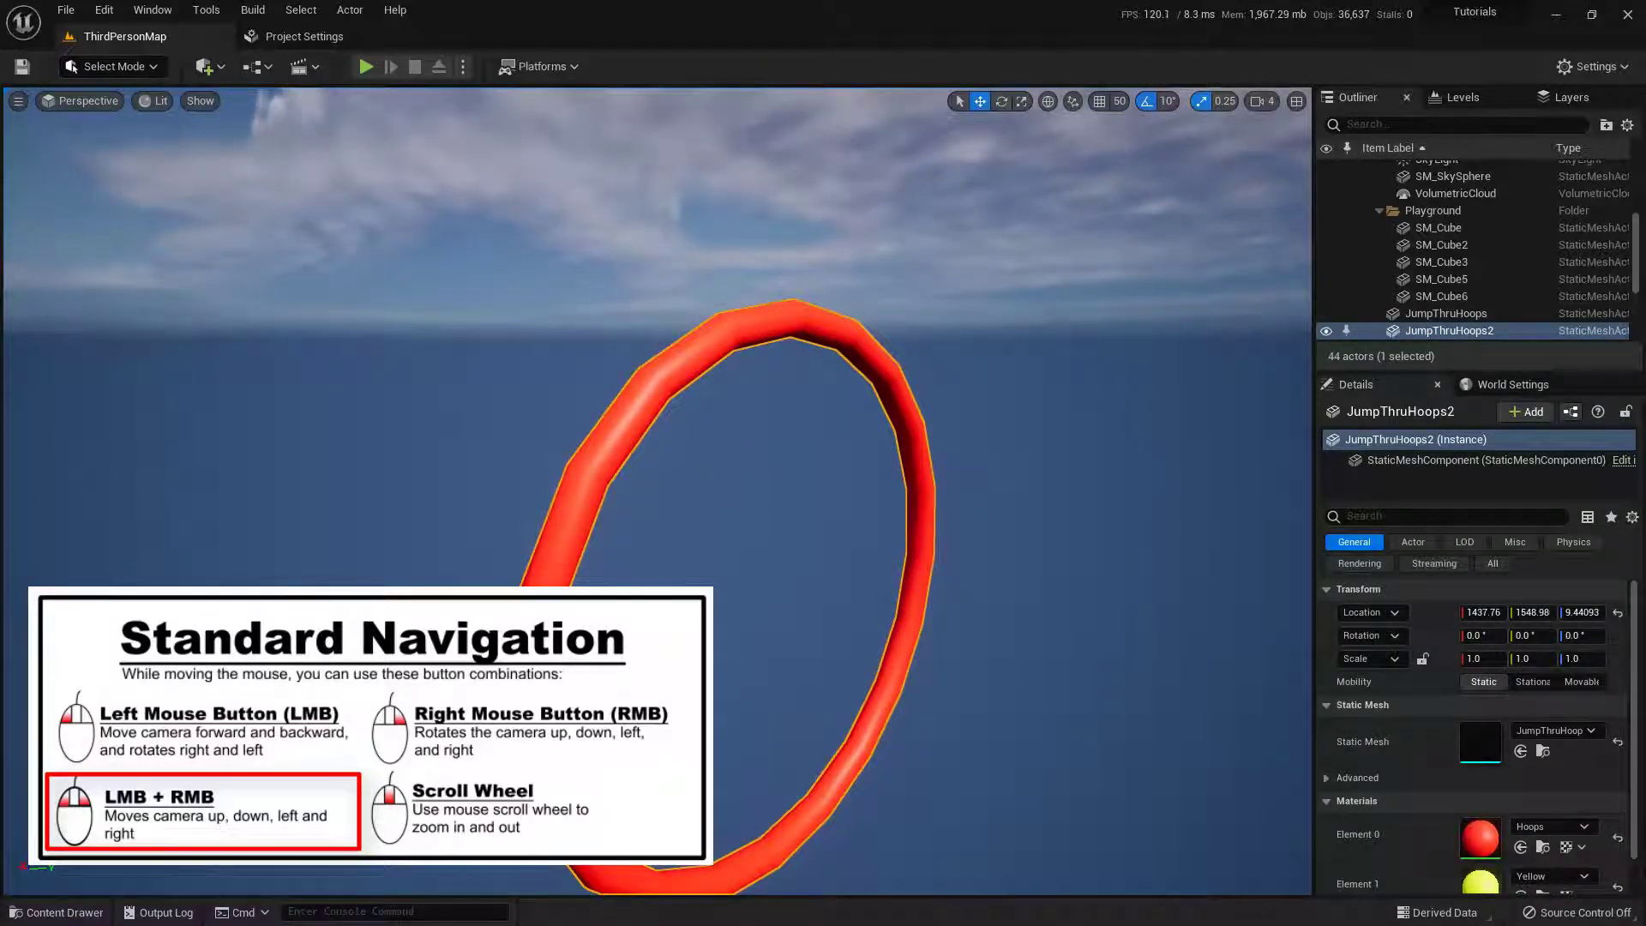
Pan the camera vertically and sideways in front of the red hoop without rotating it.
middle_drag(656, 491, 657, 202)
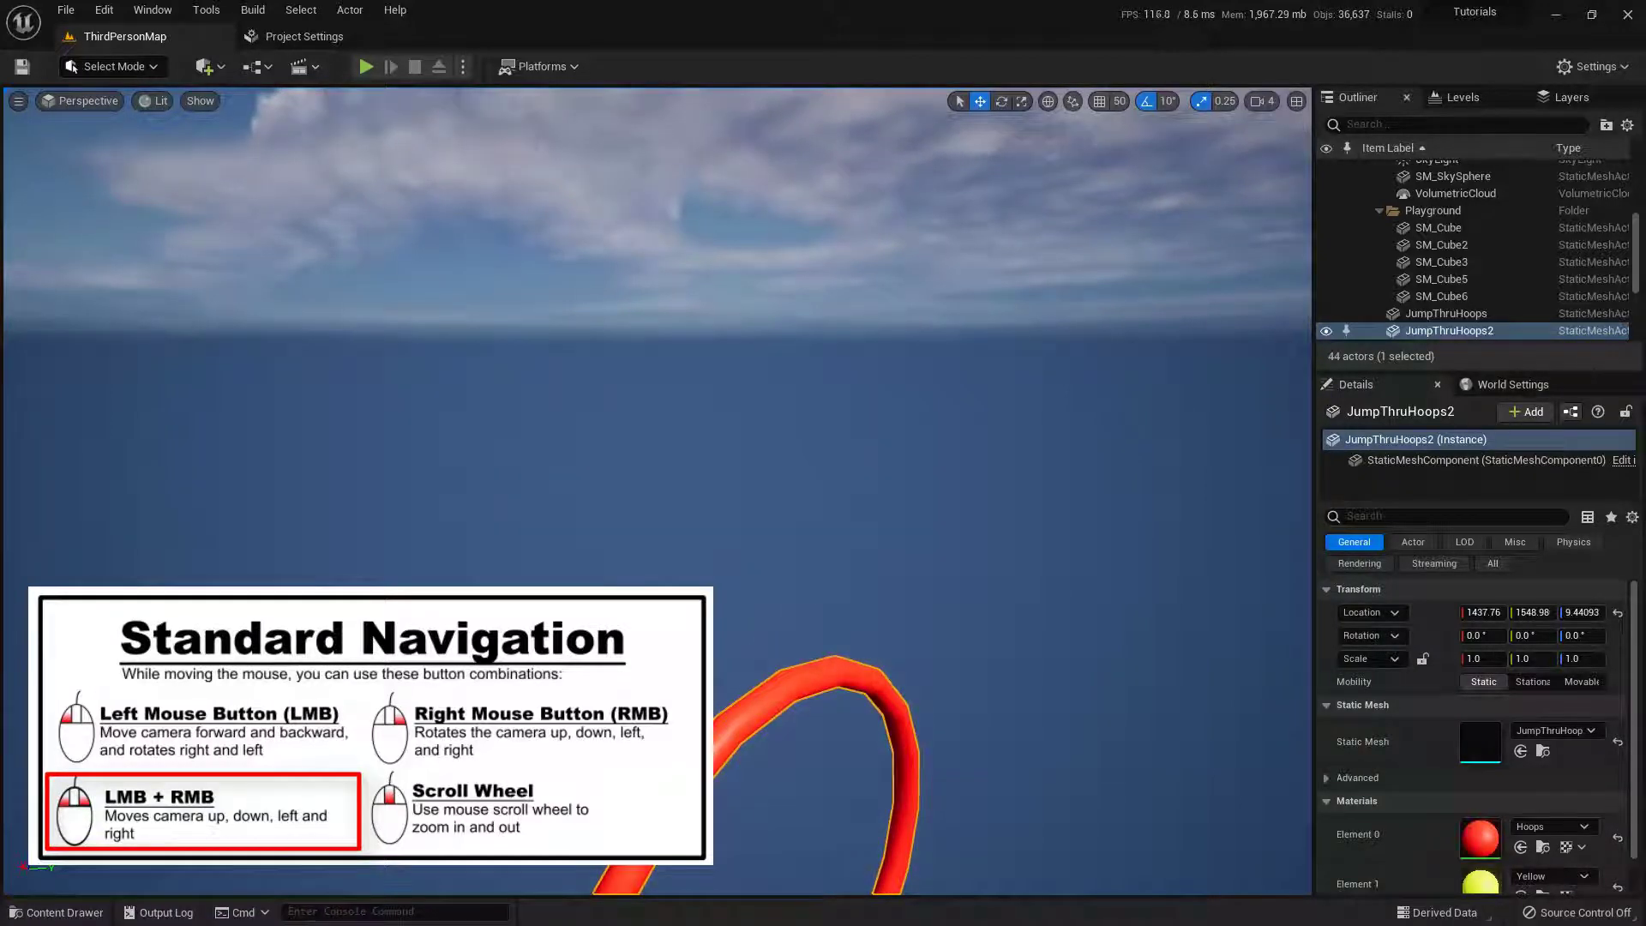
middle_drag(657, 490, 683, 520)
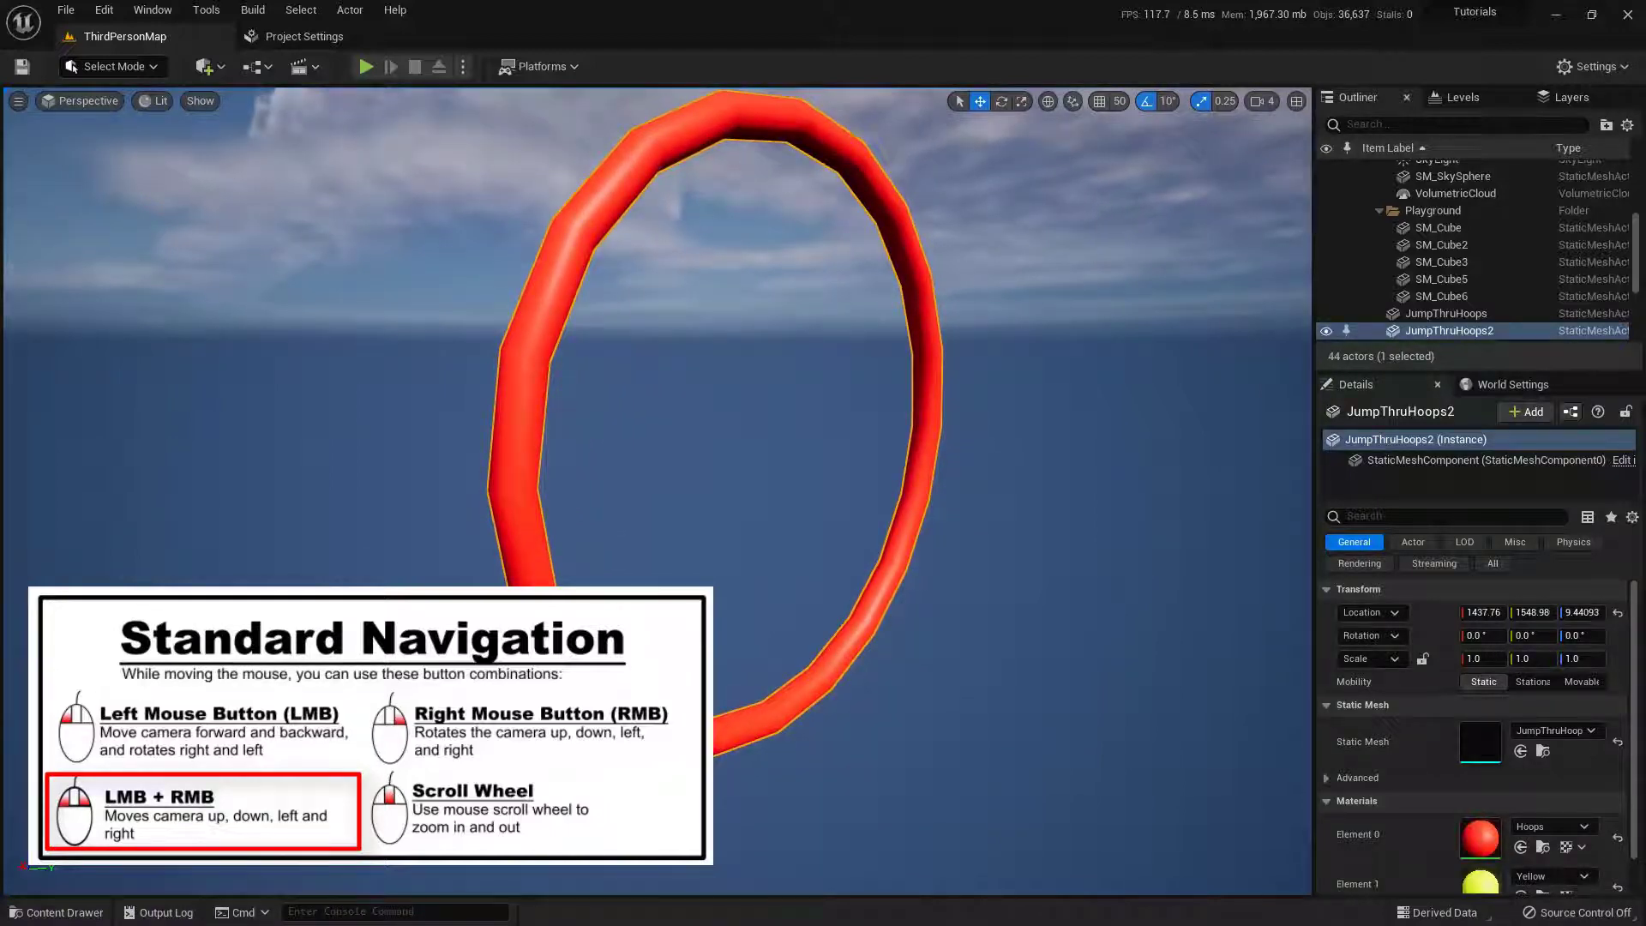
middle_drag(656, 490, 549, 494)
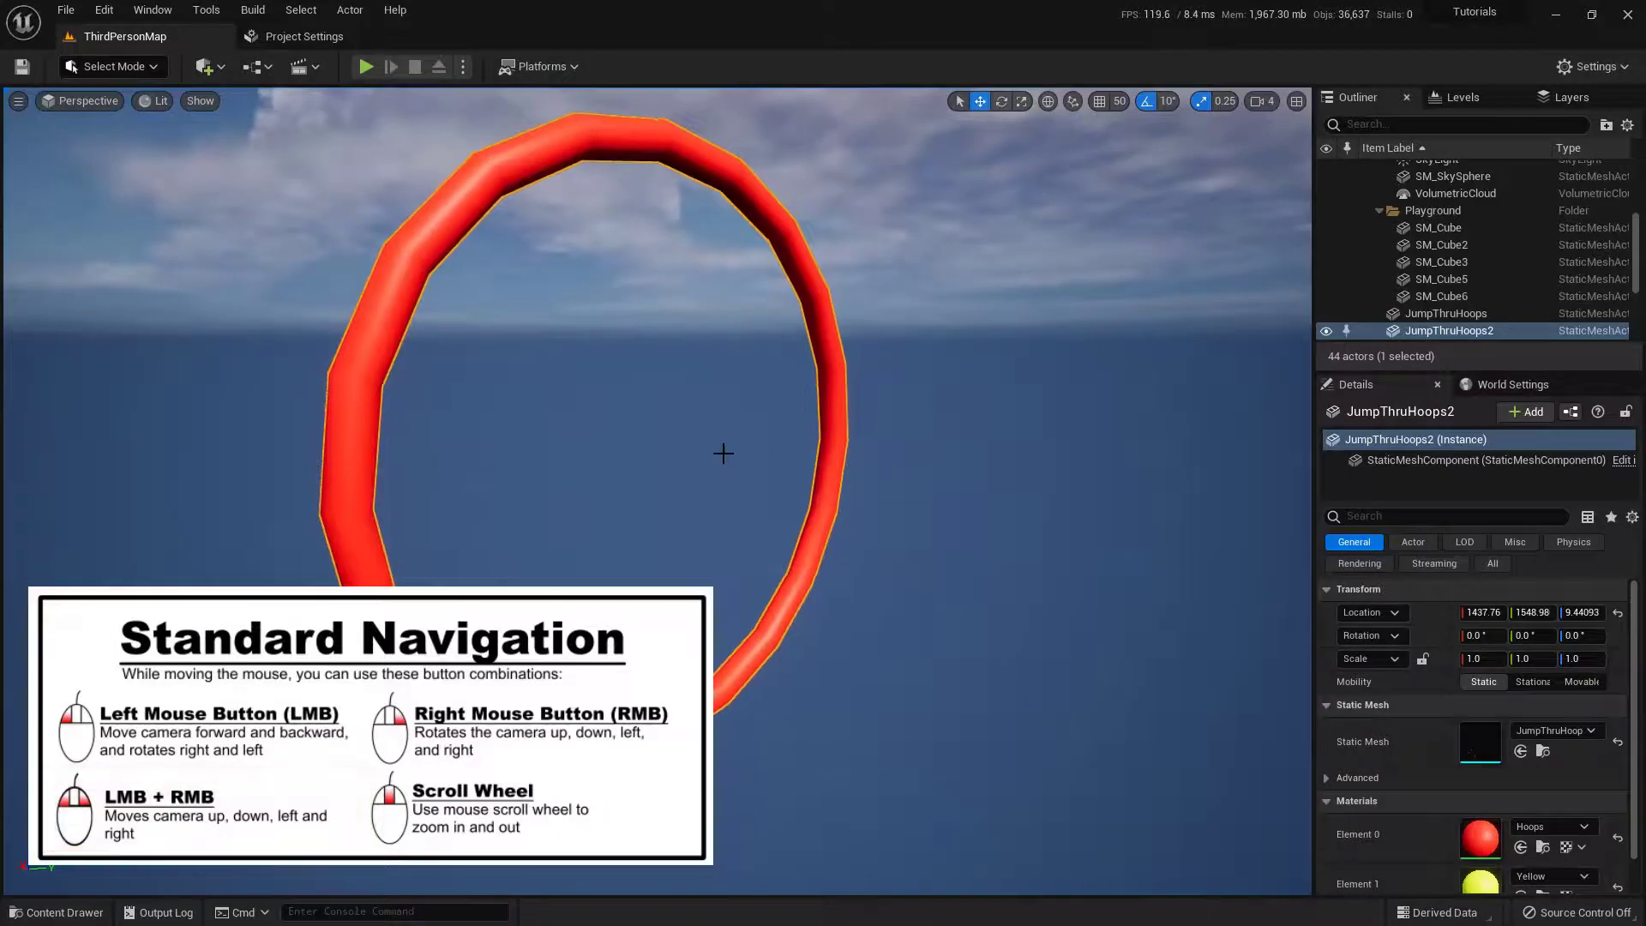
Turn the camera to face the red hoop squarely and travel through it towards the next hoop.
right_drag(683, 503, 497, 510)
middle_drag(498, 510, 660, 510)
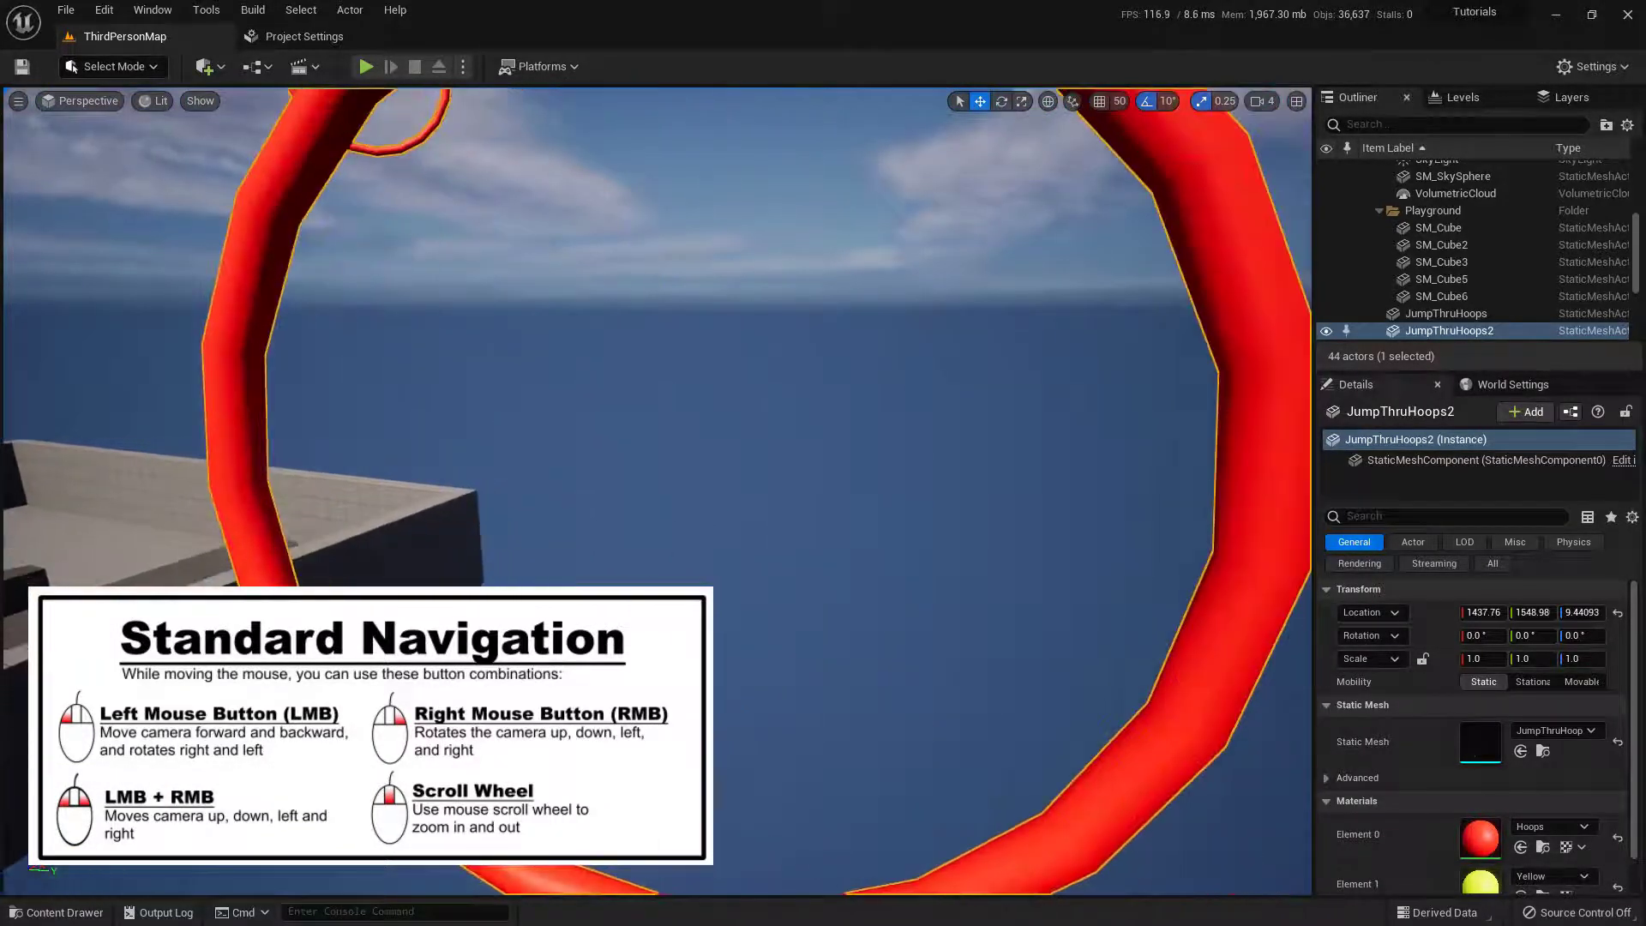
drag(669, 435, 622, 447)
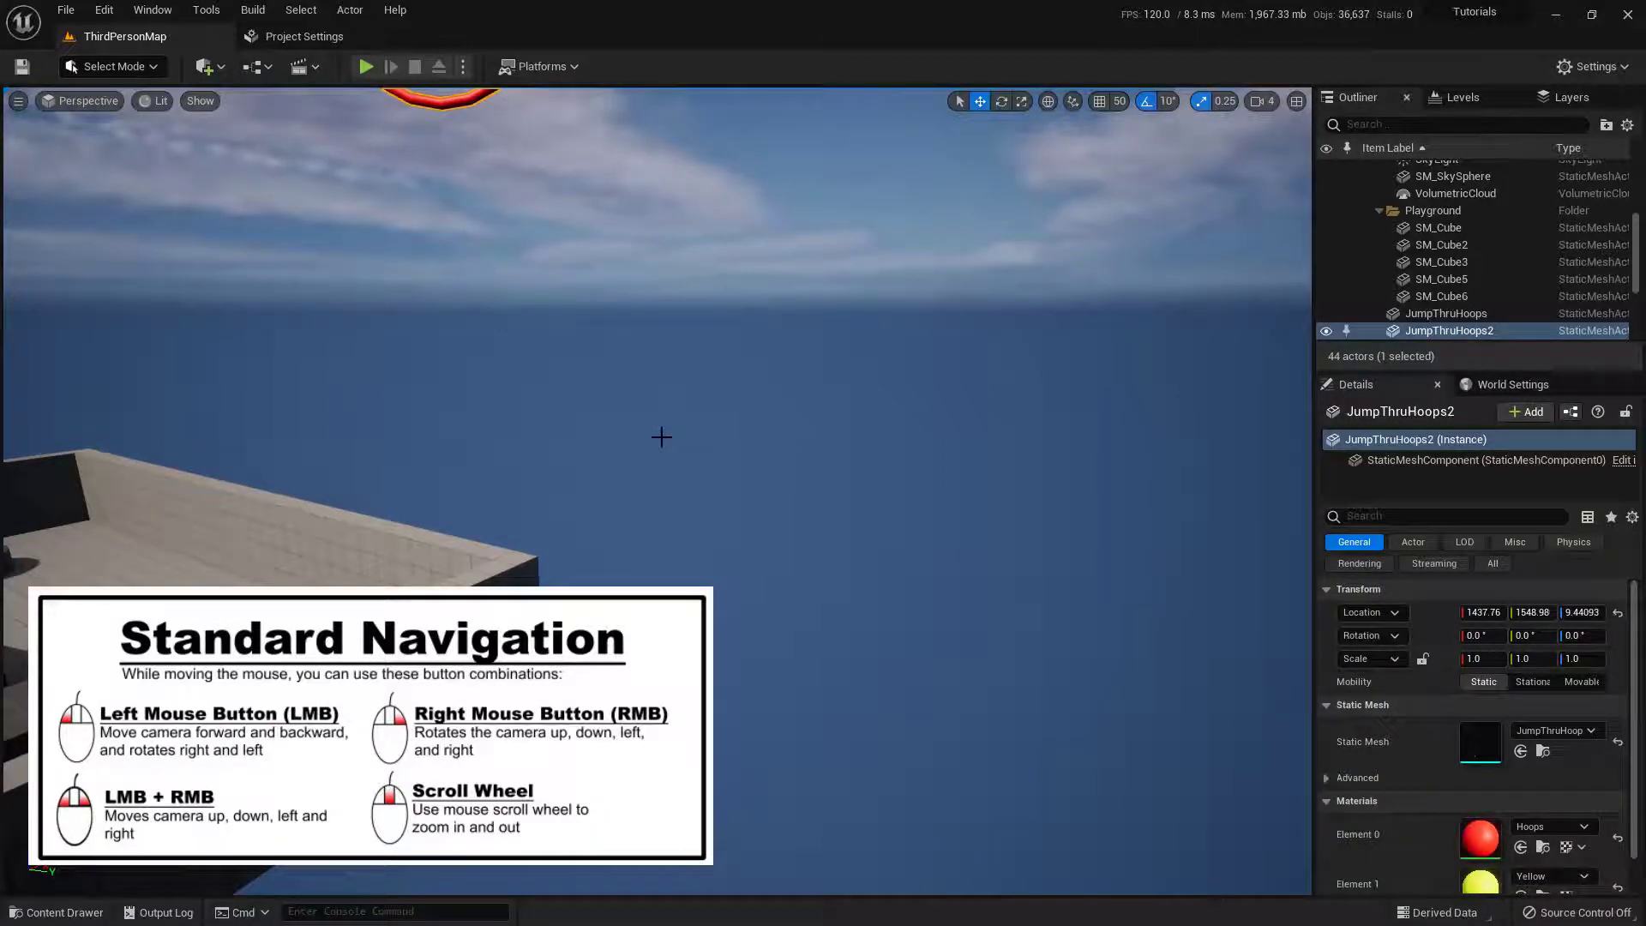
right_drag(661, 437, 661, 438)
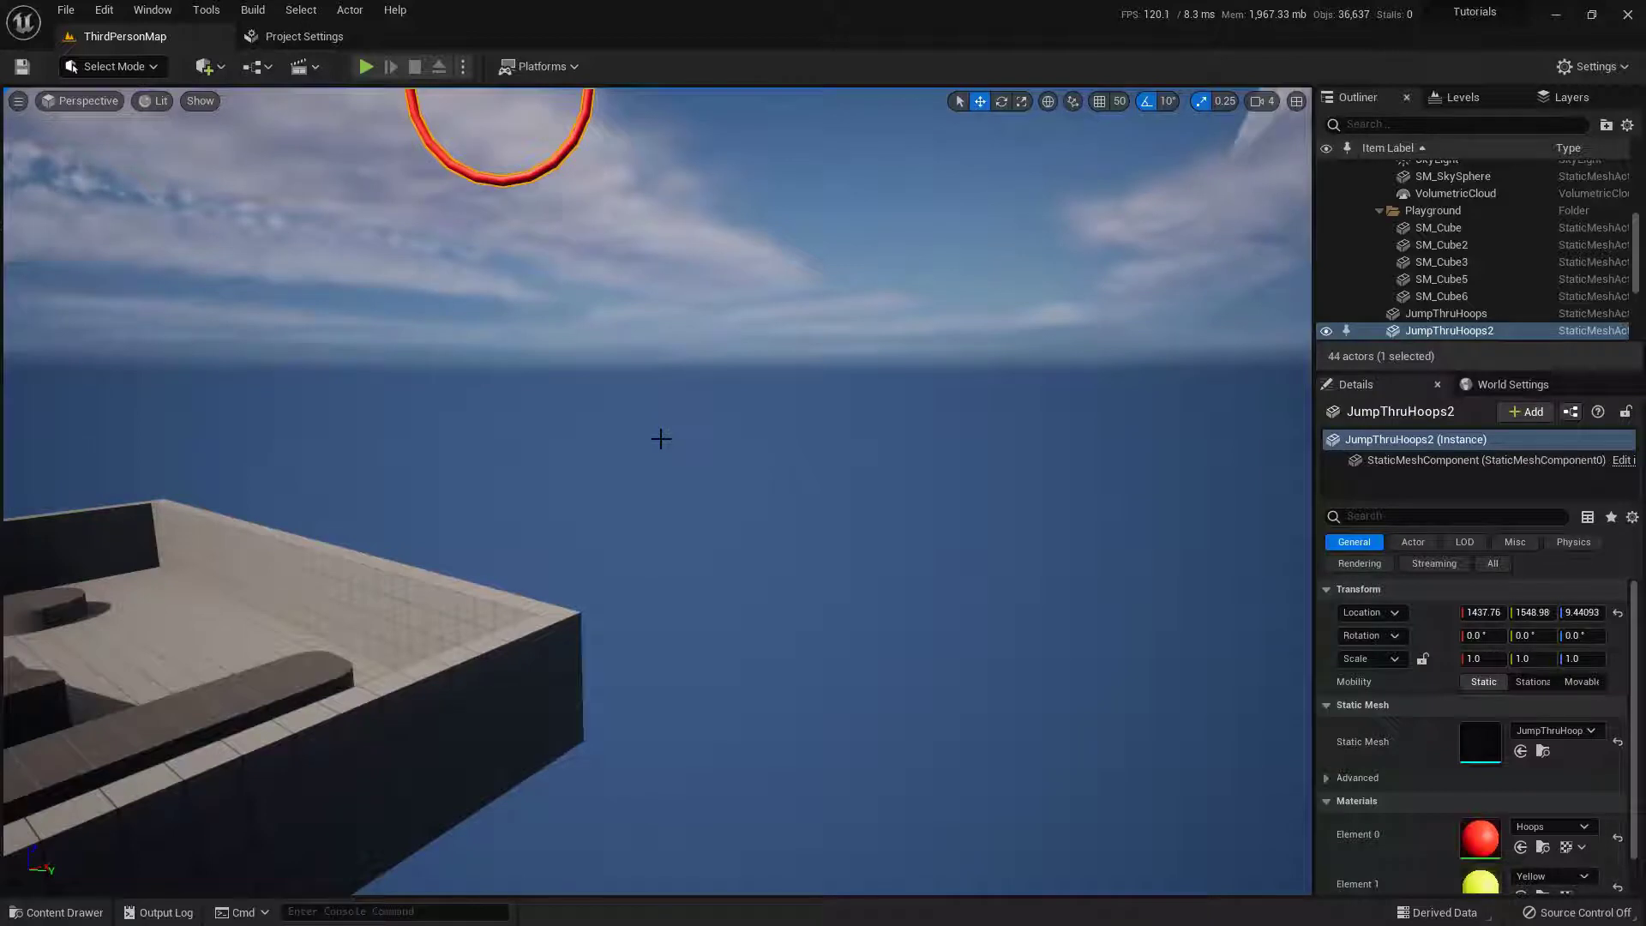
Return to the overview of the Third Person Template arena and tilt the camera up towards the hoop above it.
key(f)
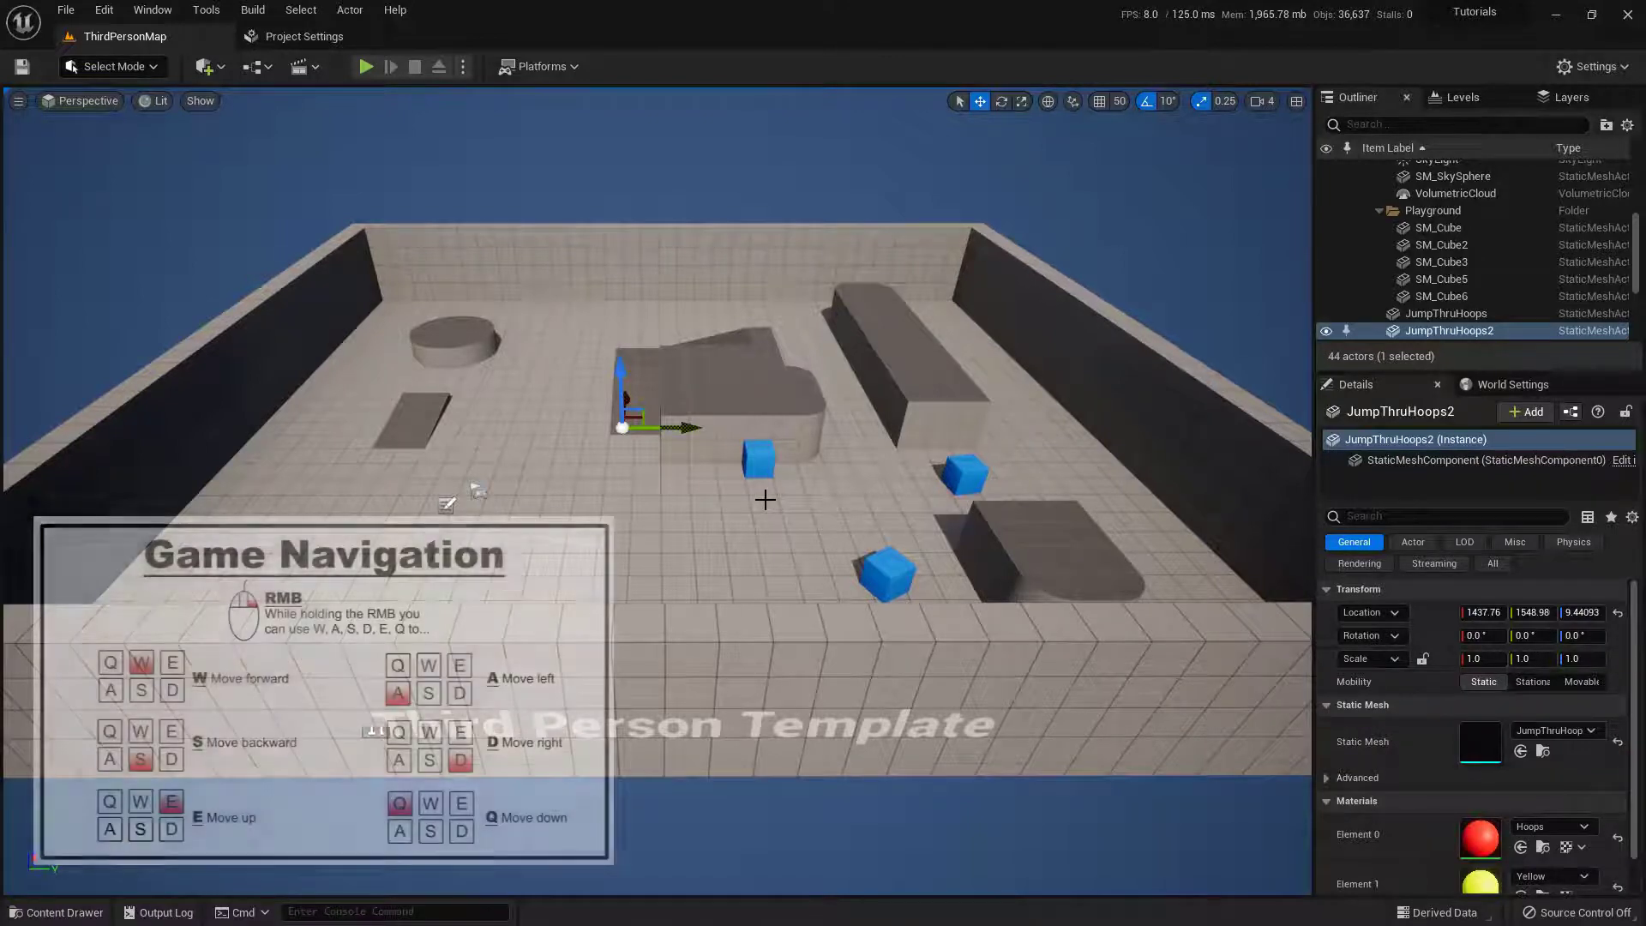
right_drag(698, 377, 677, 280)
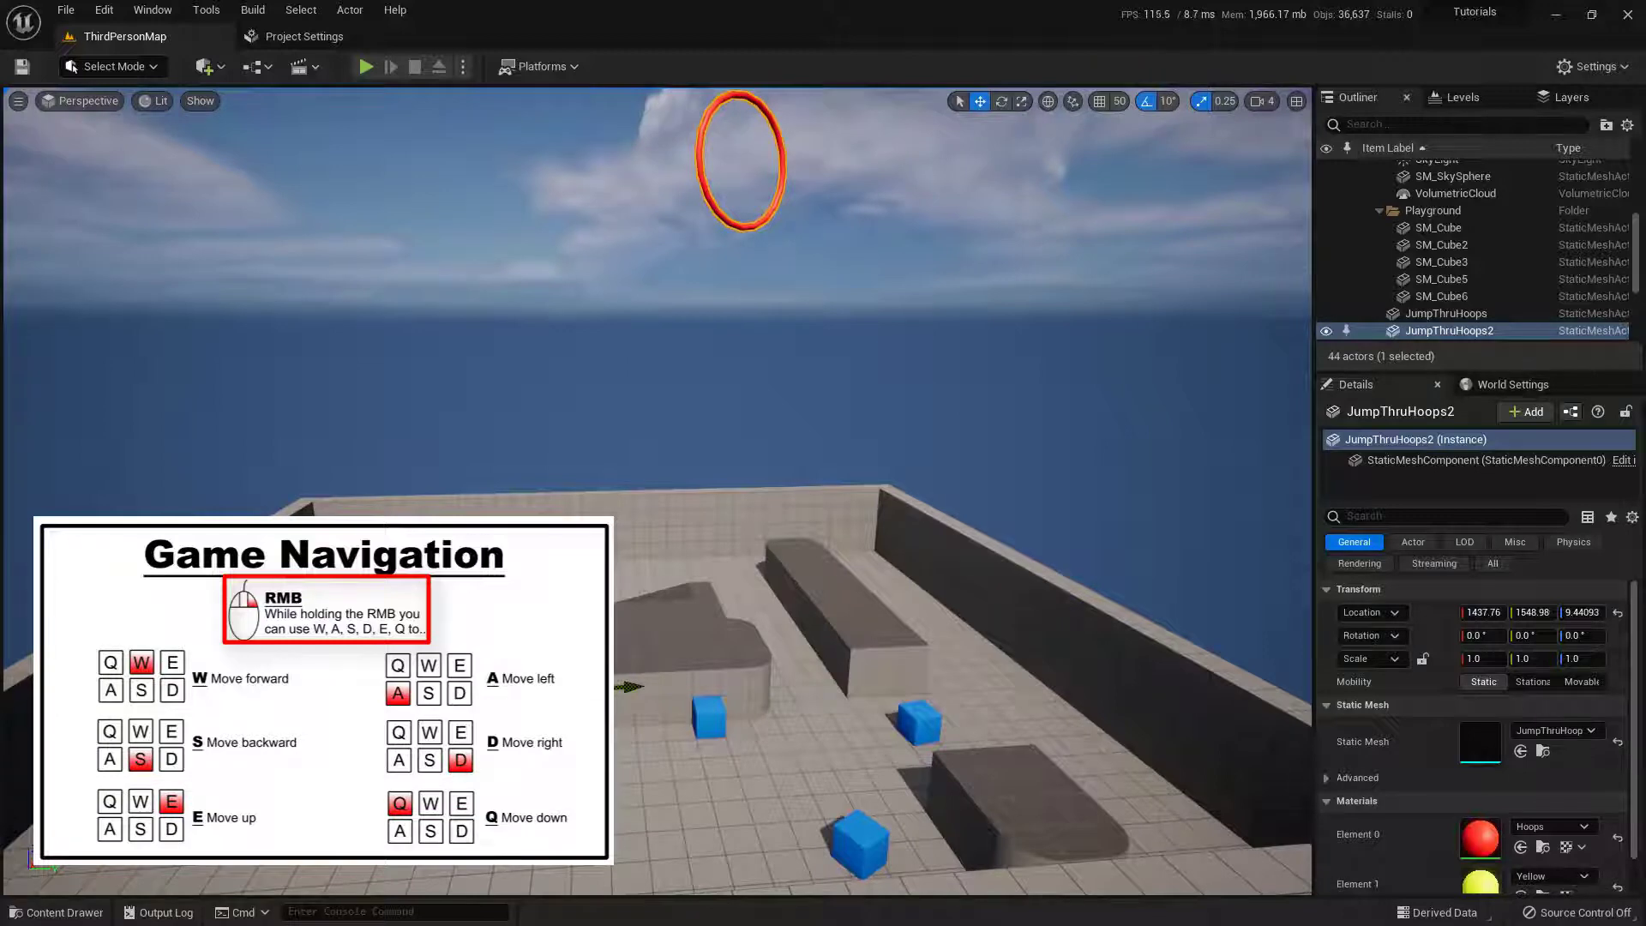
right_drag(657, 491, 657, 520)
right_drag(823, 454, 849, 403)
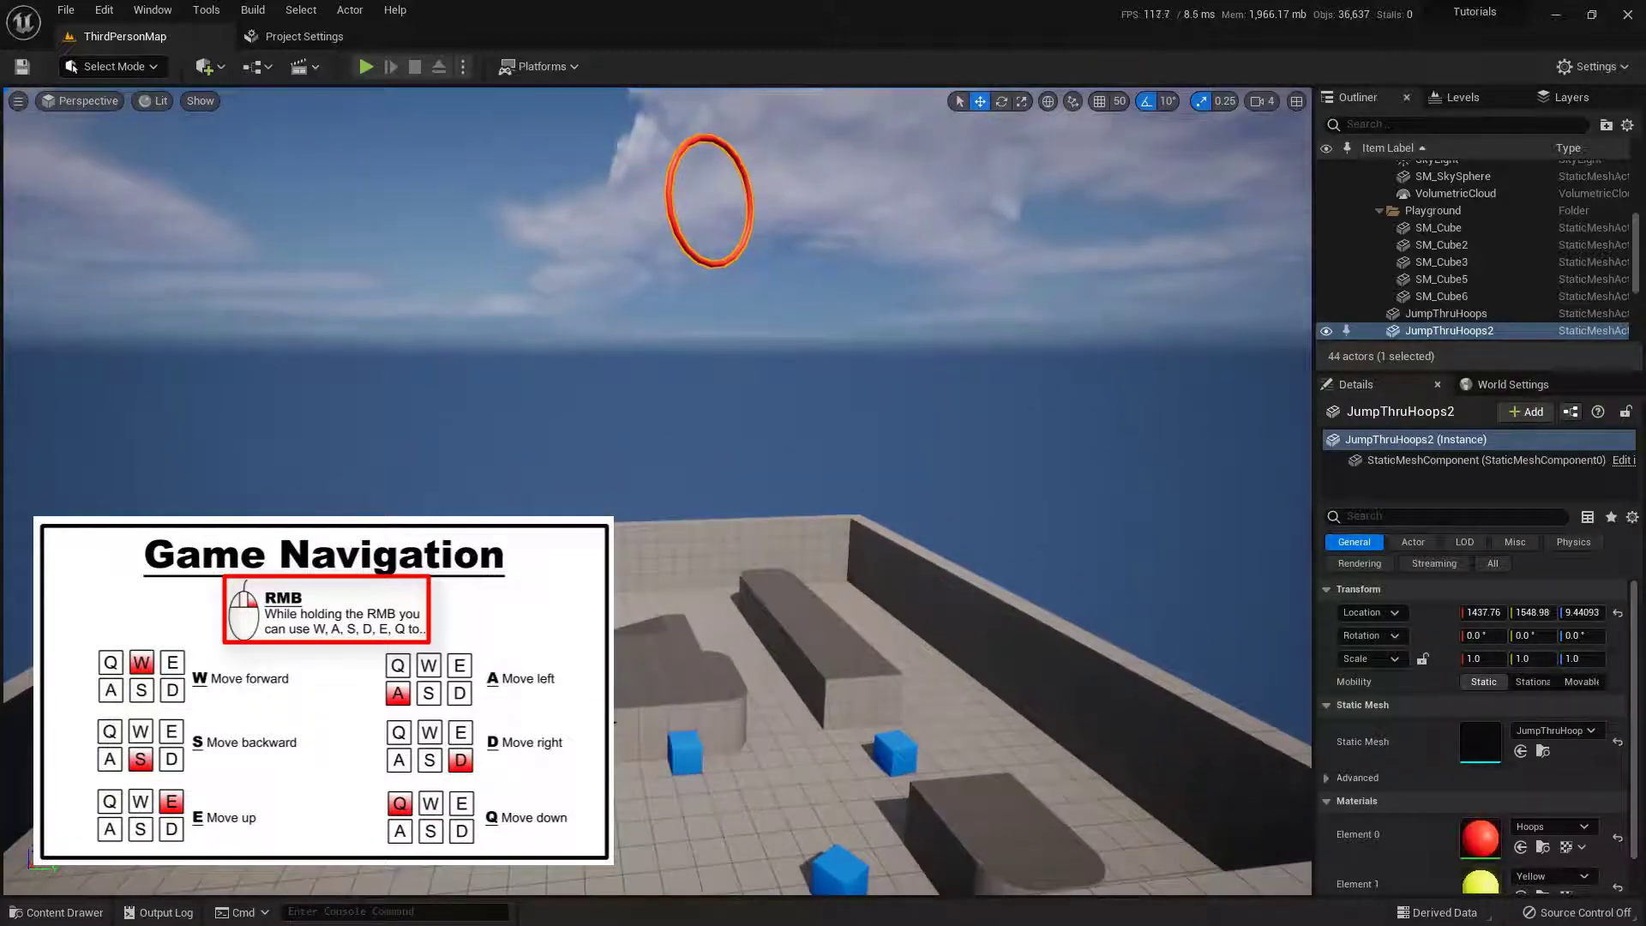
Fly the camera forward with game-style navigation, down into the arena and up to its dark wall.
right_drag(656, 490, 891, 540)
key(w)
right_drag(862, 463, 887, 482)
key(w)
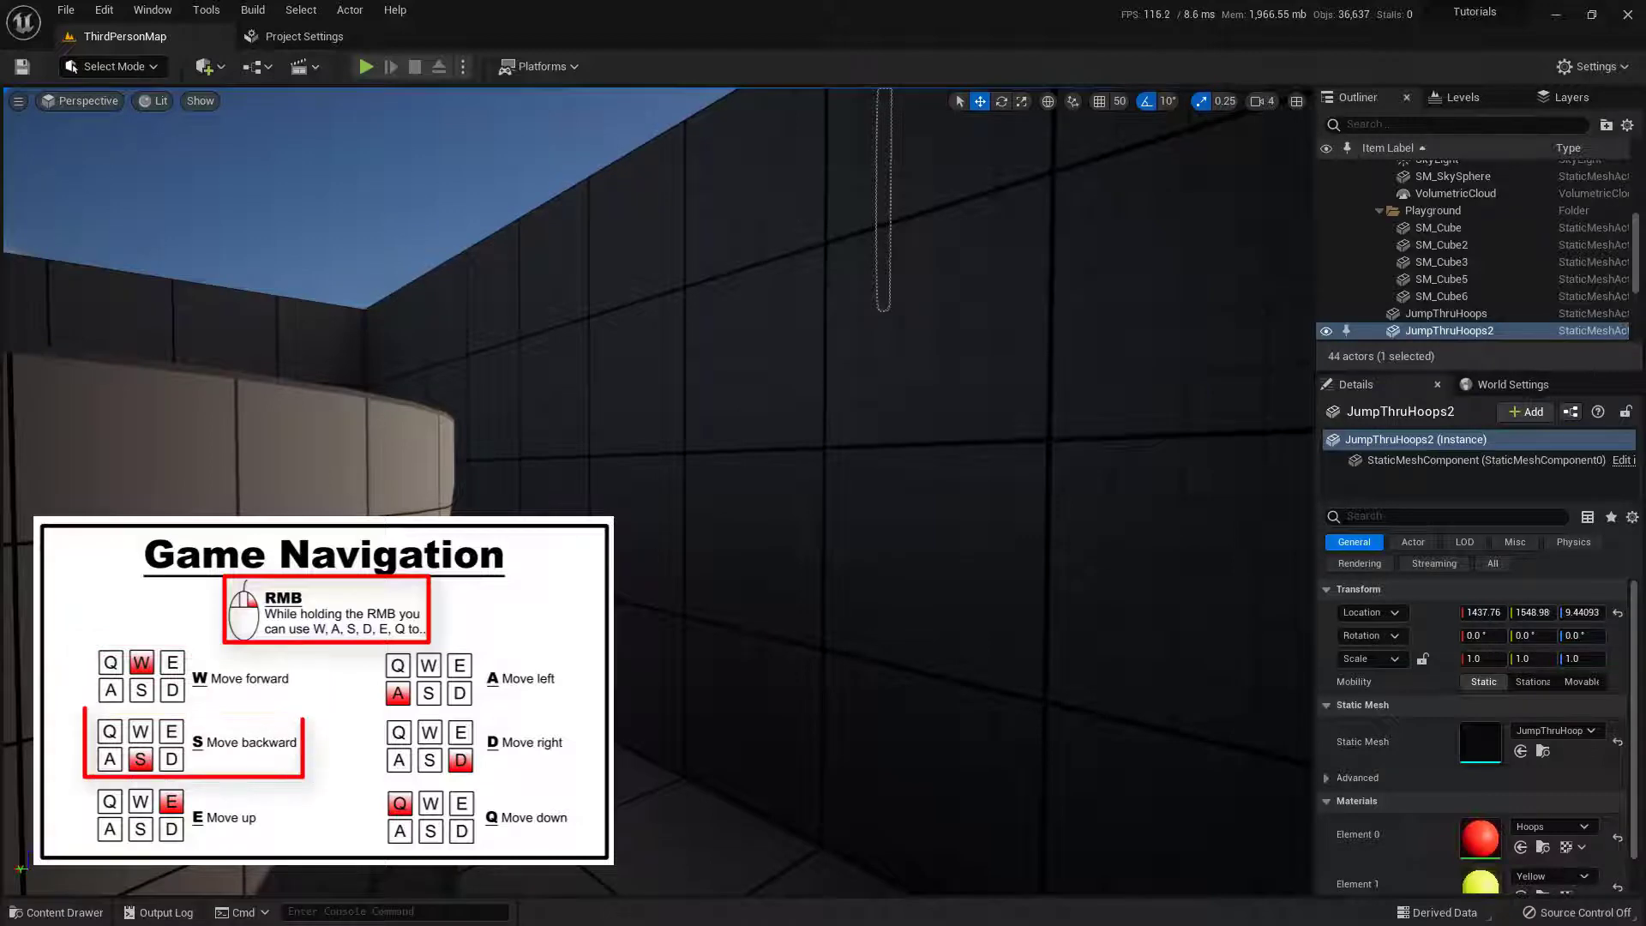
Fly the camera backward out of the arena until the platforms and the hoops above are in view.
key(s)
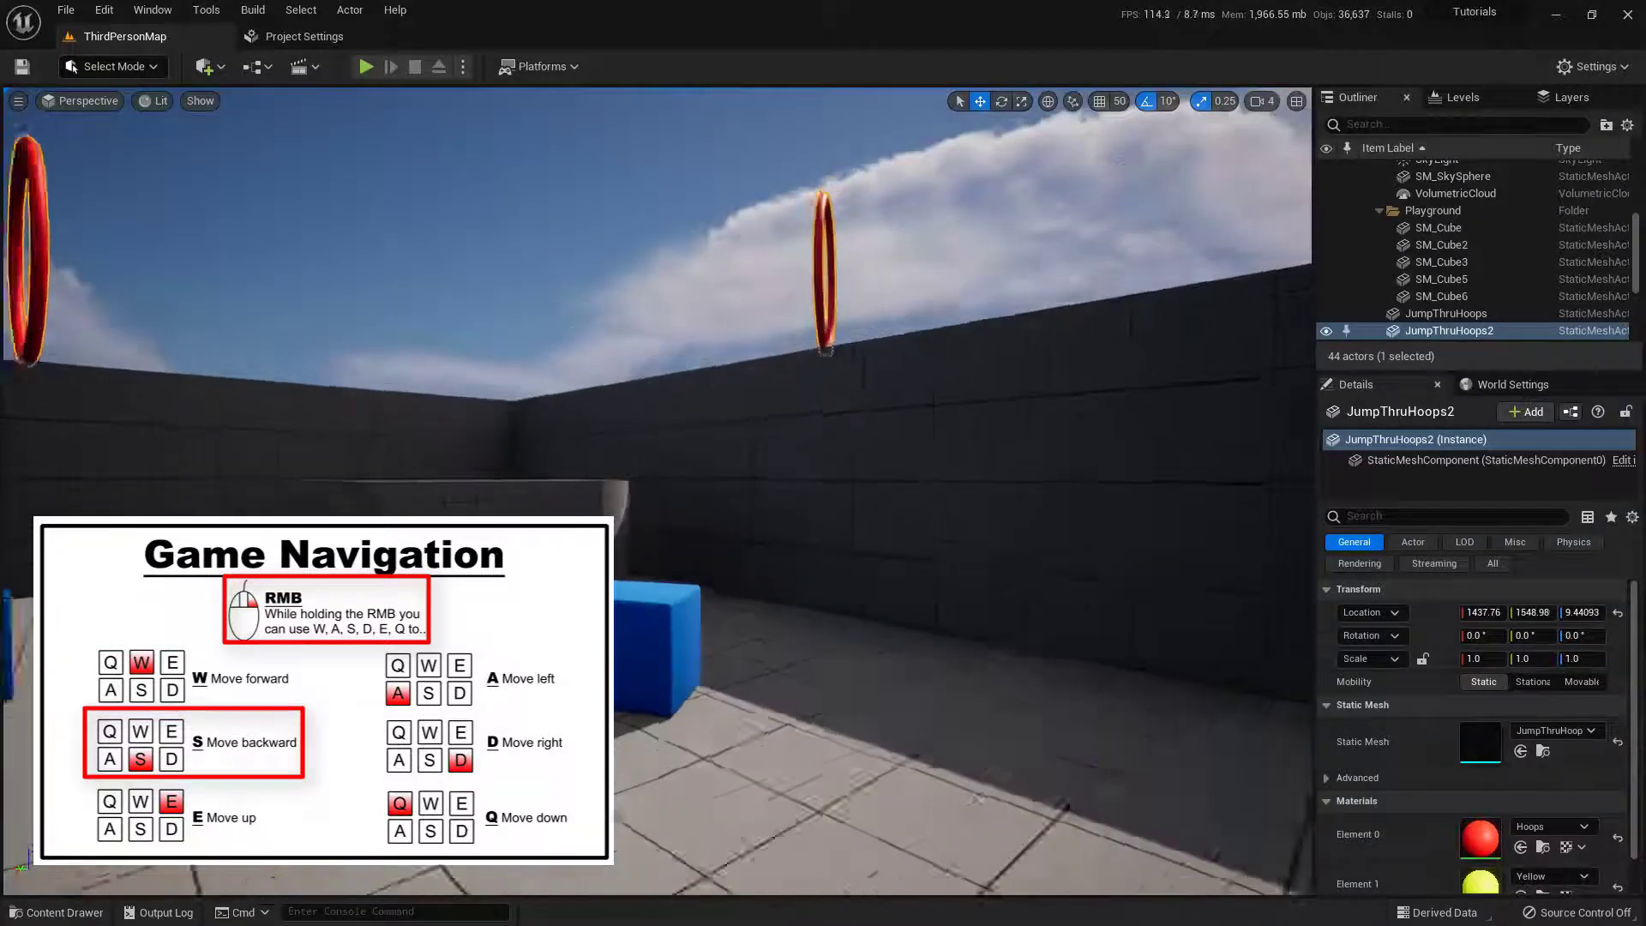
right_drag(657, 491, 343, 523)
key(s)
key(s)
right_drag(658, 490, 673, 541)
key(s)
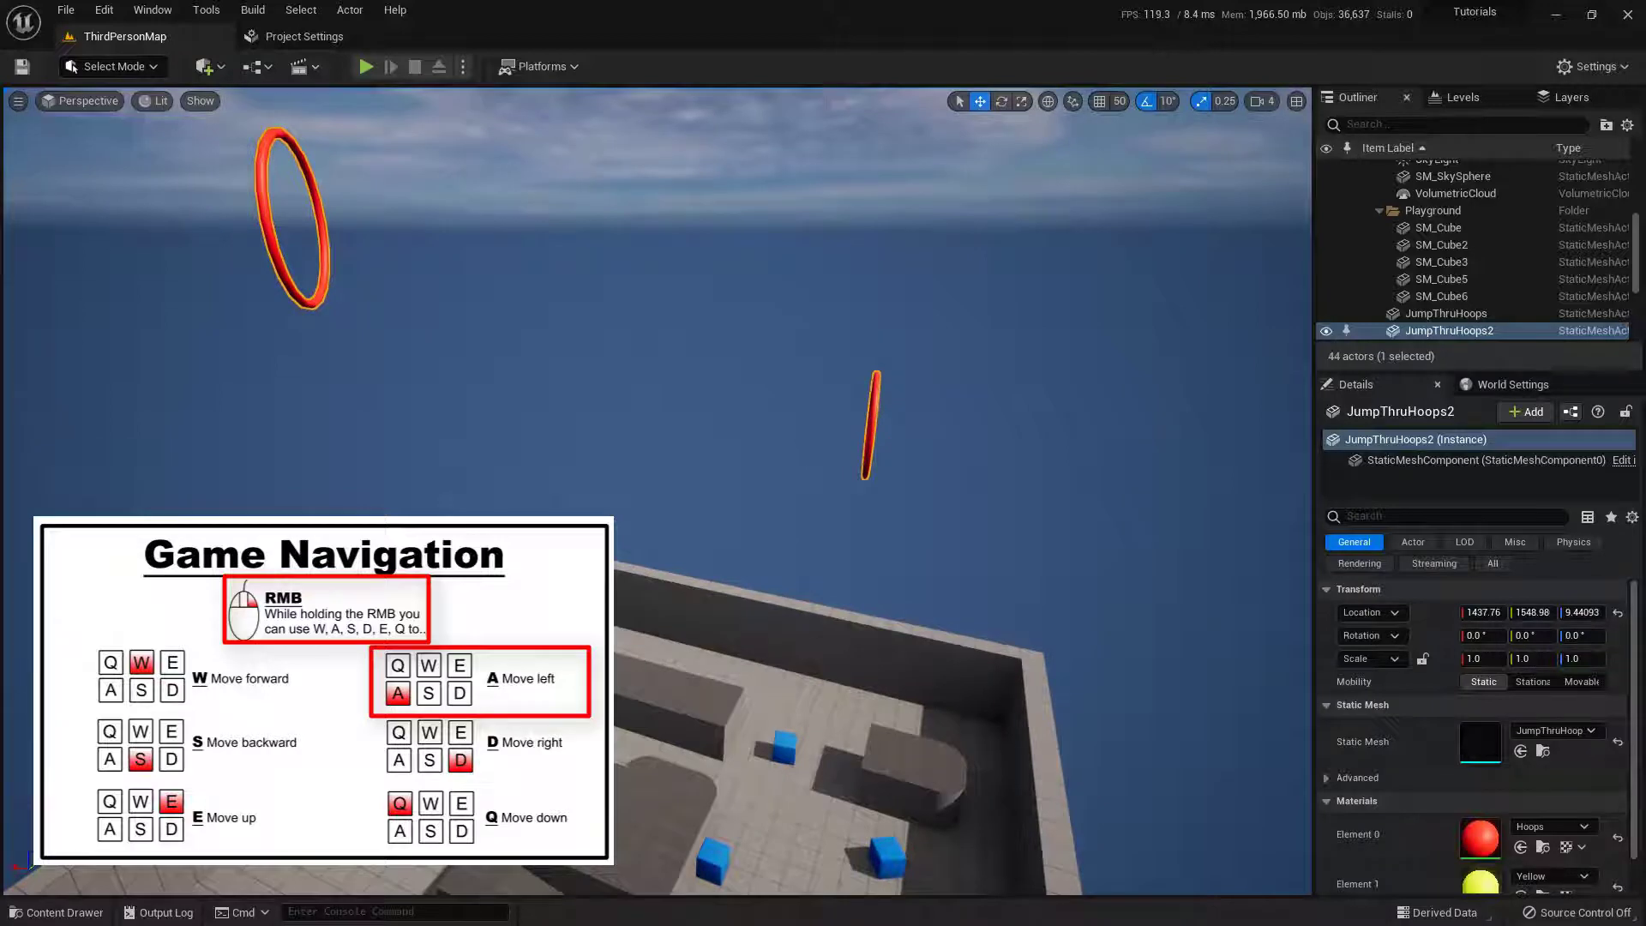
Strafe the camera left and right around the arena, and fly it forward to the large red hoop.
key(a)
right_drag(674, 541, 638, 528)
key(d)
key(w)
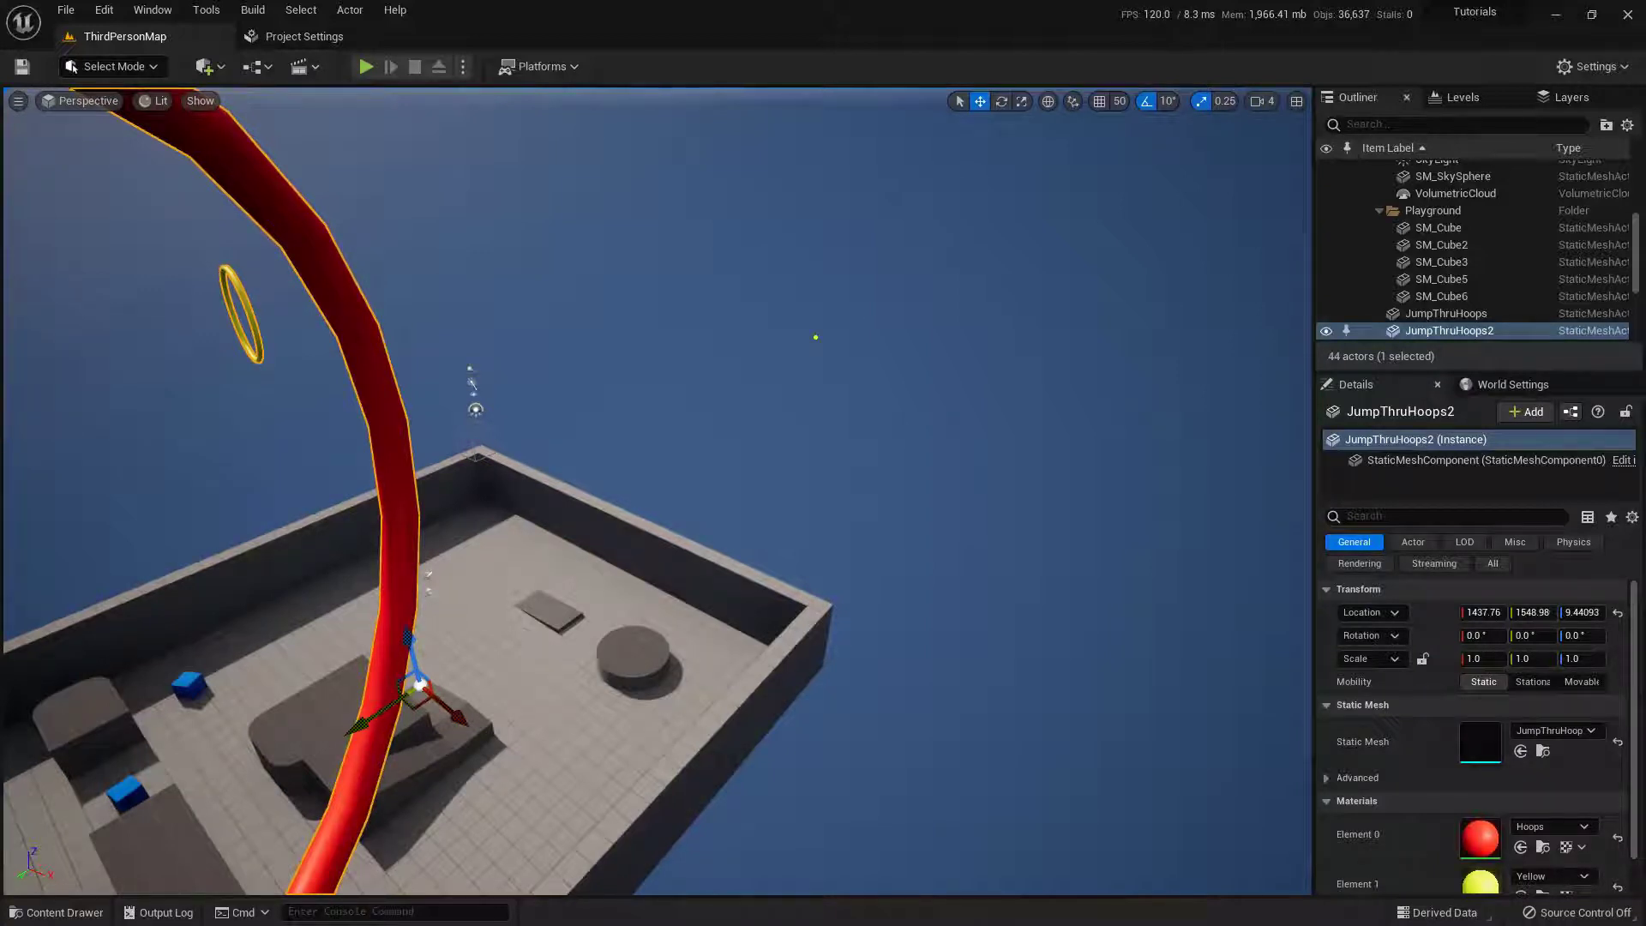
Try slower settings for the viewport's Camera Speed, ending with a speed of 7.
mouse_move(1274, 75)
mouse_down()
mouse_move(1255, 65)
mouse_move(1237, 112)
mouse_move(1286, 105)
mouse_move(1269, 73)
mouse_up()
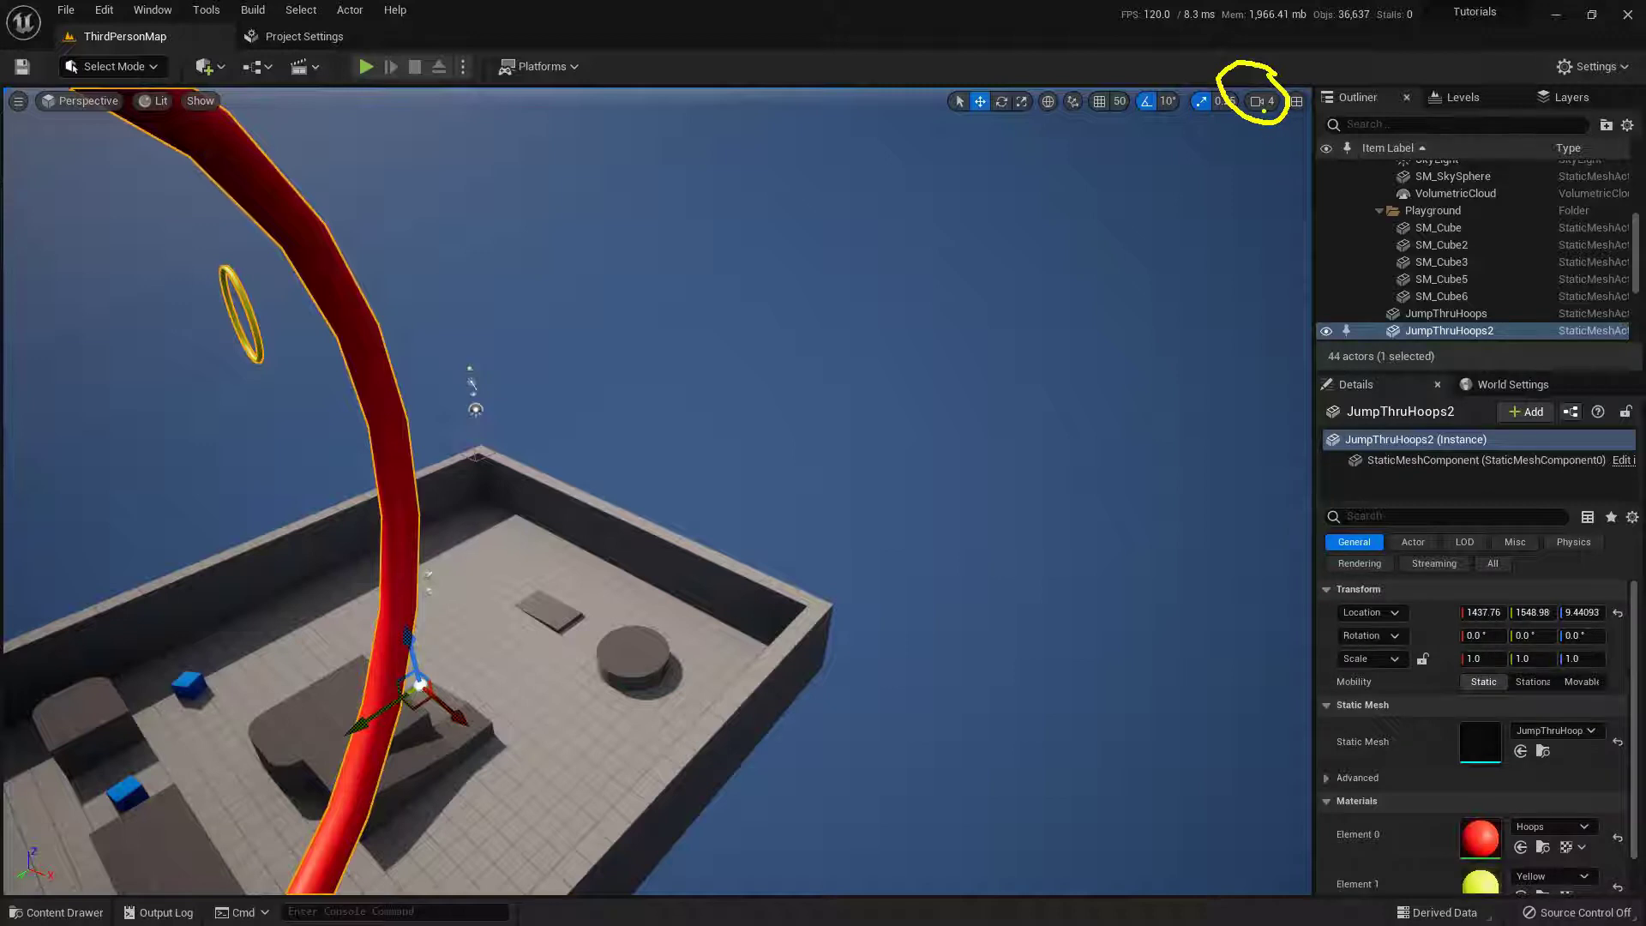
mouse_move(1257, 152)
mouse_down()
mouse_move(1288, 180)
mouse_move(1283, 202)
mouse_up()
key(Escape)
click(1265, 102)
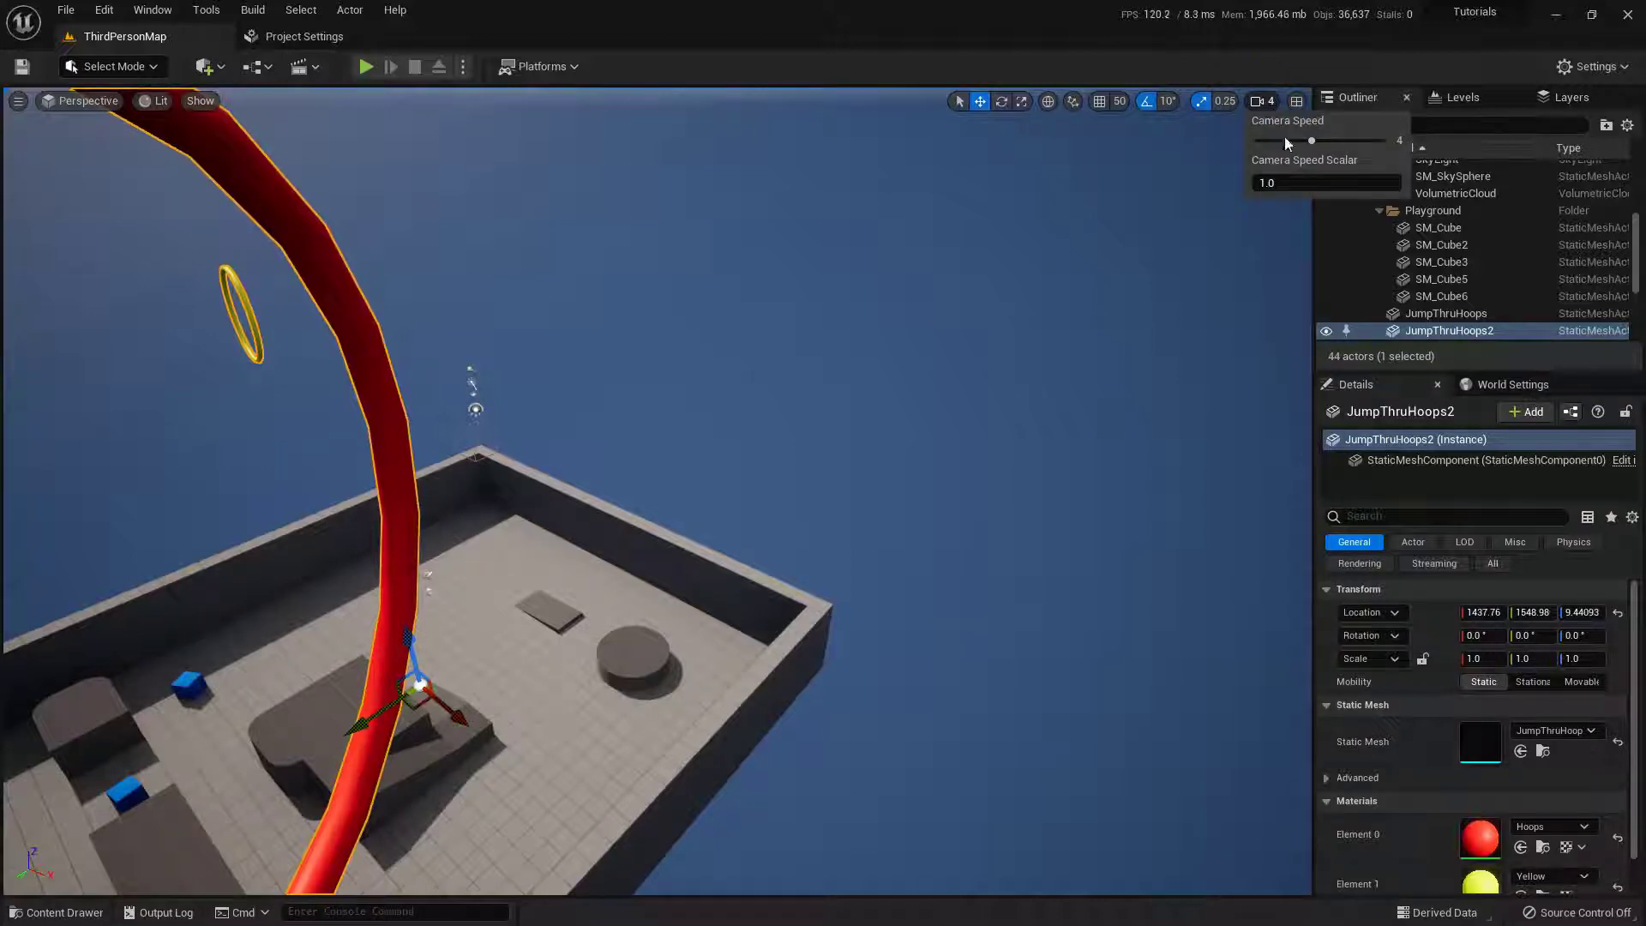
drag(1310, 142, 1265, 144)
mouse_move(1264, 143)
mouse_down()
mouse_move(1317, 140)
mouse_move(1290, 141)
mouse_up()
drag(1285, 142, 1367, 143)
Fly the camera up and away from the arena to view the whole ring of hoops around it.
right_drag(1083, 219, 1238, 283)
key(e)
right_drag(718, 597, 720, 591)
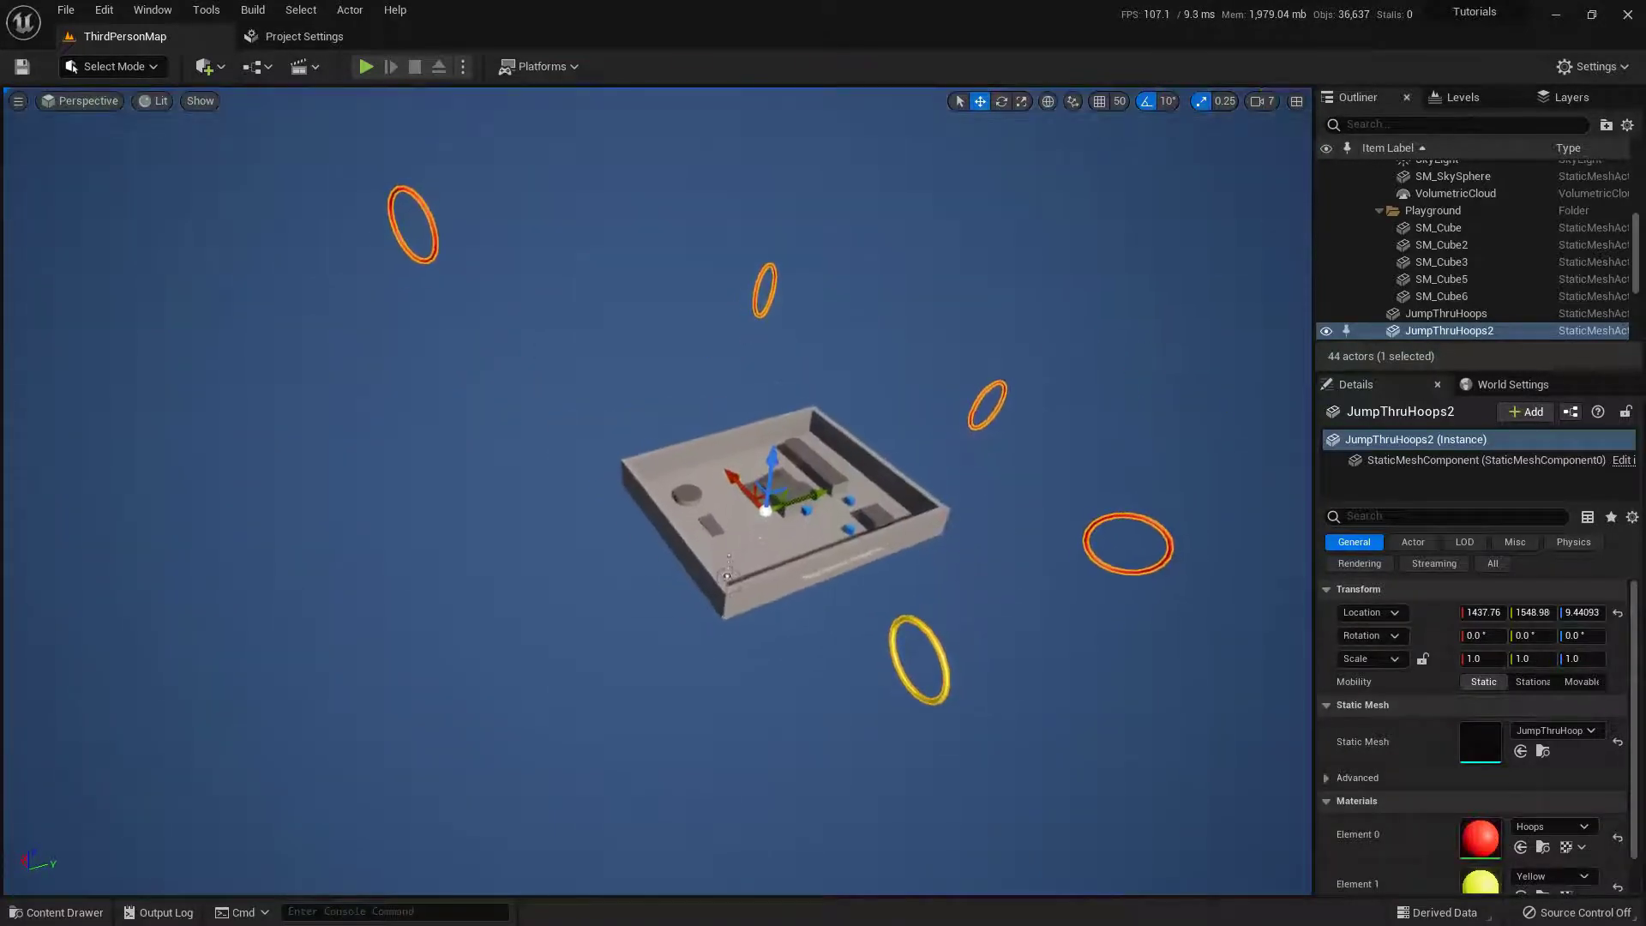
Set the viewport's Camera Speed to 3 and try it by moving the view.
click(1267, 100)
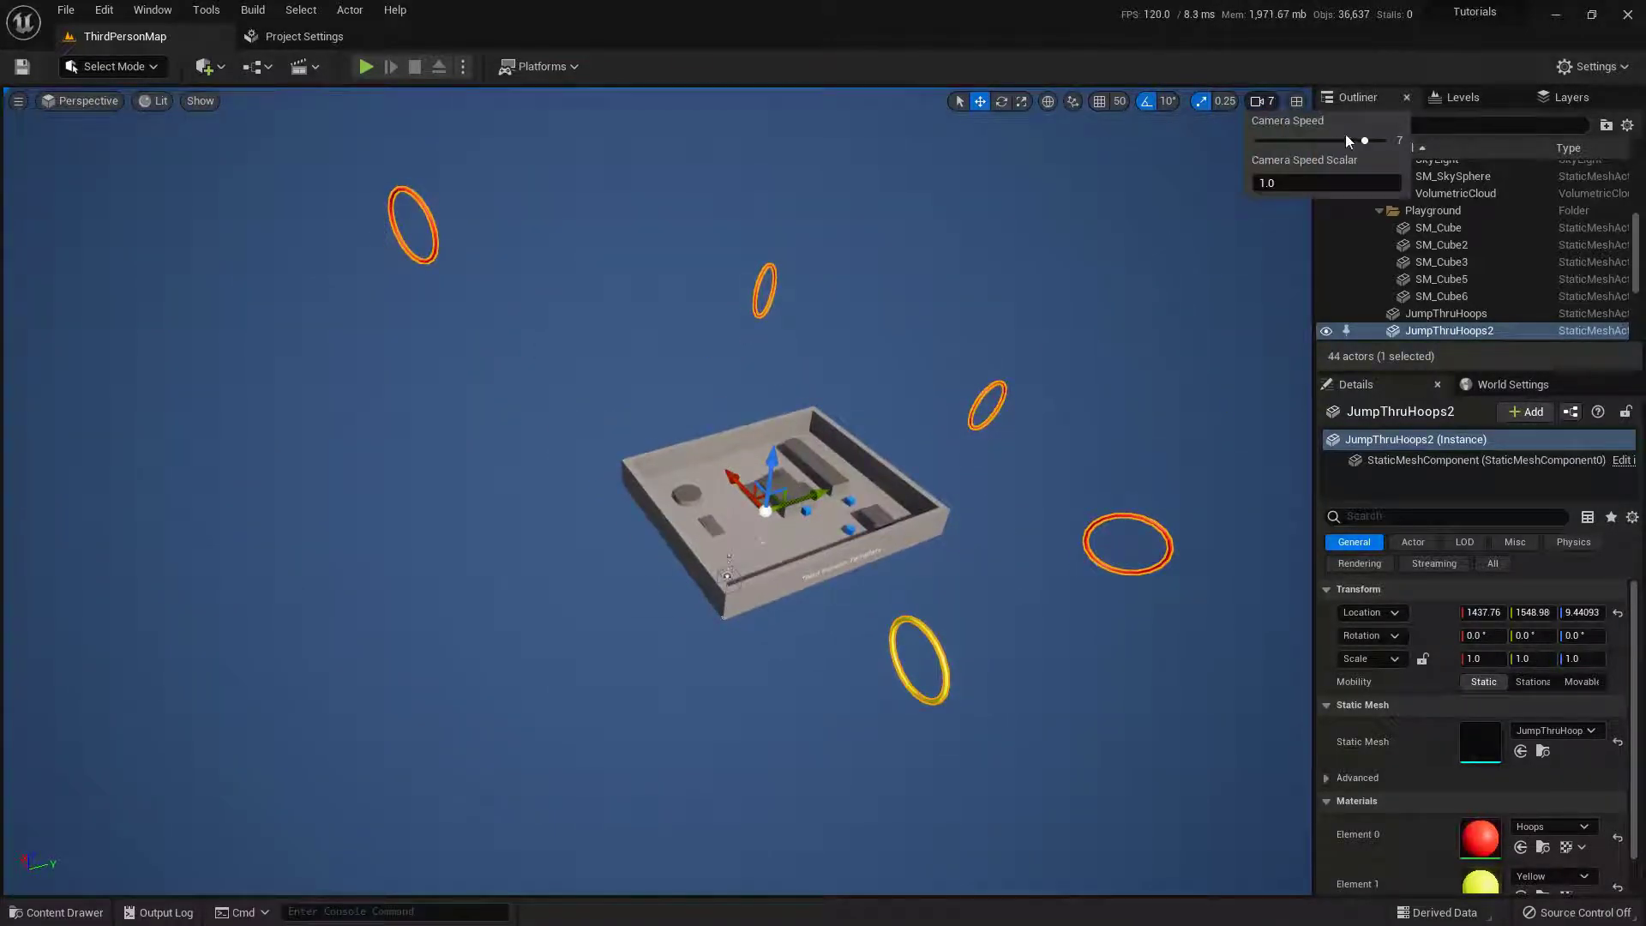
drag(1327, 139, 1293, 140)
right_drag(848, 480, 849, 499)
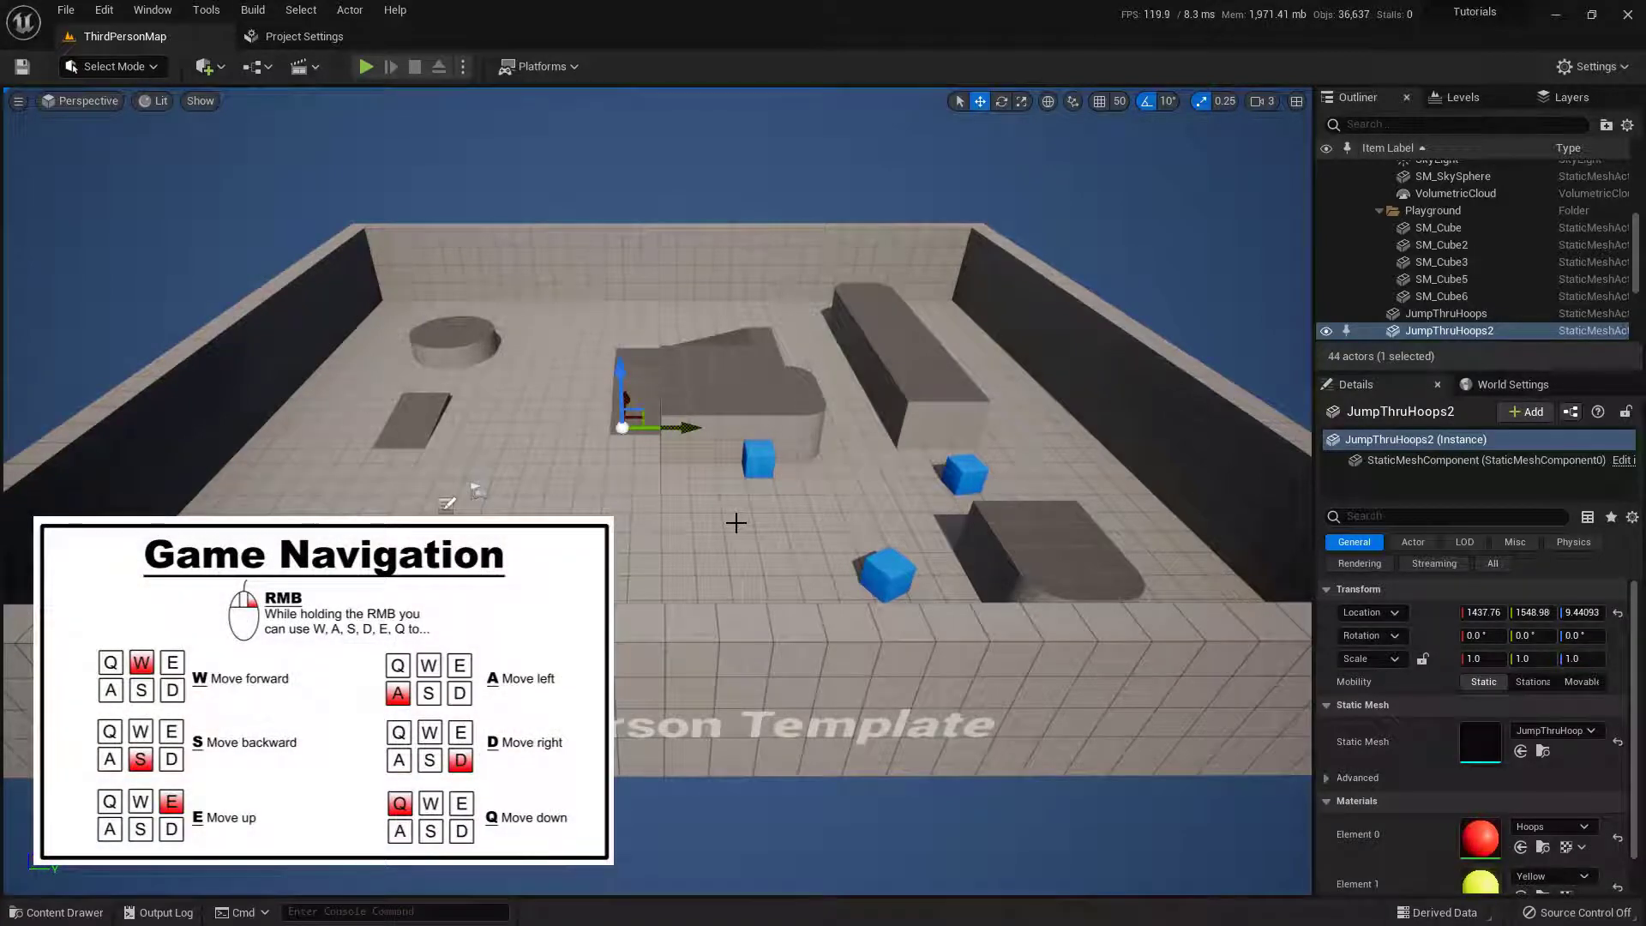
Look towards the hoop above the arena, and lower and raise the camera with game-style navigation.
right_drag(735, 522, 735, 446)
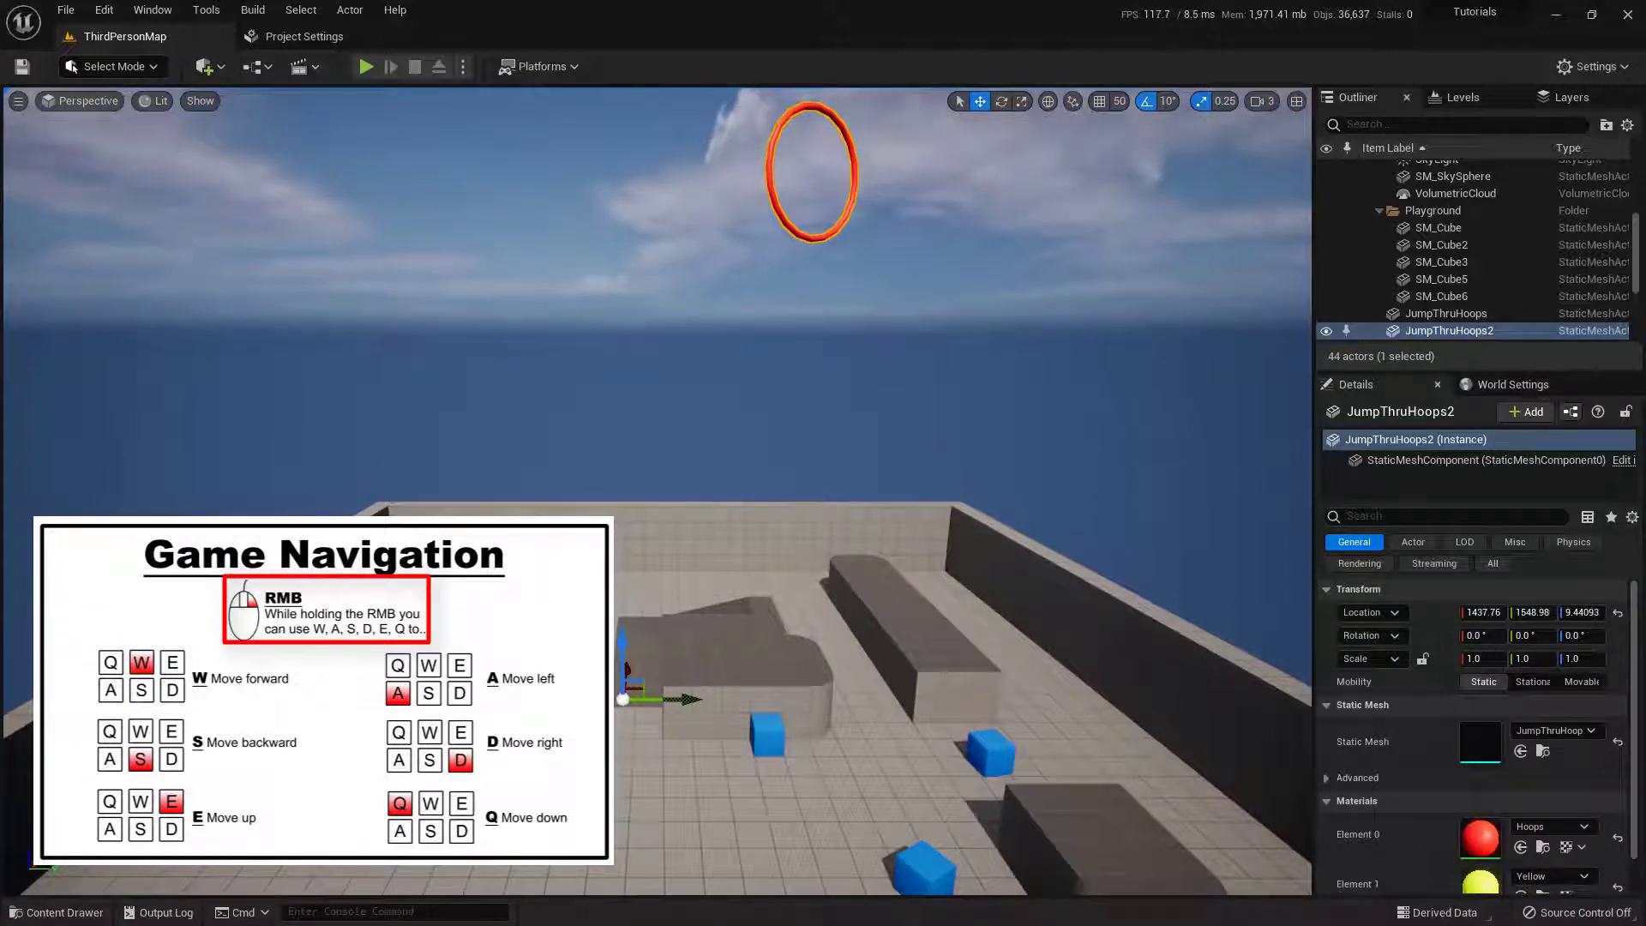
mouse_move(736, 446)
right_down()
mouse_move(696, 405)
mouse_move(727, 421)
right_up()
key(q)
key(q)
key(e)
right_drag(760, 524, 760, 525)
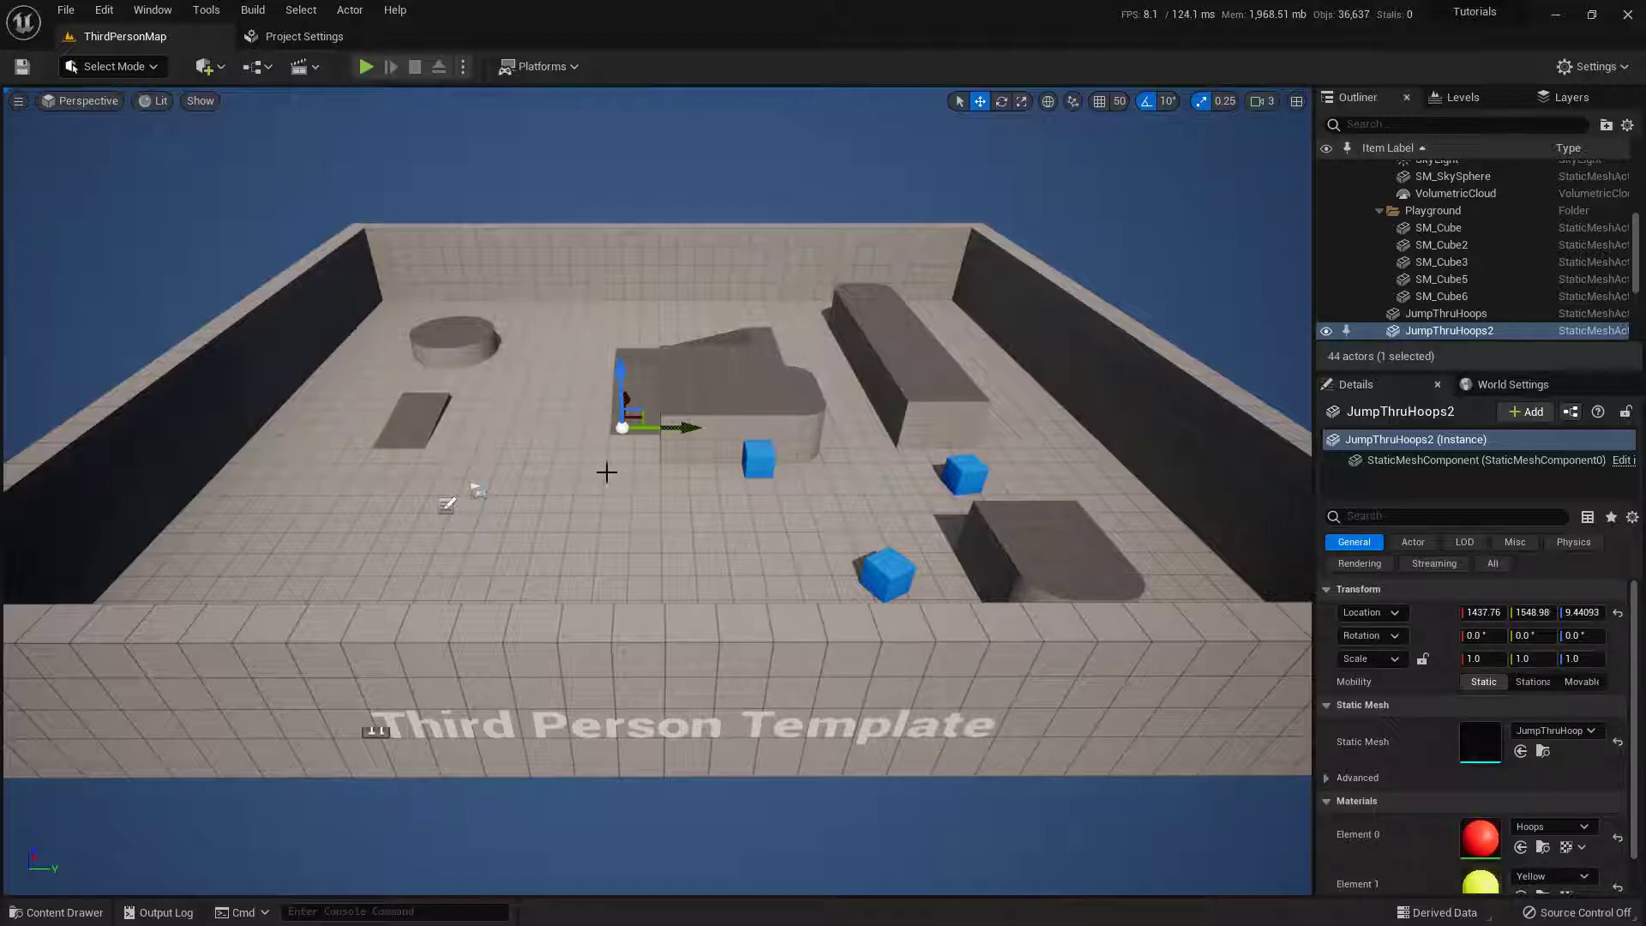
Select the nearest blue cube, the central ramp platform, the arena floor and the sky sphere one after another in the viewport.
click(745, 439)
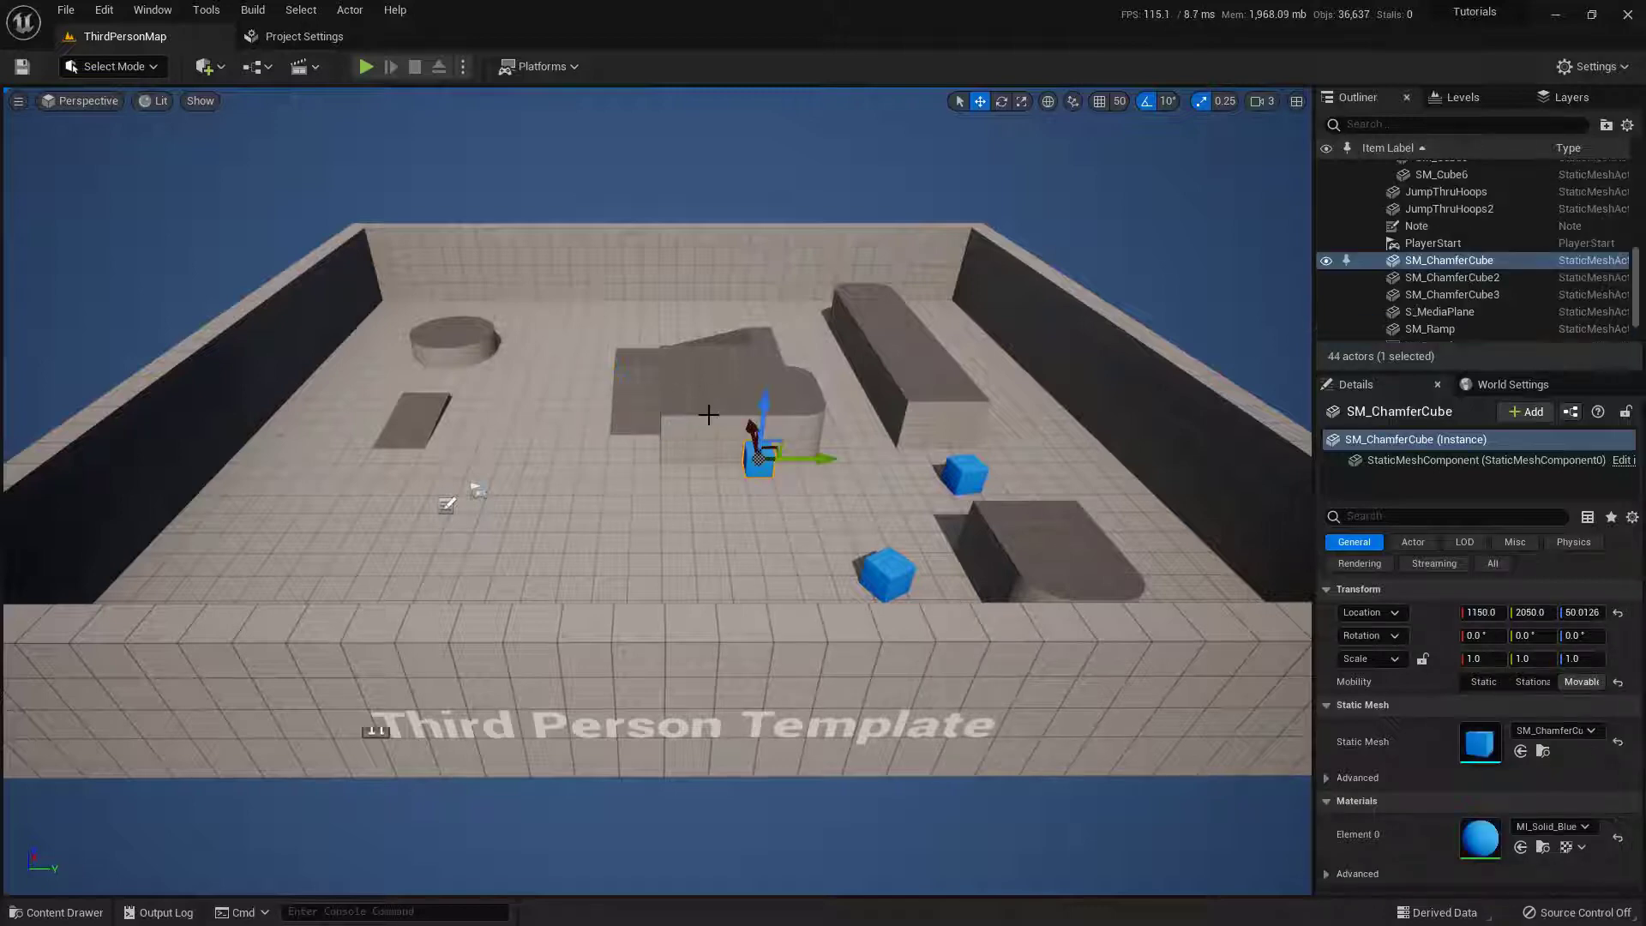
click(634, 377)
click(526, 397)
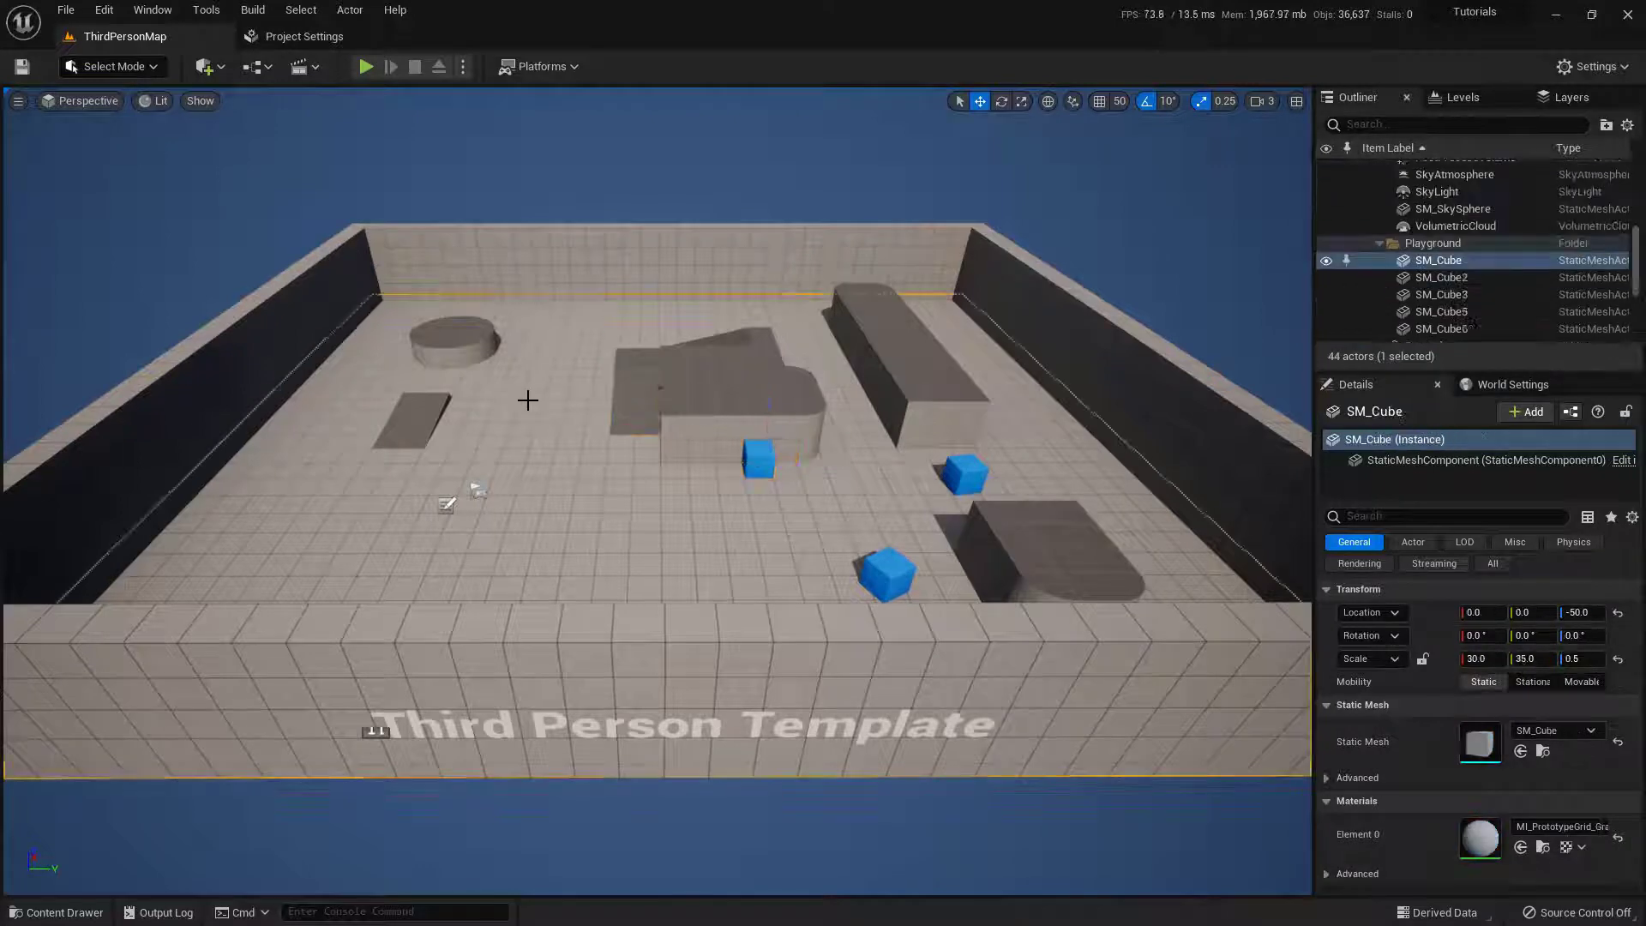
click(789, 166)
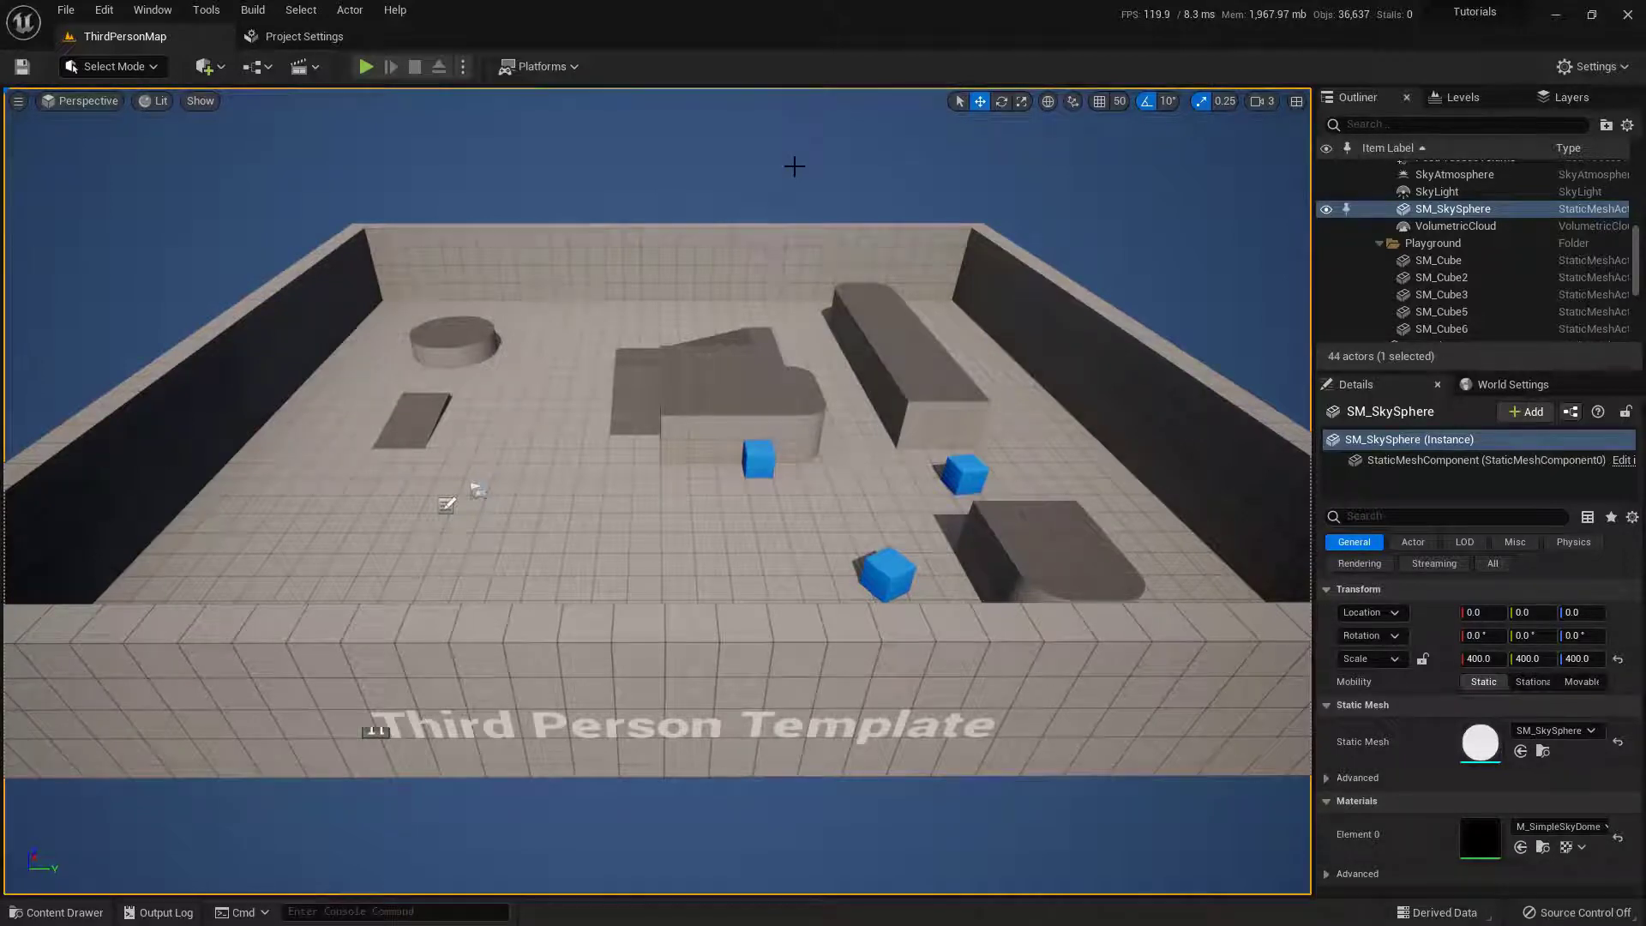
Clear the selection of SM_SkySphere so that no actor is selected.
mouse_move(1218, 214)
mouse_down()
mouse_move(1277, 200)
mouse_move(1265, 227)
mouse_up()
mouse_move(1480, 174)
mouse_down()
mouse_move(1313, 212)
mouse_move(1384, 180)
mouse_up()
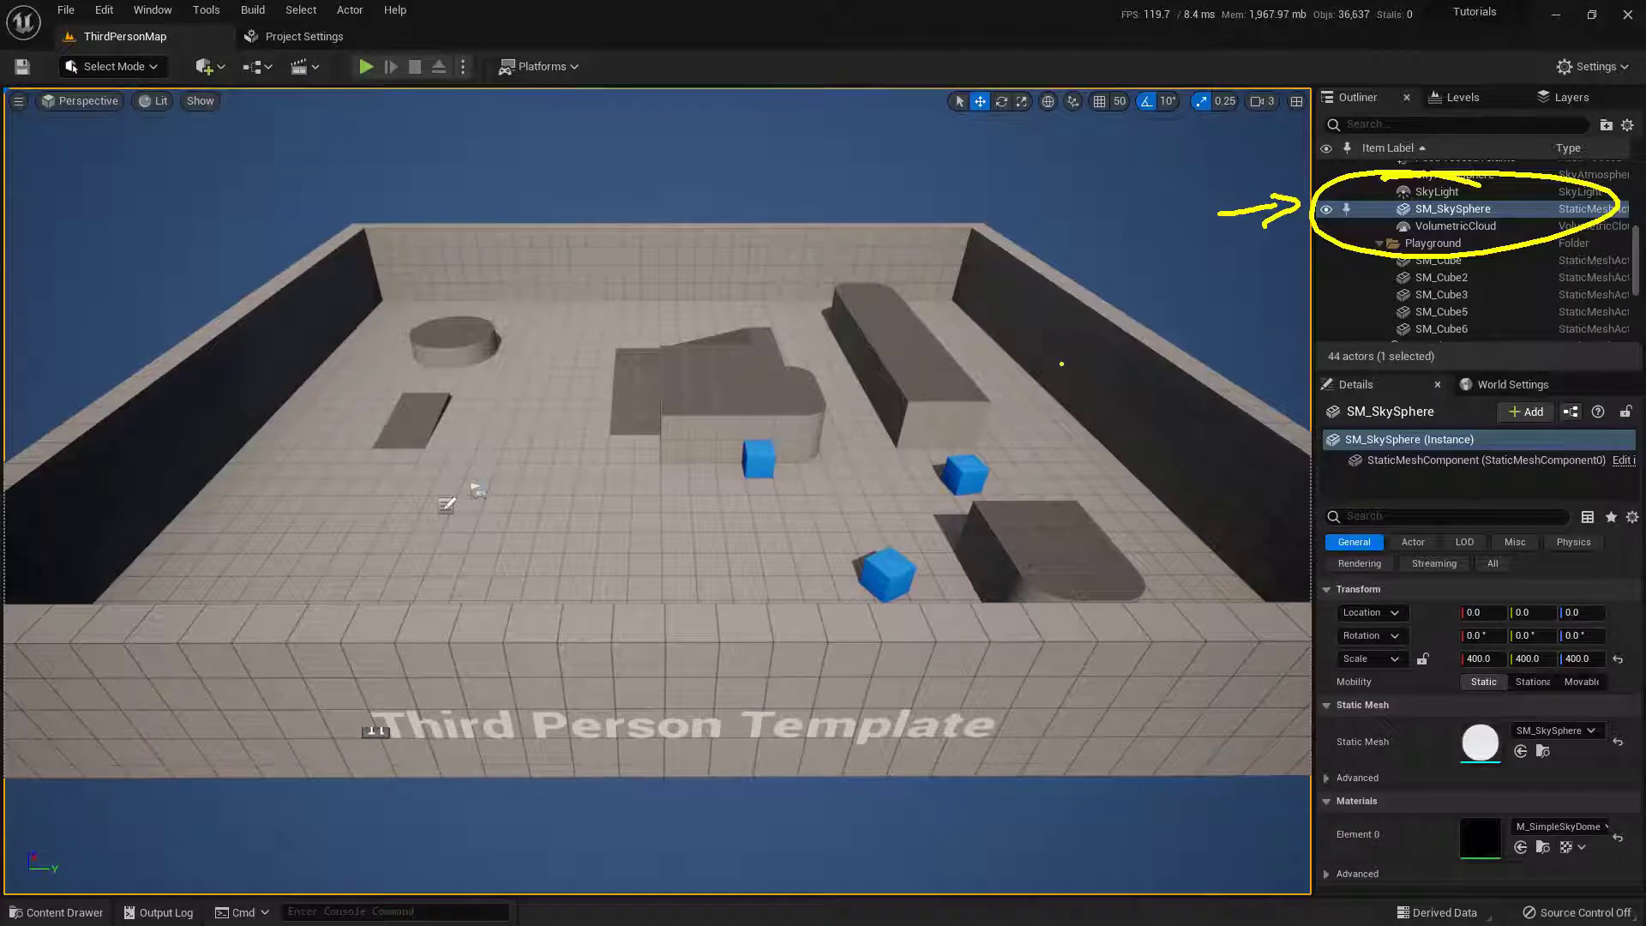
key(Escape)
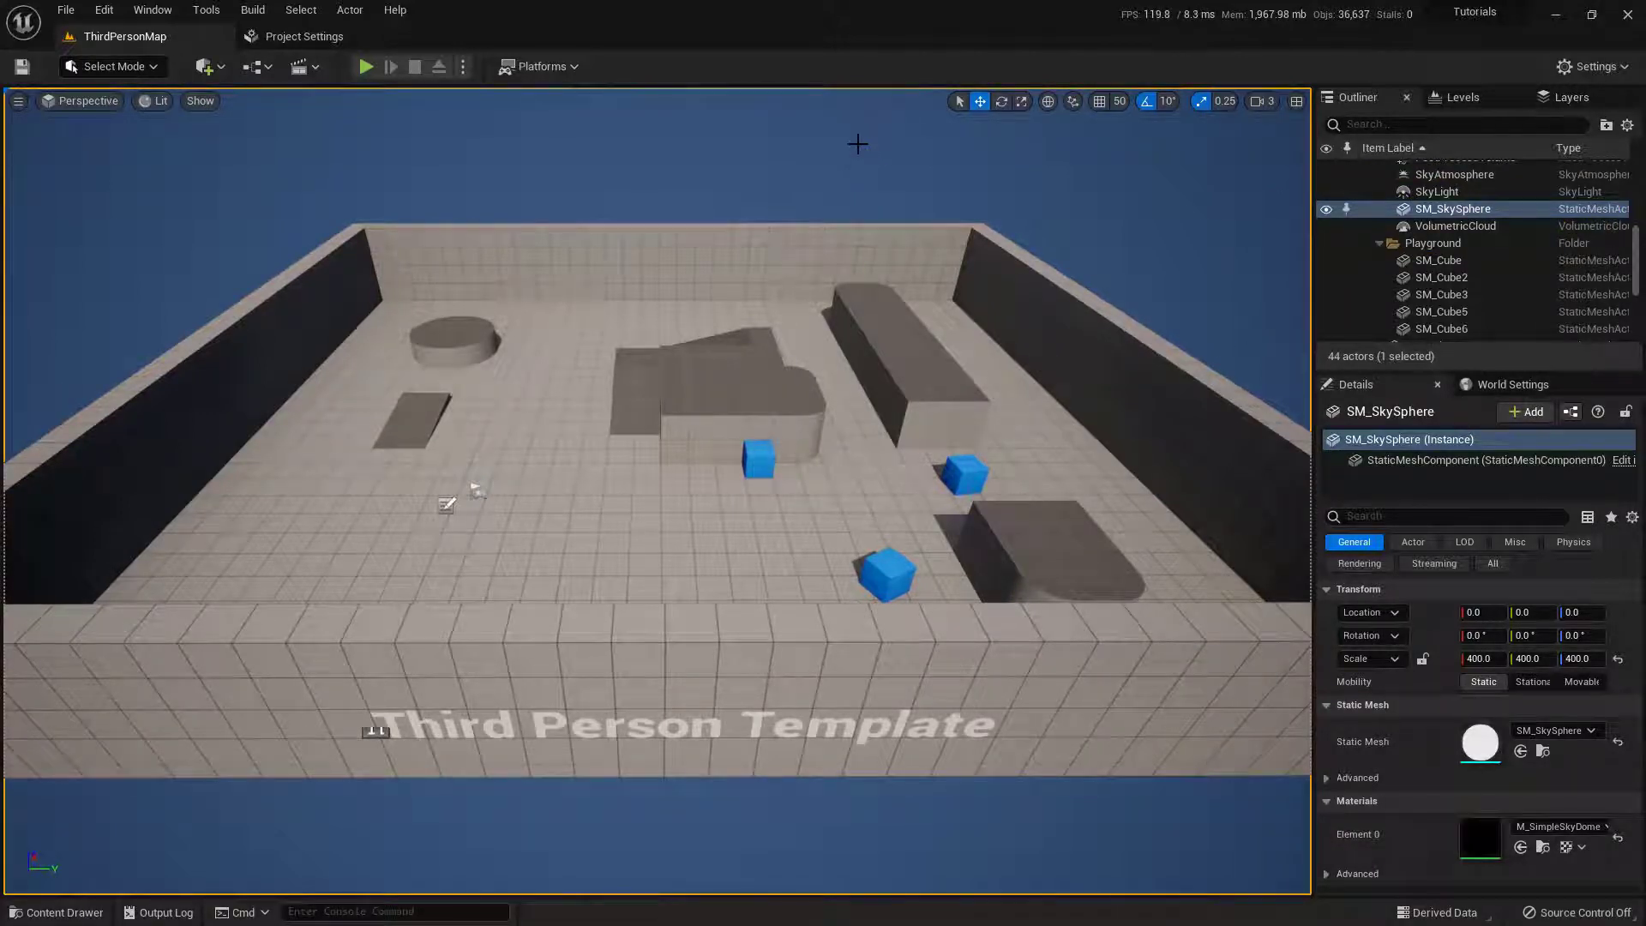
key(Escape)
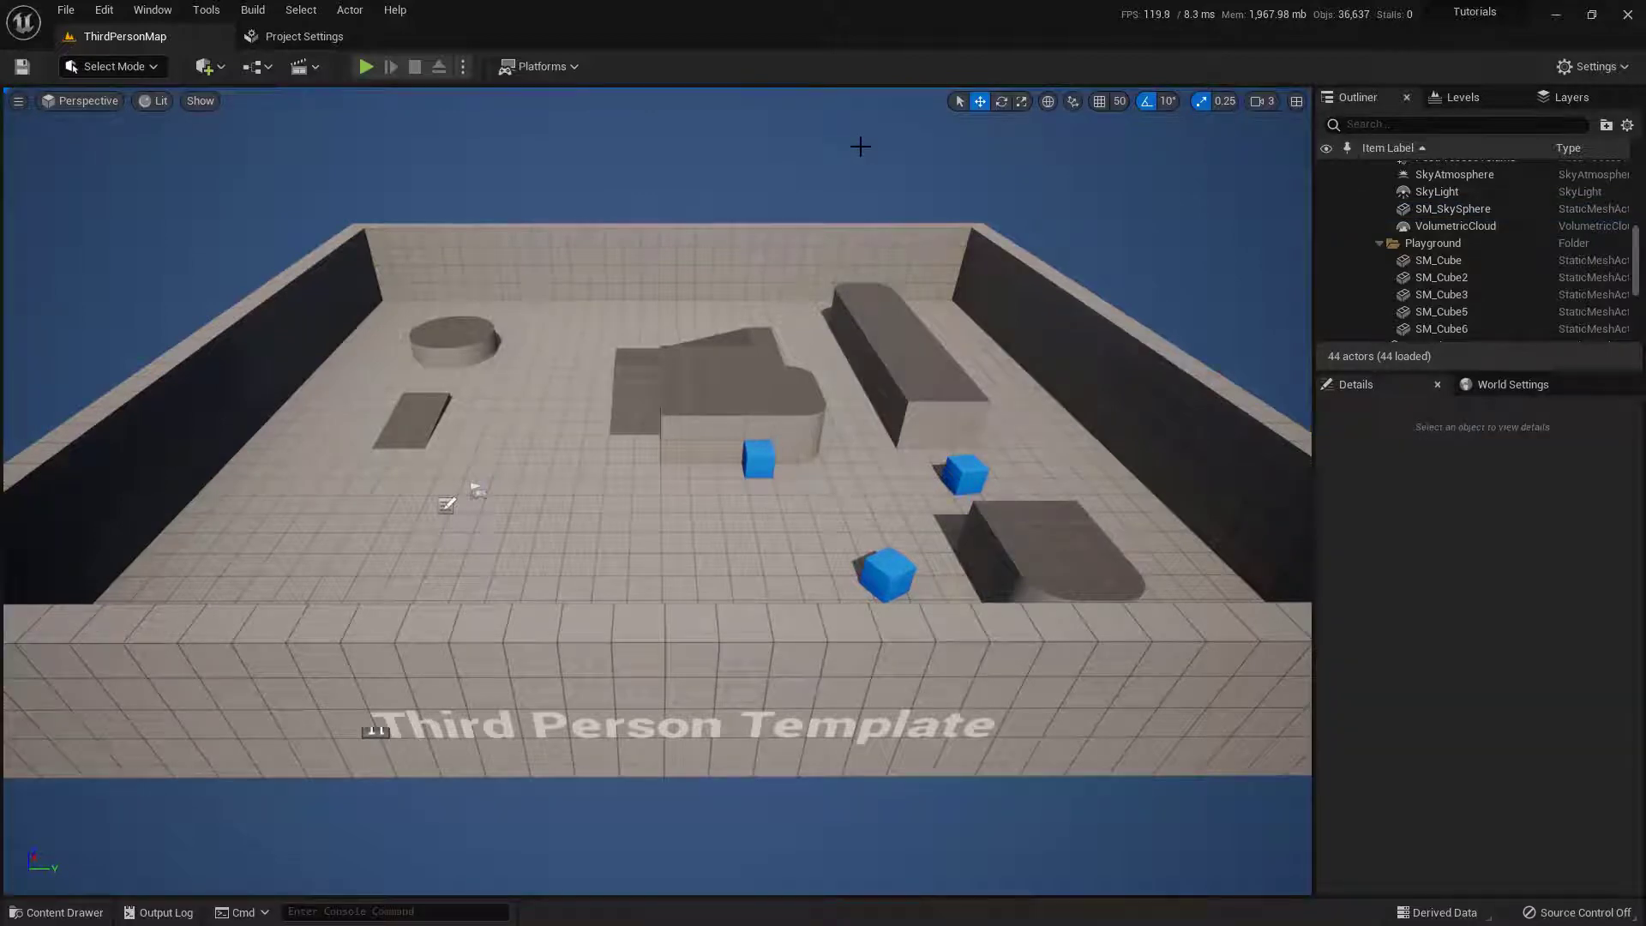
mouse_move(1480, 167)
mouse_down()
mouse_move(1517, 233)
mouse_move(1455, 180)
mouse_up()
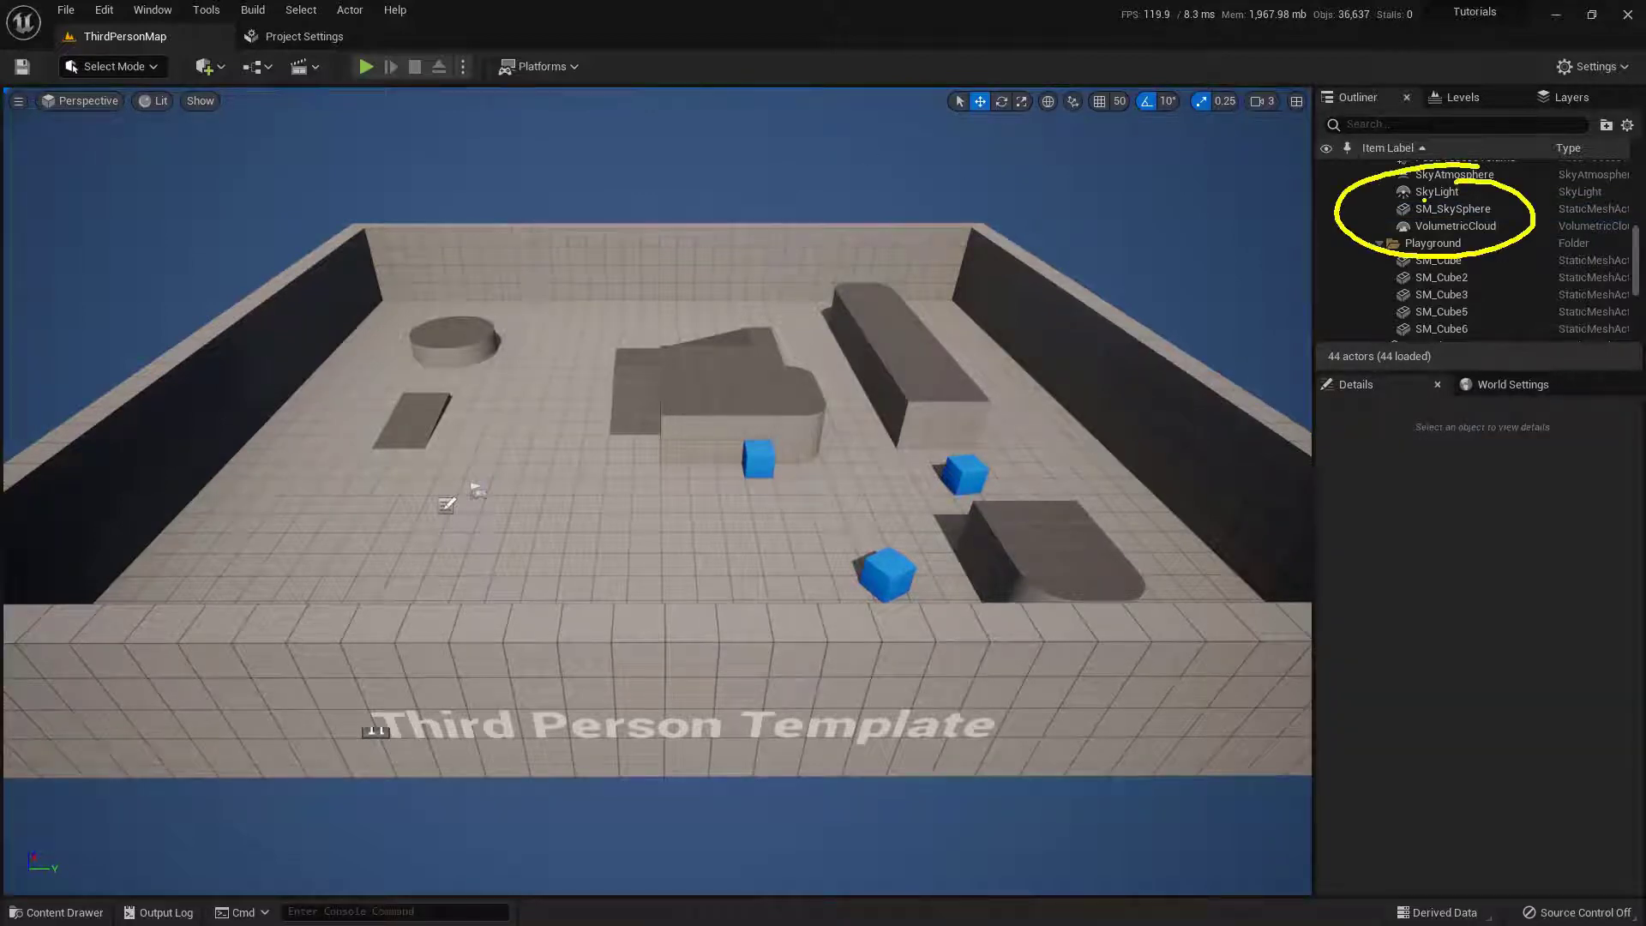
key(Escape)
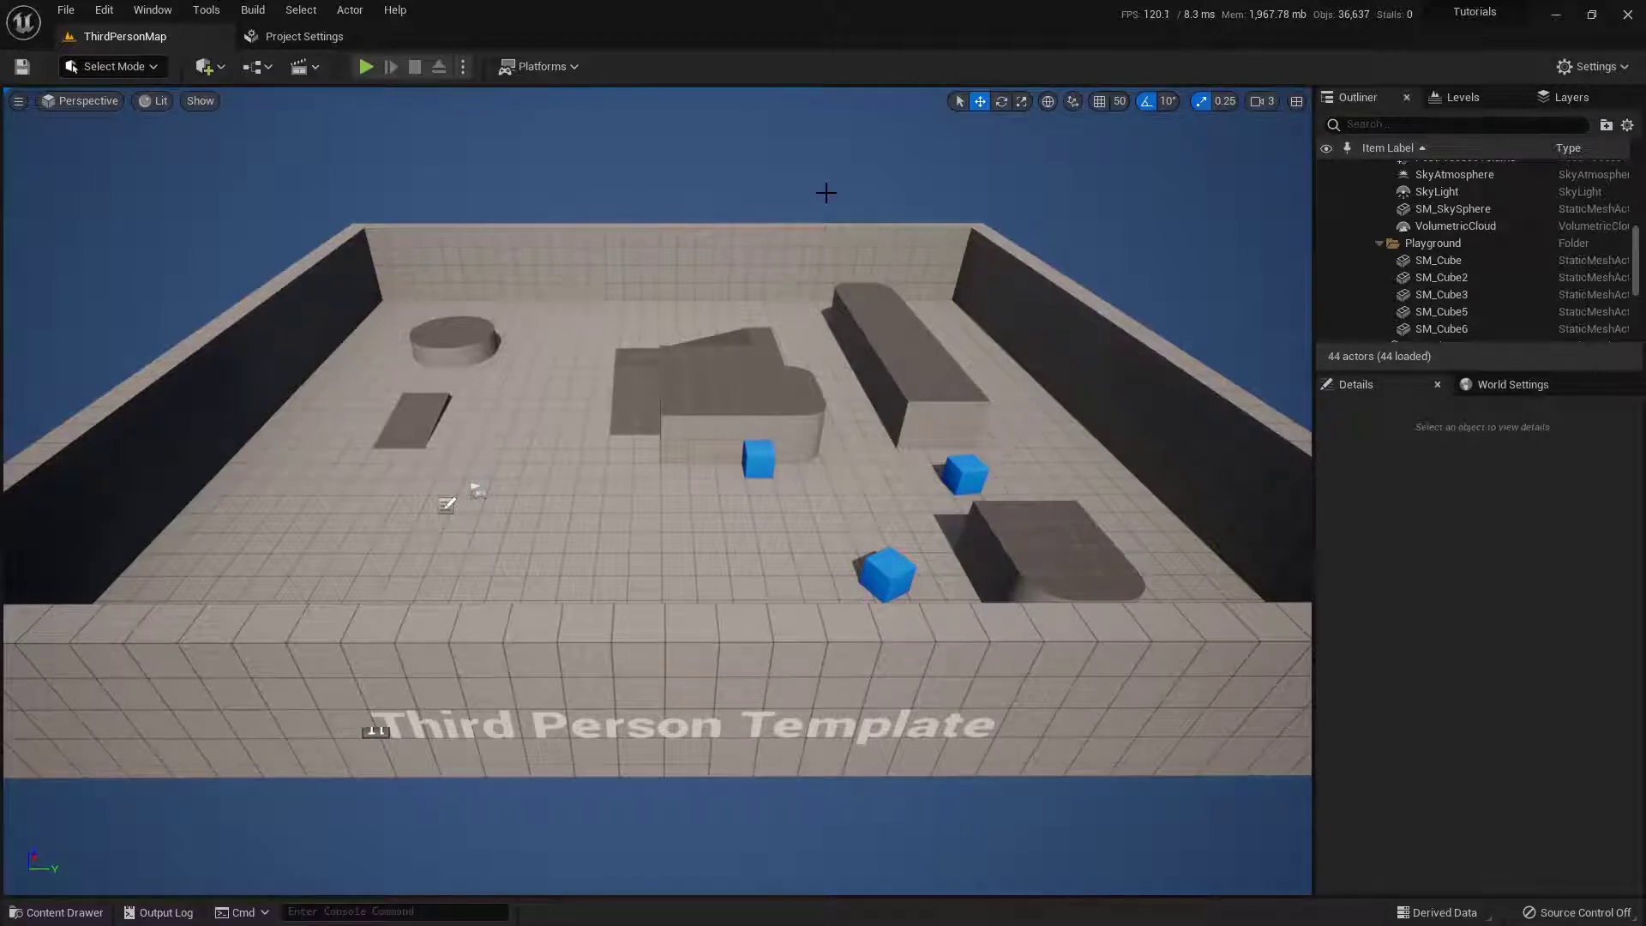
Select SM_SkySphere through the blue background behind the arena and frame it in the viewport.
click(802, 174)
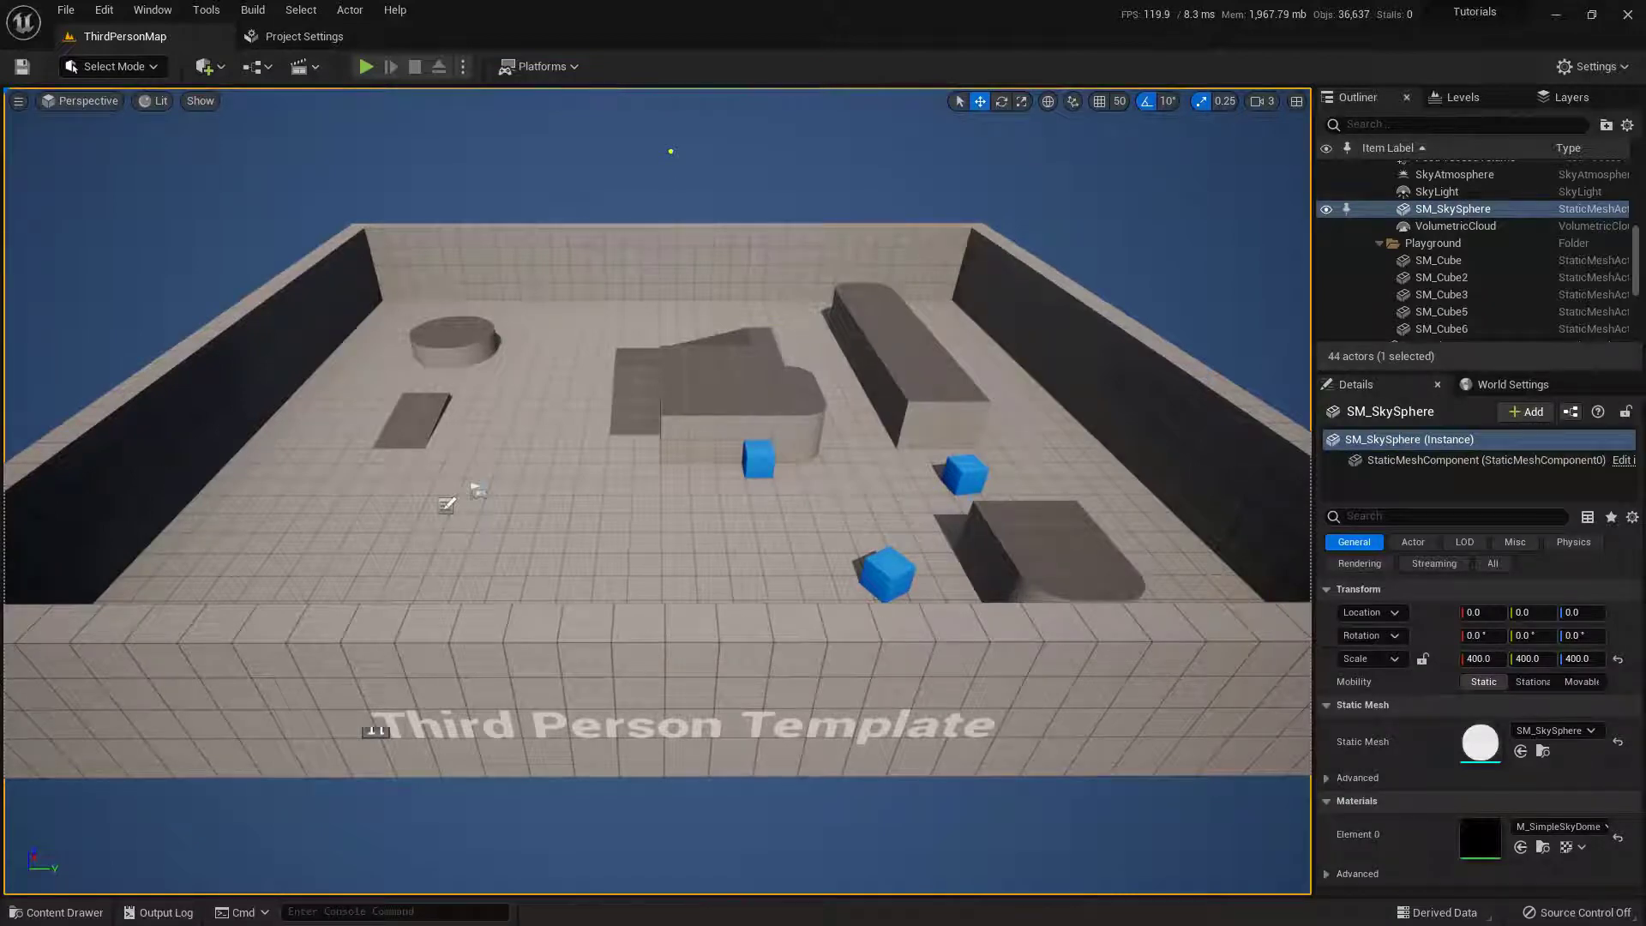
mouse_move(666, 134)
mouse_down()
mouse_move(672, 188)
mouse_move(731, 124)
mouse_move(700, 151)
mouse_move(746, 179)
mouse_up()
click(751, 166)
drag(757, 149, 761, 171)
mouse_move(771, 160)
mouse_down()
mouse_move(828, 169)
mouse_move(840, 132)
mouse_up()
click(826, 143)
drag(828, 164, 854, 160)
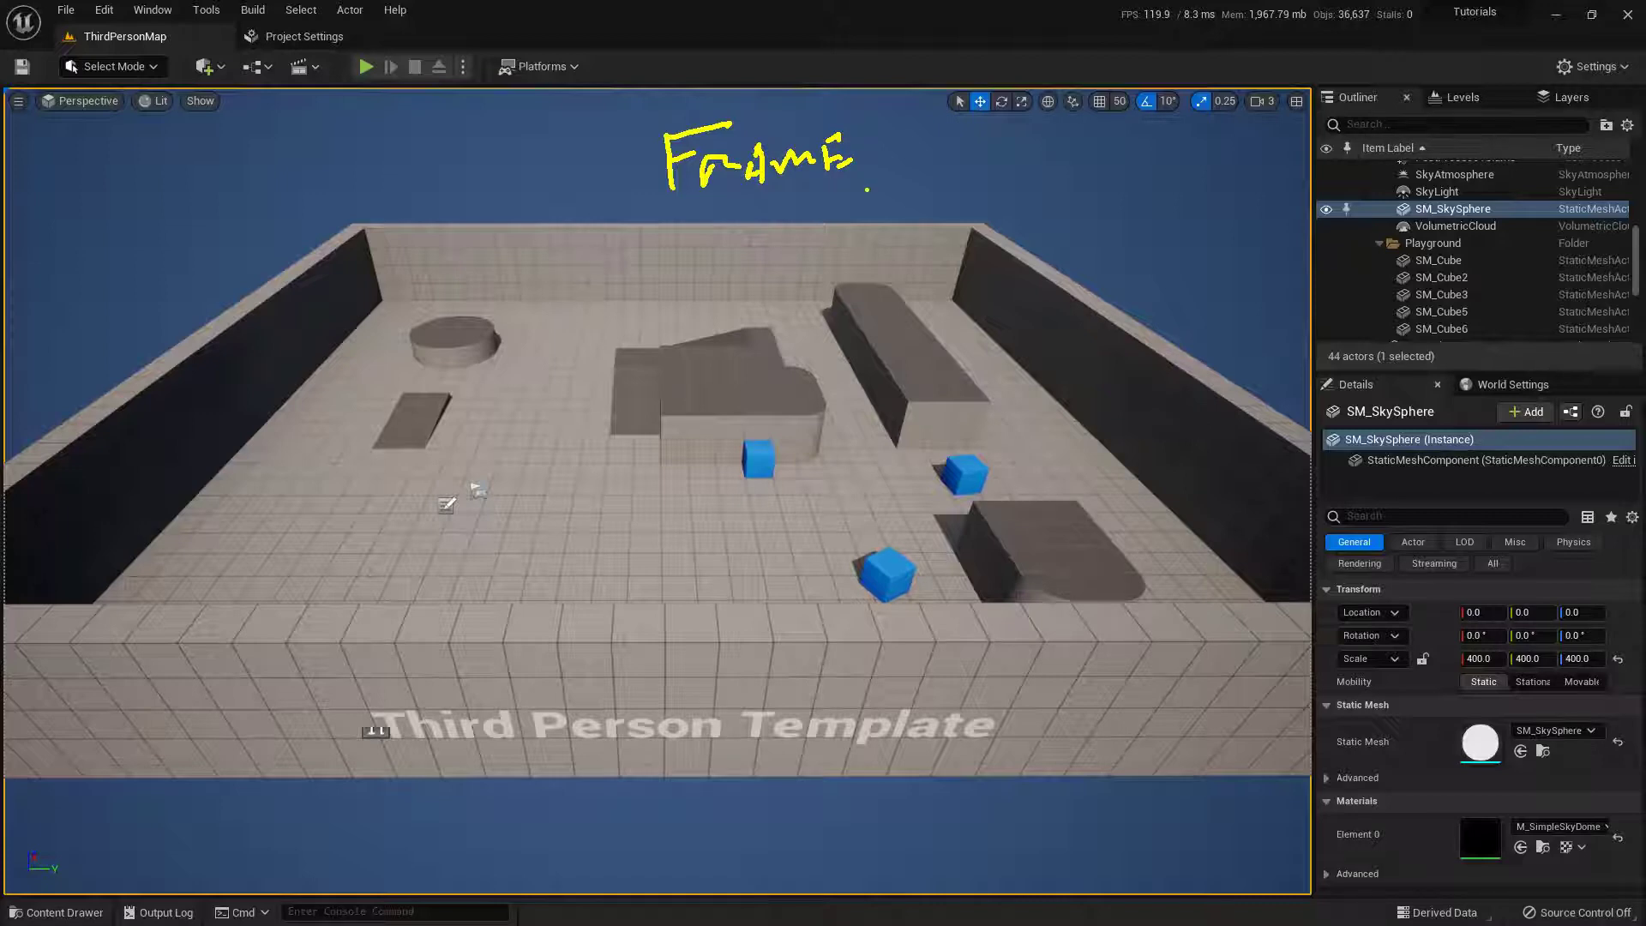
drag(646, 203, 829, 182)
mouse_move(656, 286)
mouse_down()
mouse_move(657, 358)
mouse_move(699, 287)
mouse_move(711, 311)
mouse_up()
key(Escape)
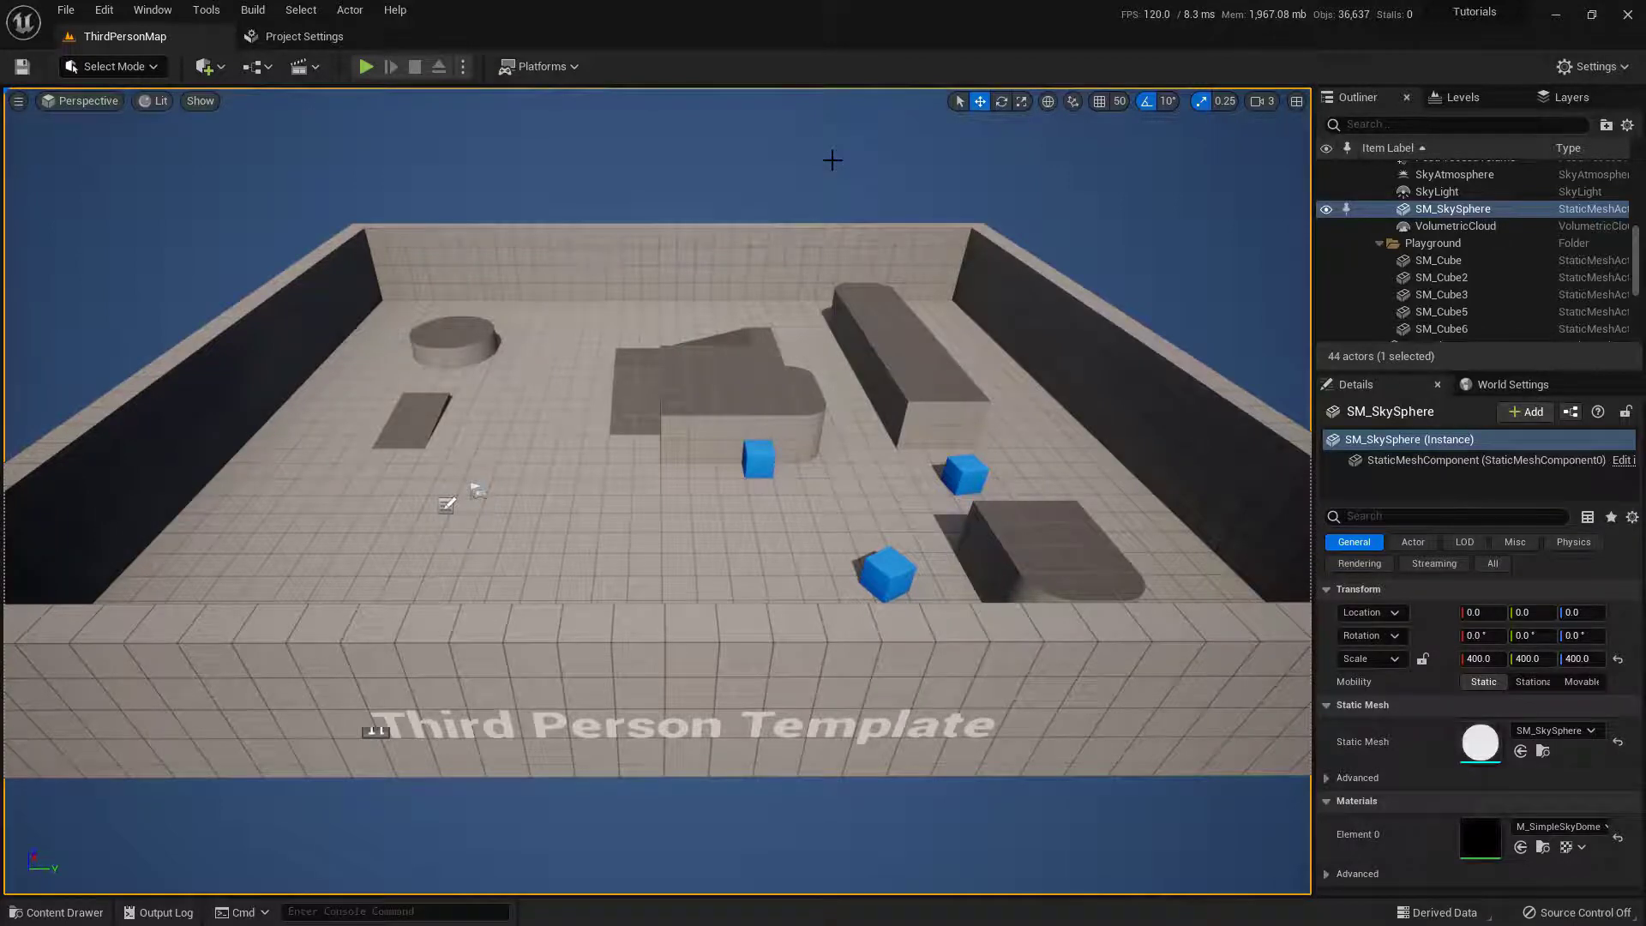
key(f)
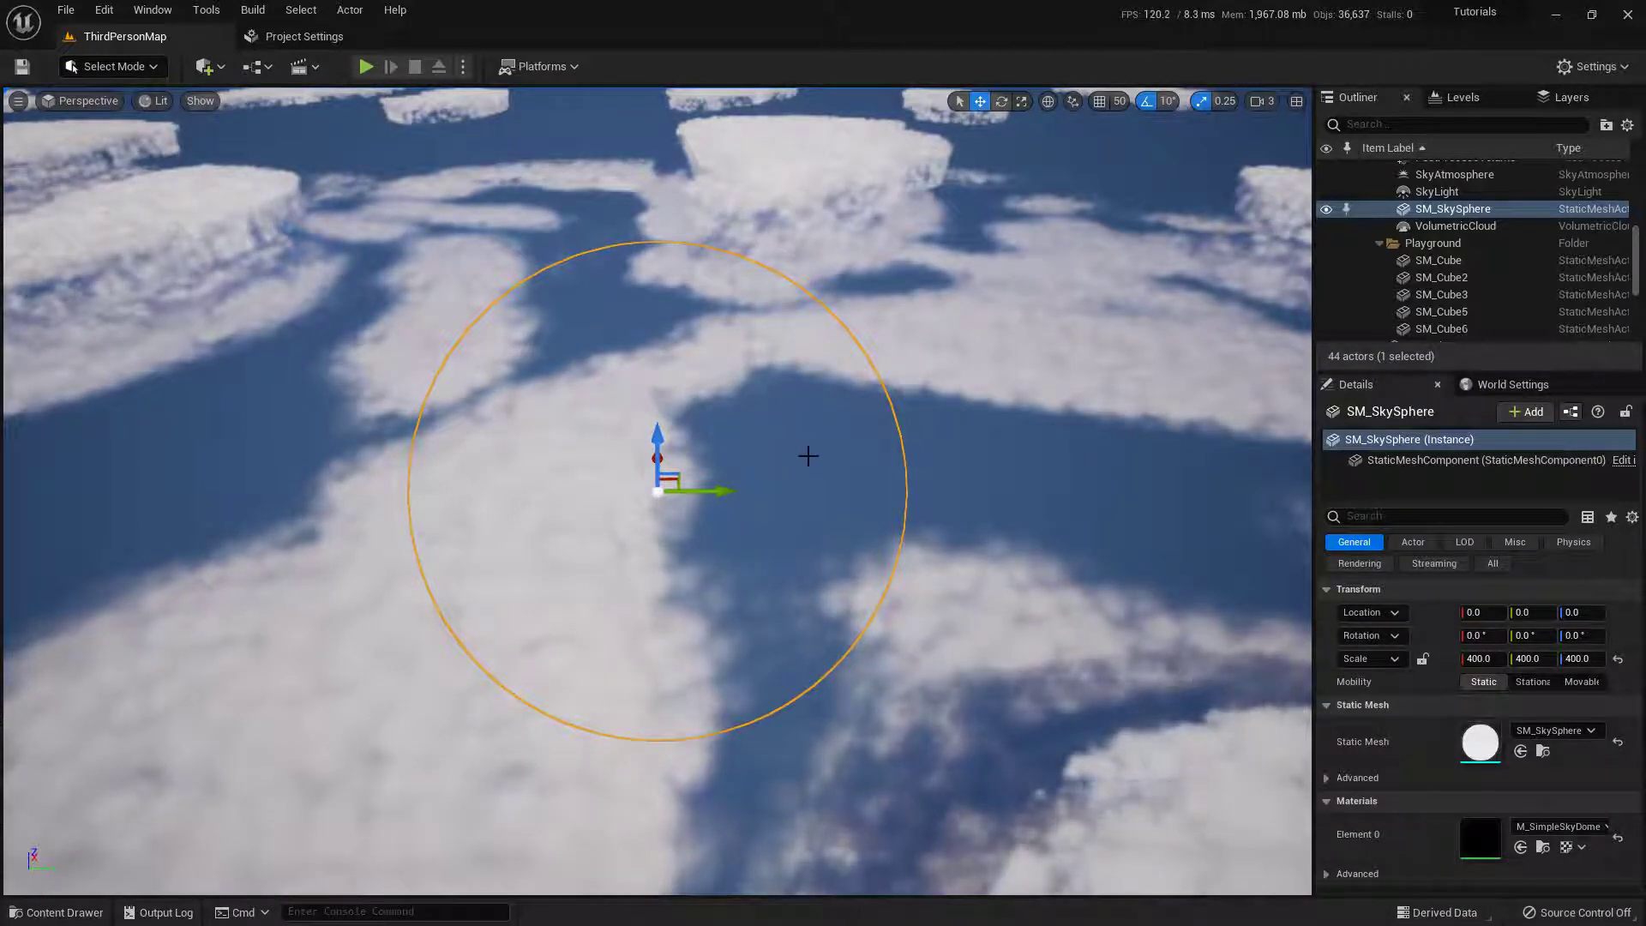
mouse_move(844, 293)
mouse_down()
mouse_move(789, 257)
mouse_move(775, 699)
mouse_move(669, 260)
mouse_up()
mouse_move(1172, 123)
mouse_down()
mouse_move(1054, 219)
mouse_move(1112, 216)
mouse_up()
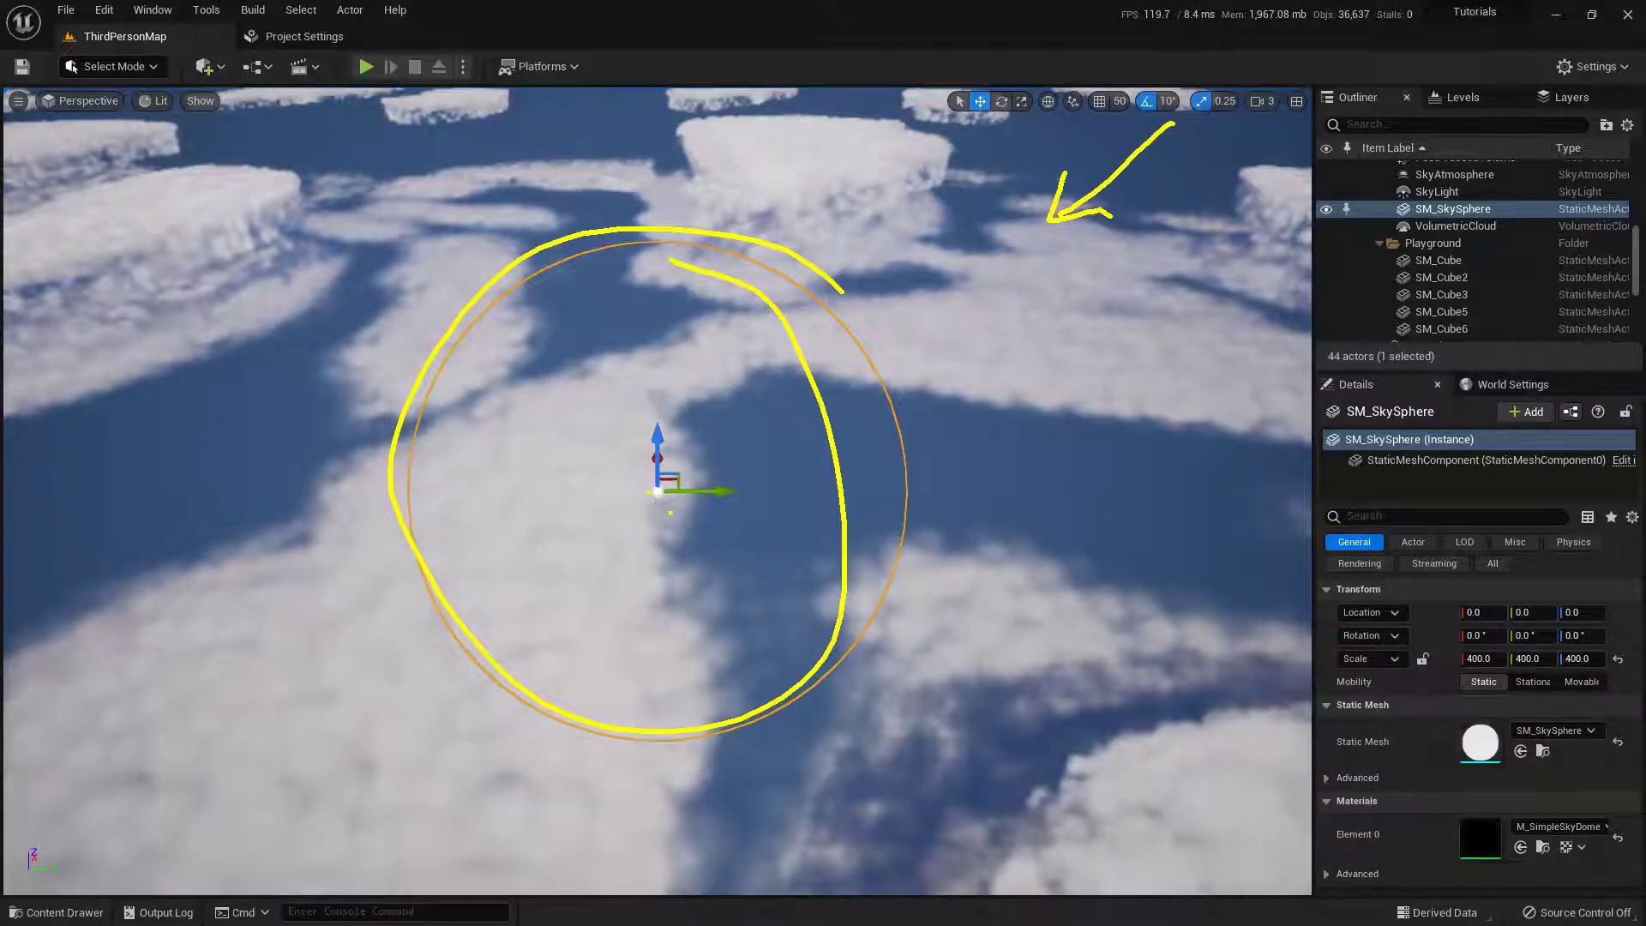
key(Escape)
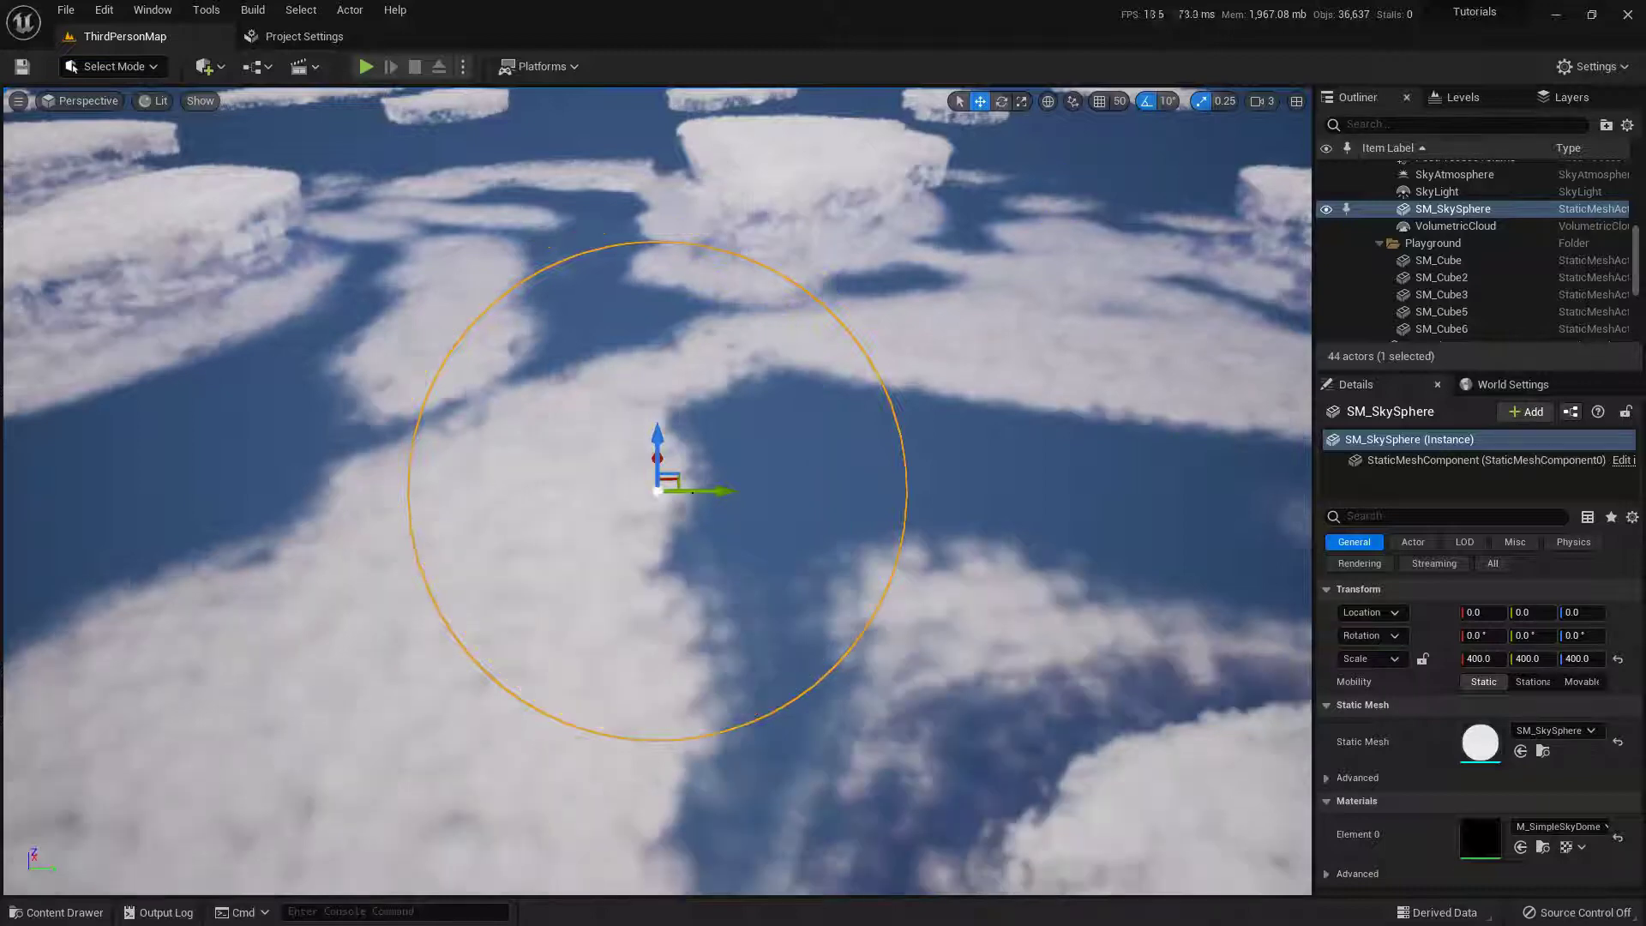
Bring the view back to the arena, and frame the selected SM_SkySphere once more.
mouse_move(756, 505)
right_down()
mouse_move(788, 475)
mouse_move(756, 490)
right_up()
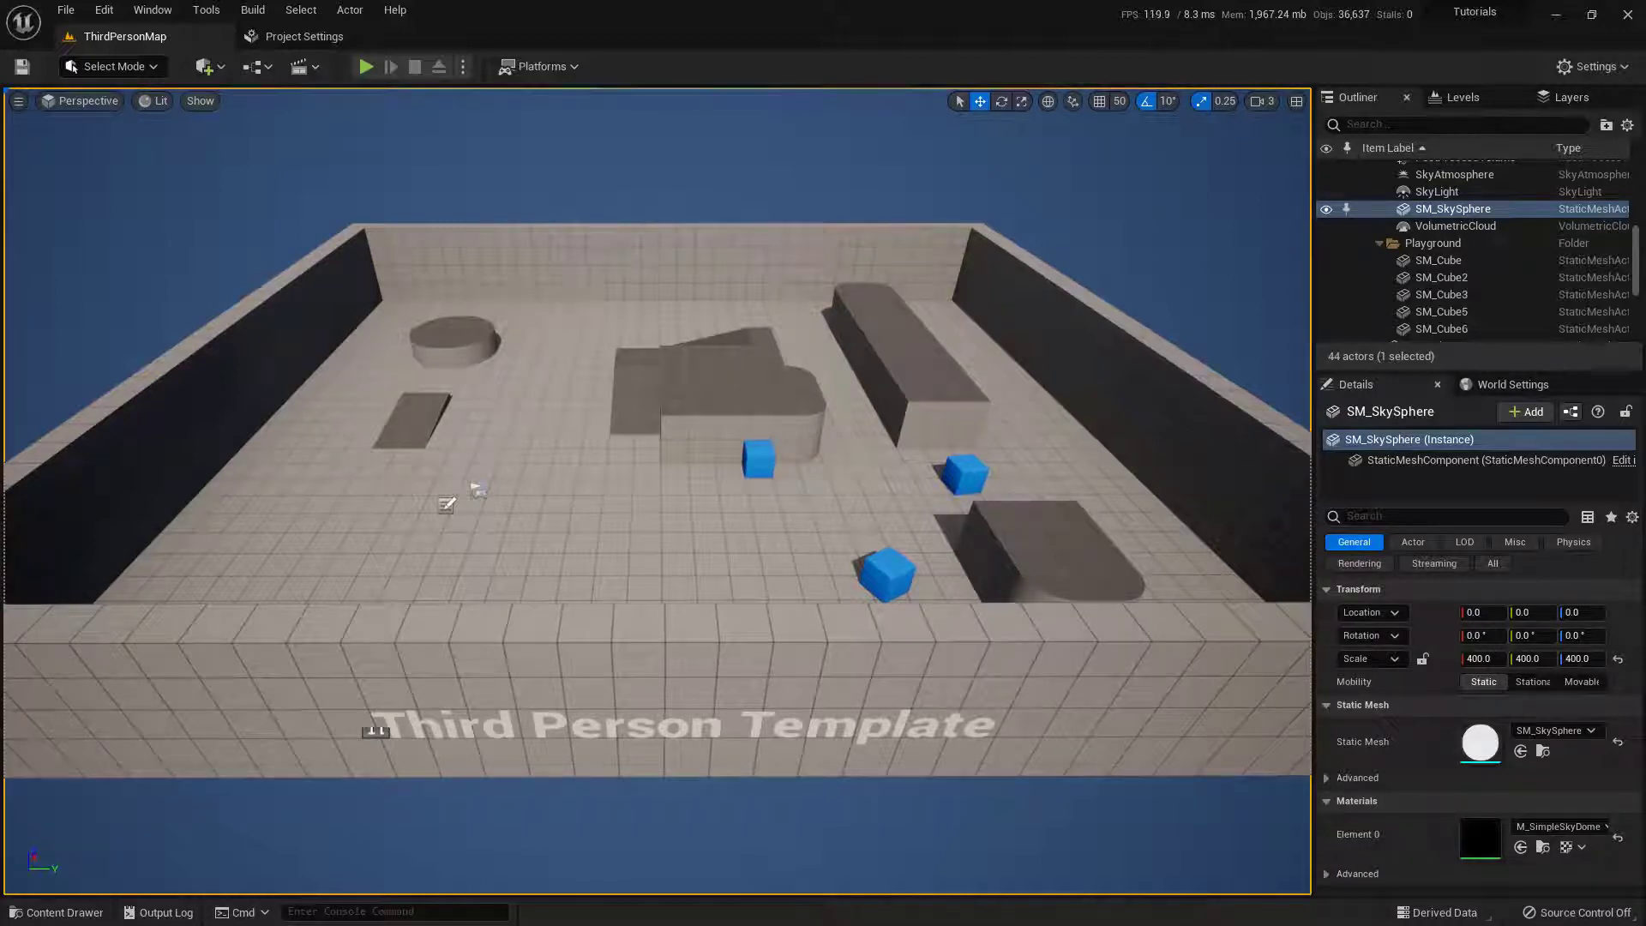
key(f)
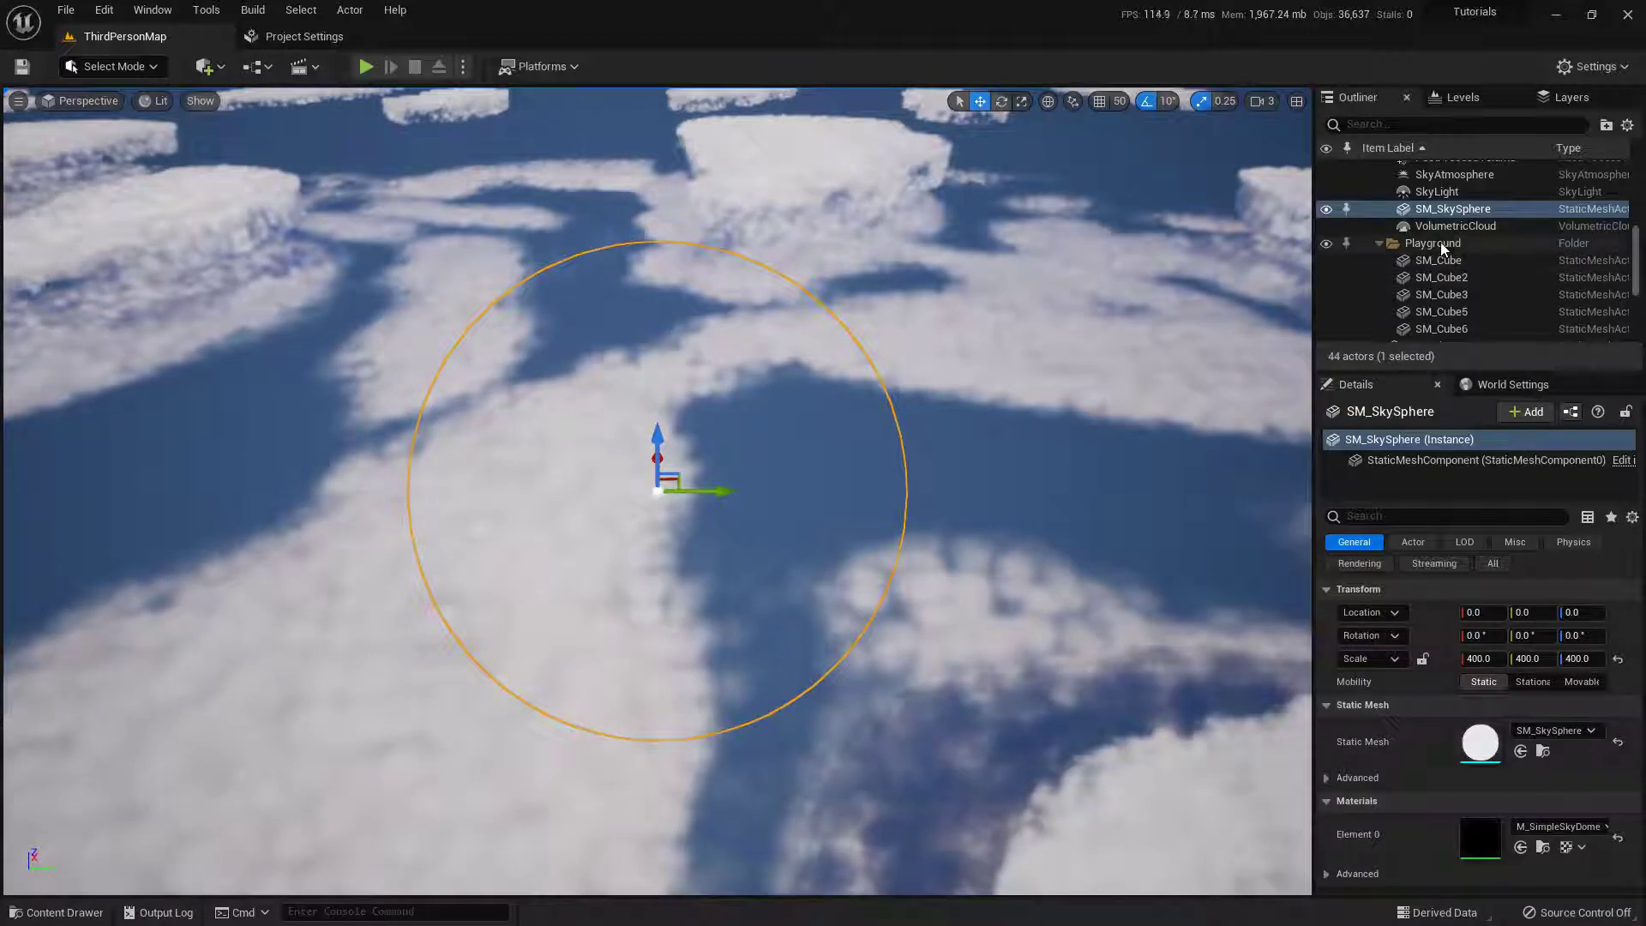
Select JumpThruHoops2 by its name in the list of actors, frame it, and orbit the camera around it.
scroll(1440, 248, down, 5)
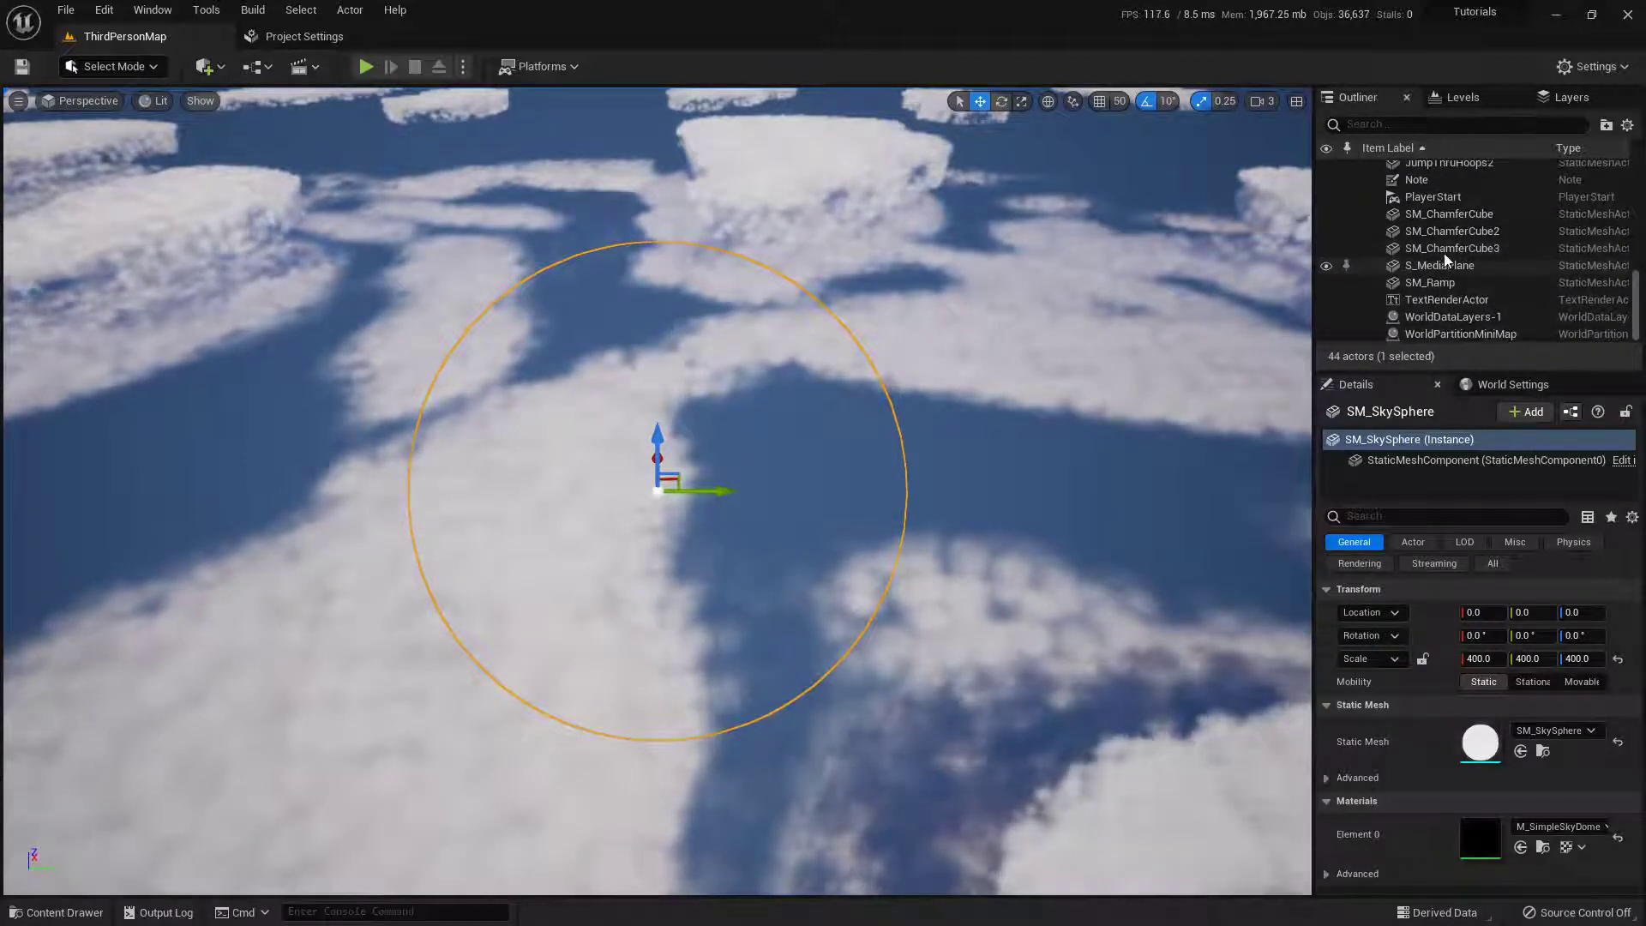
scroll(1444, 247, up, 3)
scroll(1478, 283, up, 3)
click(1453, 326)
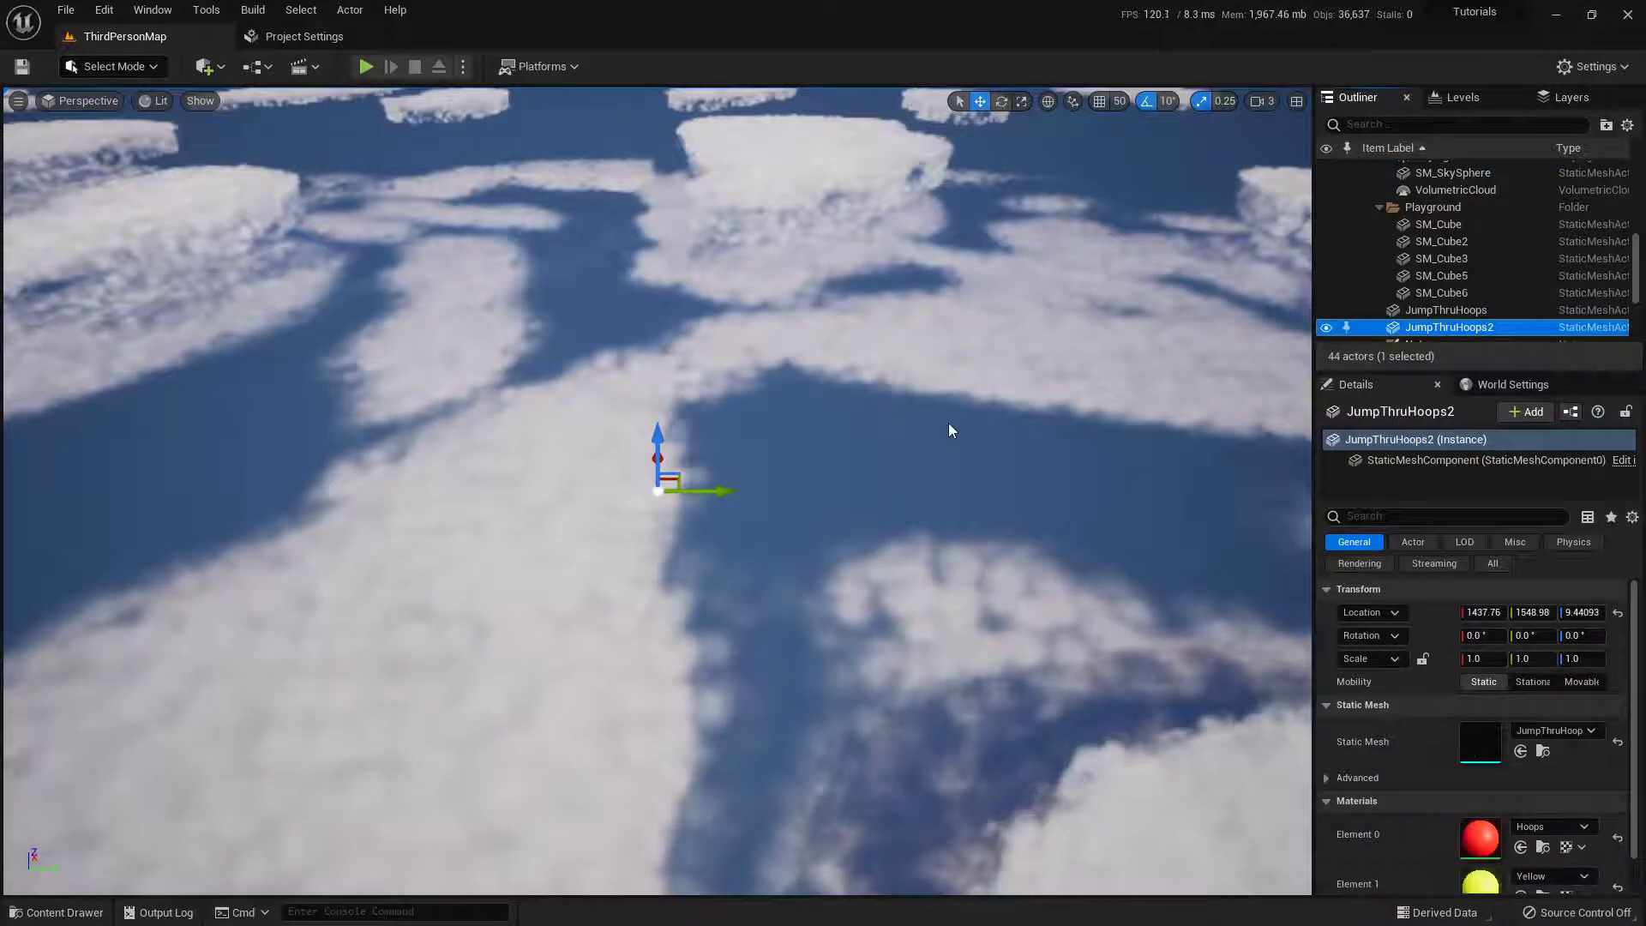
key(f)
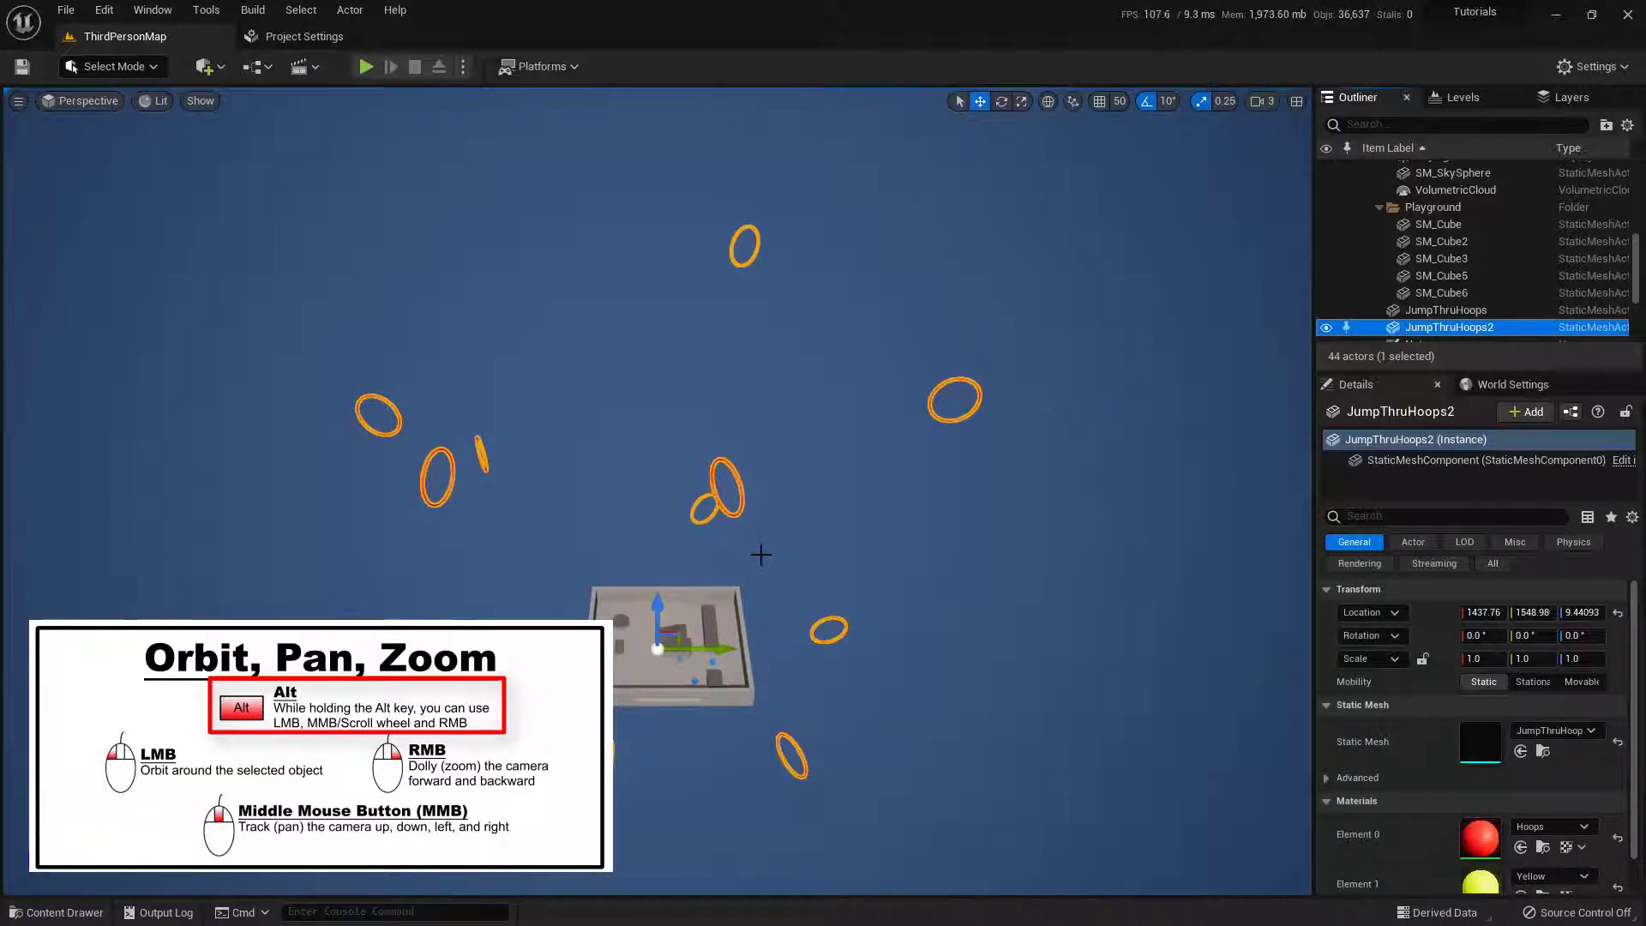
alt+drag(762, 545, 913, 463)
alt+drag(844, 412, 750, 662)
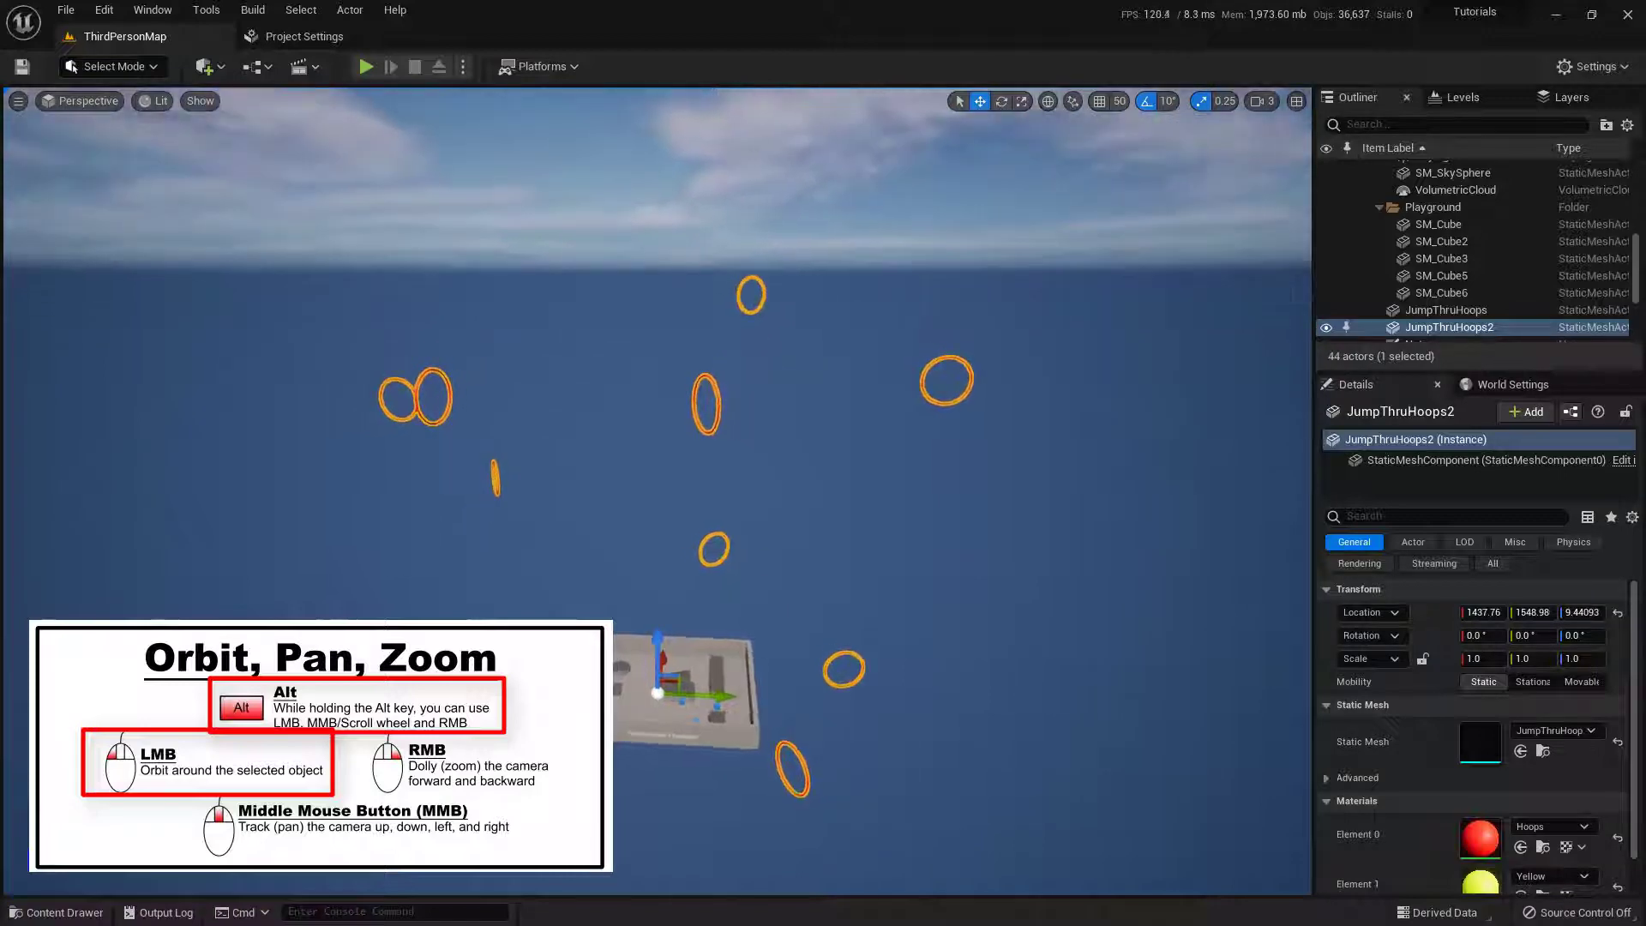
Select the blue cube beside the central platform in the arena, frame it, and orbit around it.
click(689, 722)
key(f)
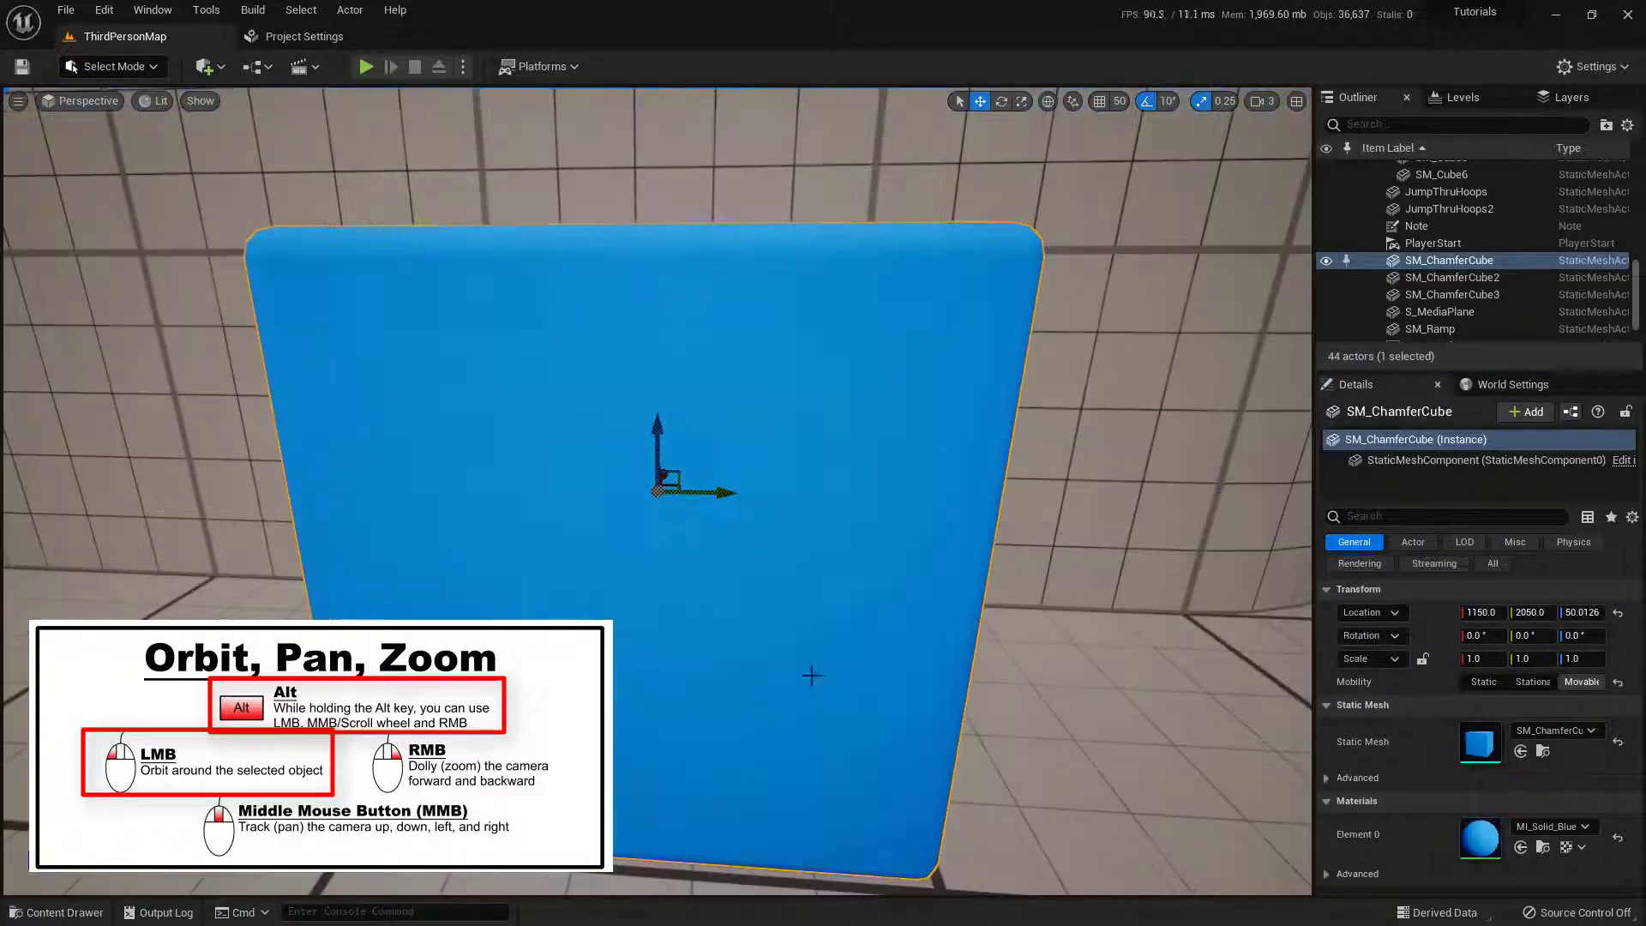
alt+drag(485, 566, 309, 480)
alt+drag(771, 501, 917, 566)
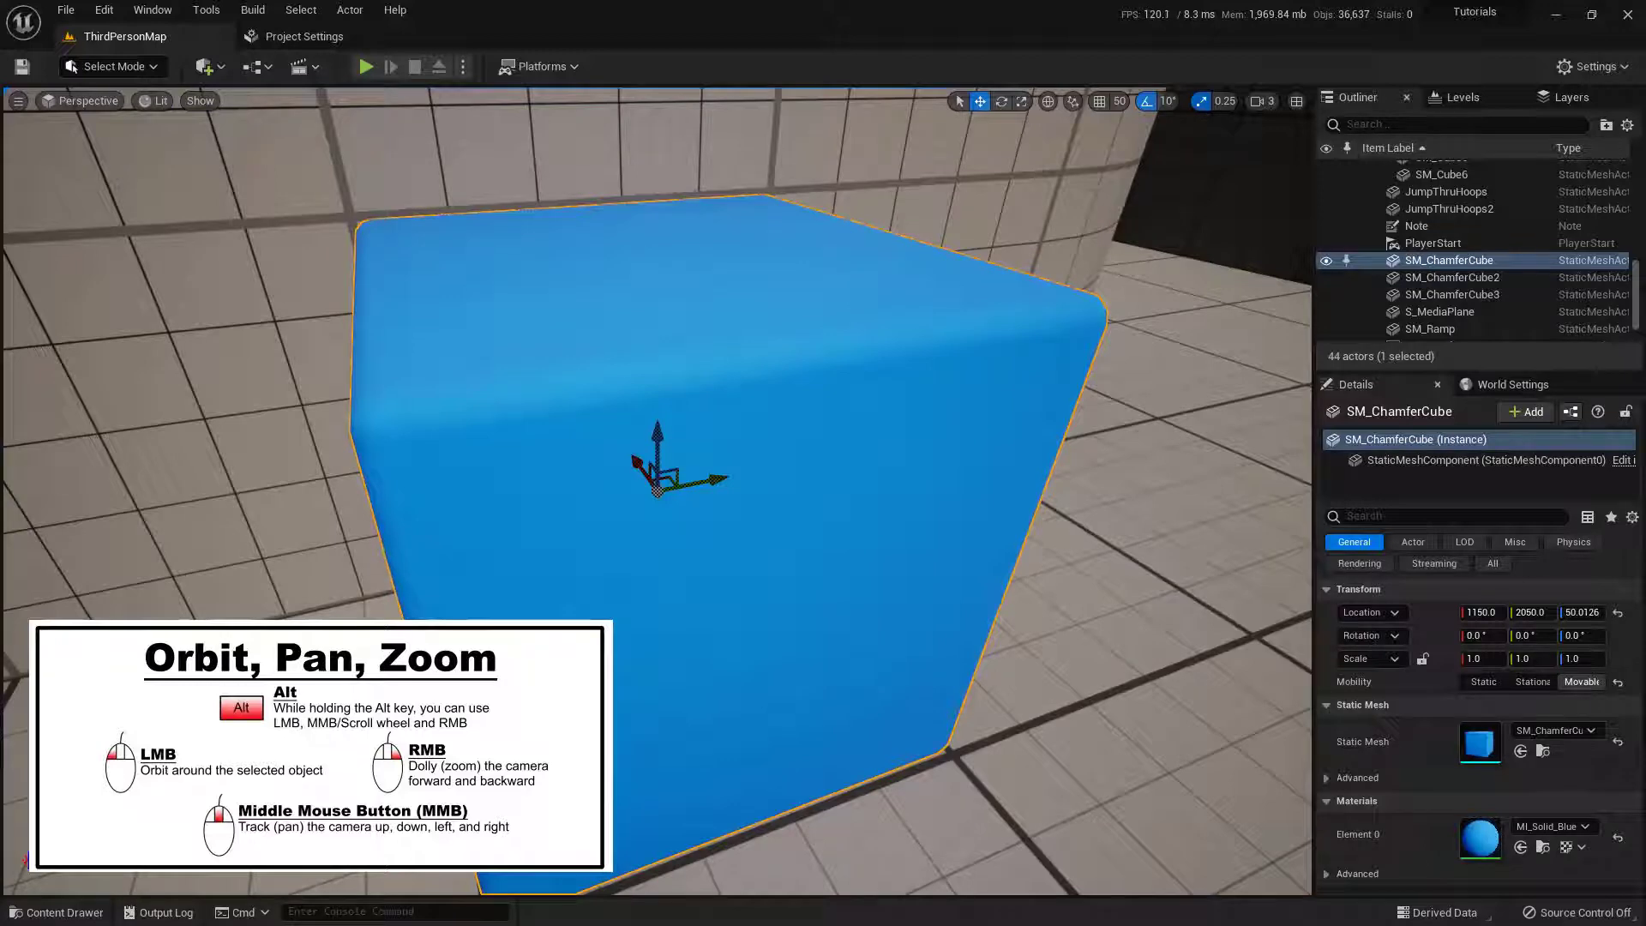
Dolly the camera away from and towards the selected blue cube, and orbit around to its other side.
alt+scroll(657, 480, down, 3)
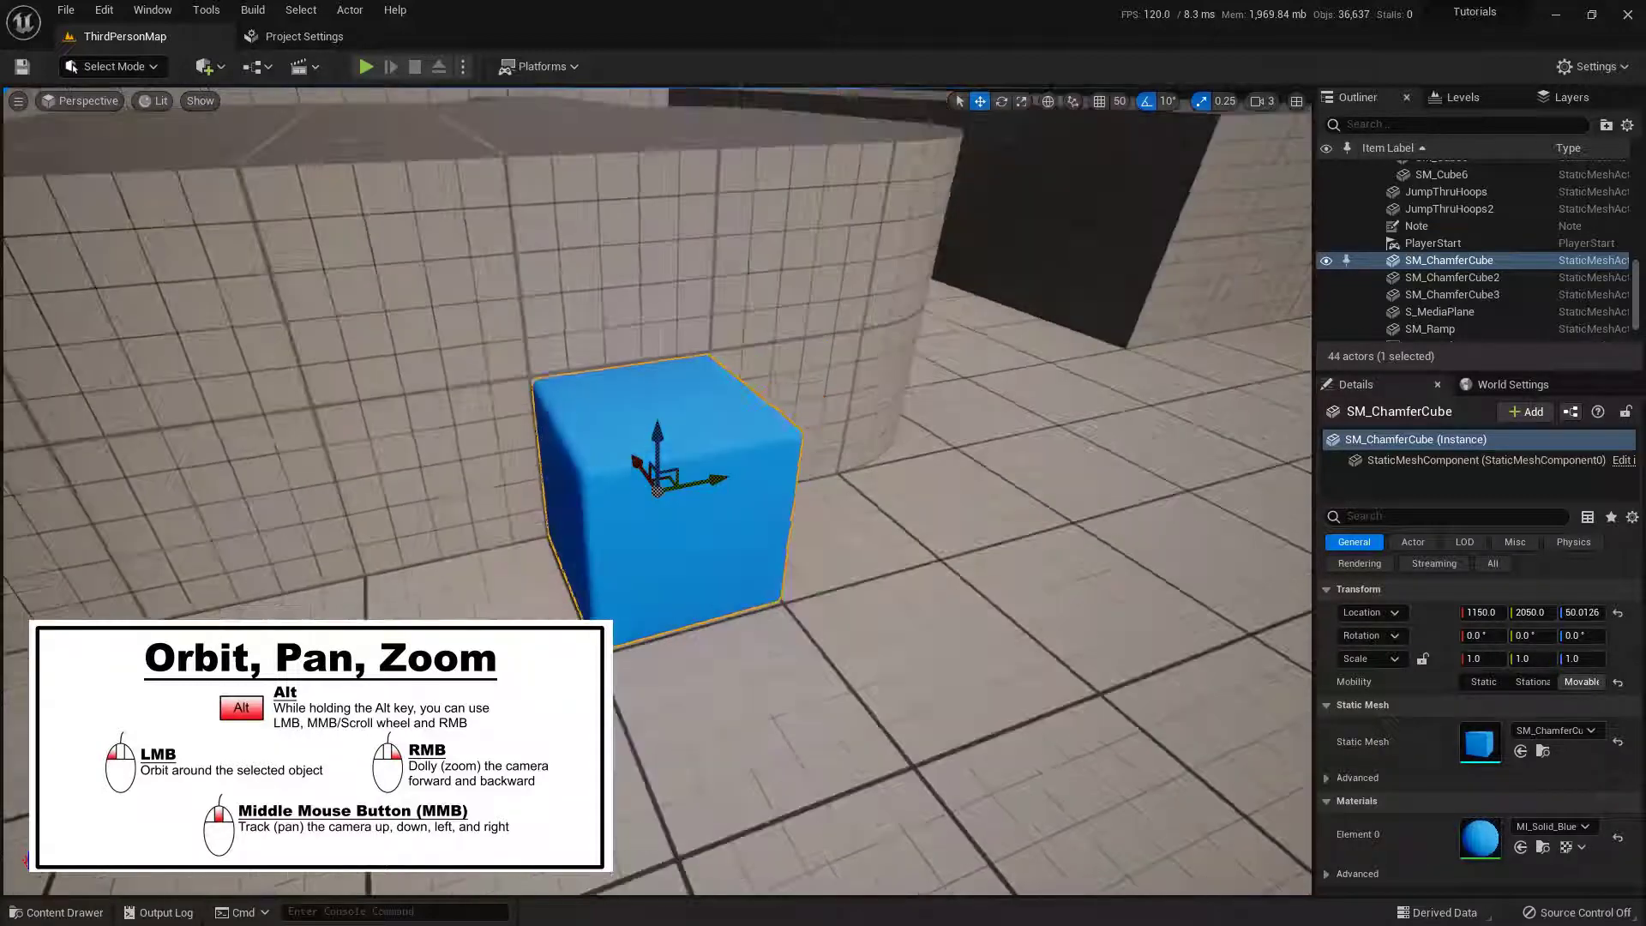
alt+scroll(658, 485, down, 4)
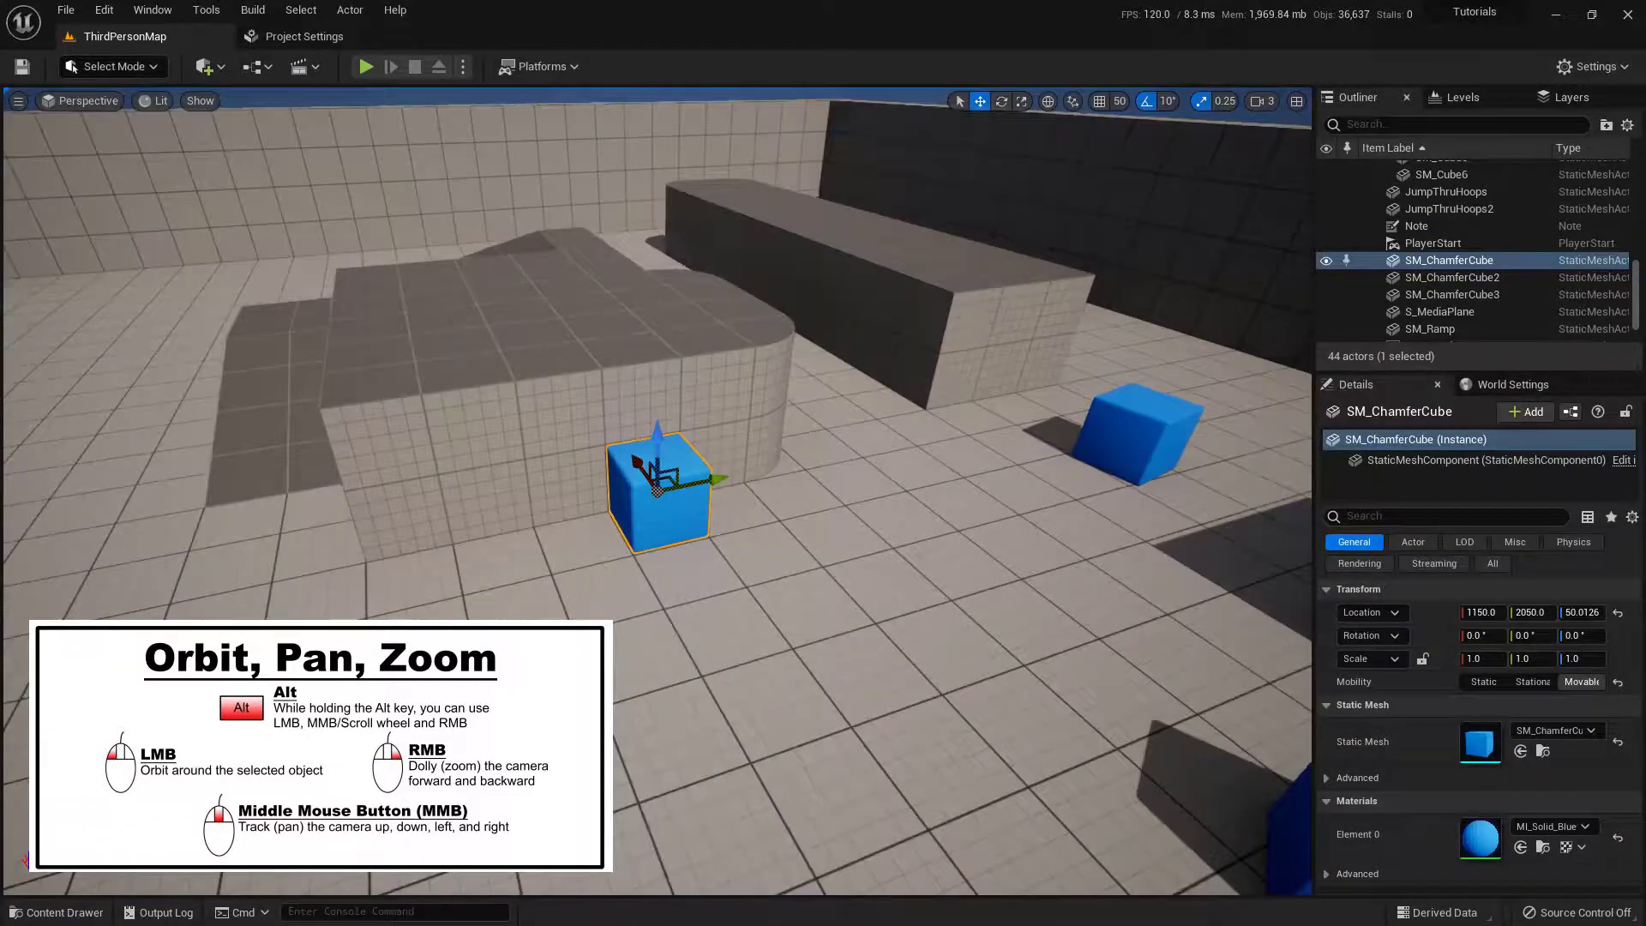
alt+right_drag(657, 491, 708, 490)
alt+scroll(657, 480, down, 3)
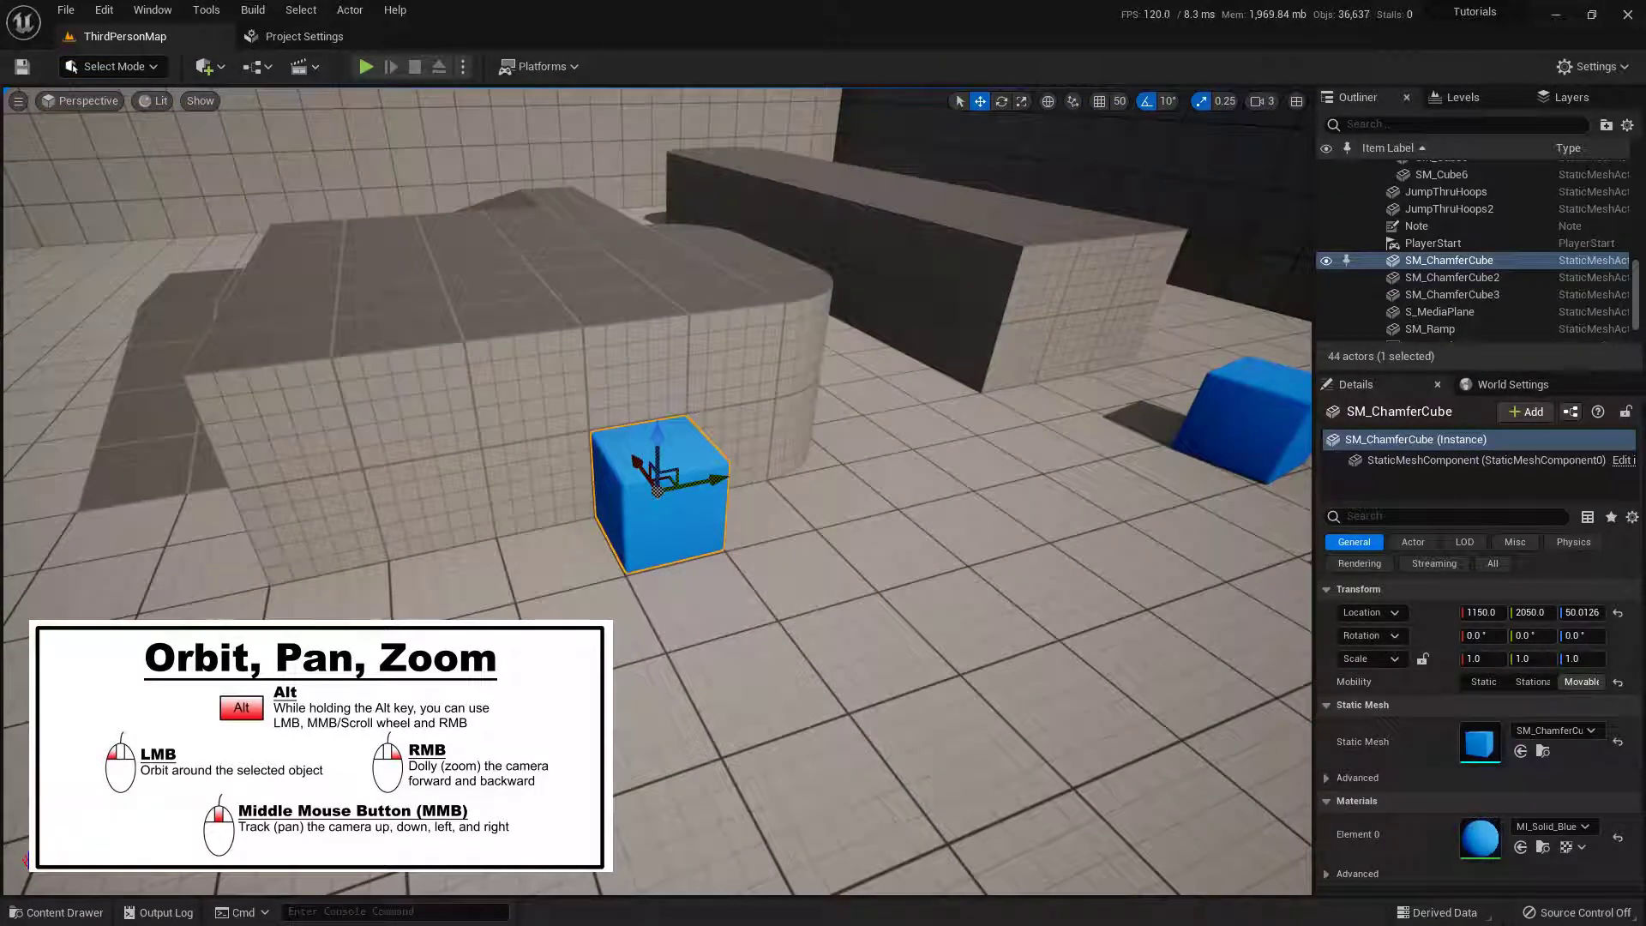
mouse_move(555, 569)
alt+mouse_down()
mouse_move(476, 523)
mouse_move(549, 557)
alt+mouse_up()
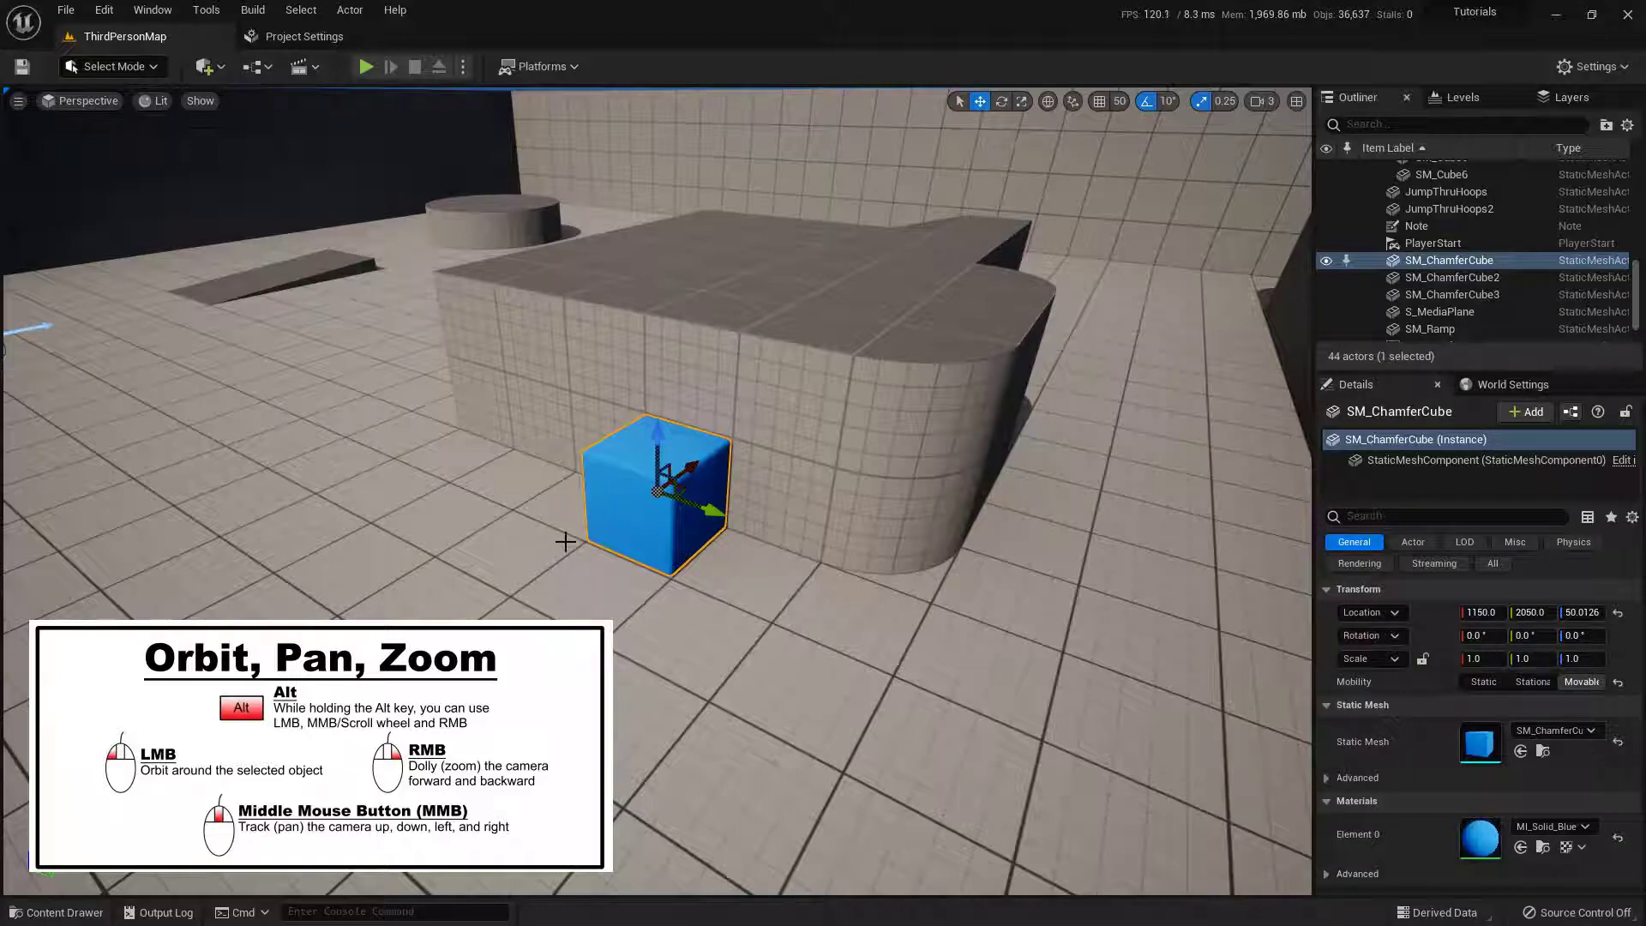
alt+right_drag(608, 539, 789, 653)
alt+right_drag(789, 653, 790, 653)
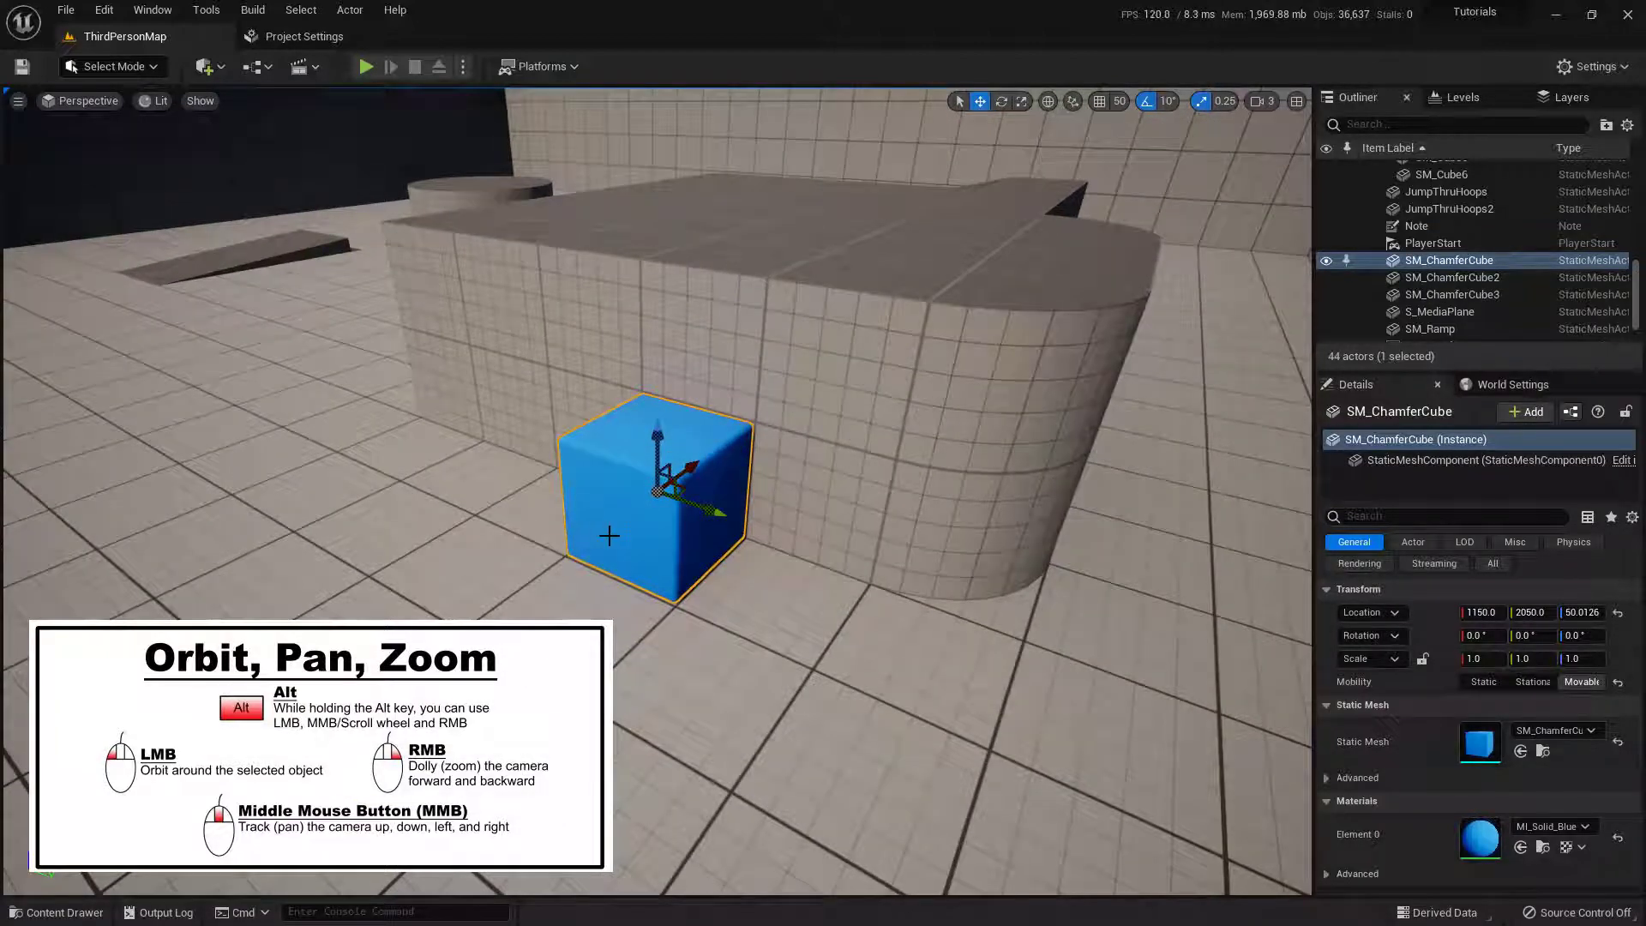
Track the camera sideways and vertically around the blue cube, and zoom out to show more of the arena.
mouse_move(614, 537)
alt+middle_down()
mouse_move(728, 533)
mouse_move(613, 535)
mouse_move(624, 544)
alt+middle_up()
alt+middle_drag(505, 533, 733, 571)
alt+middle_drag(881, 567, 927, 520)
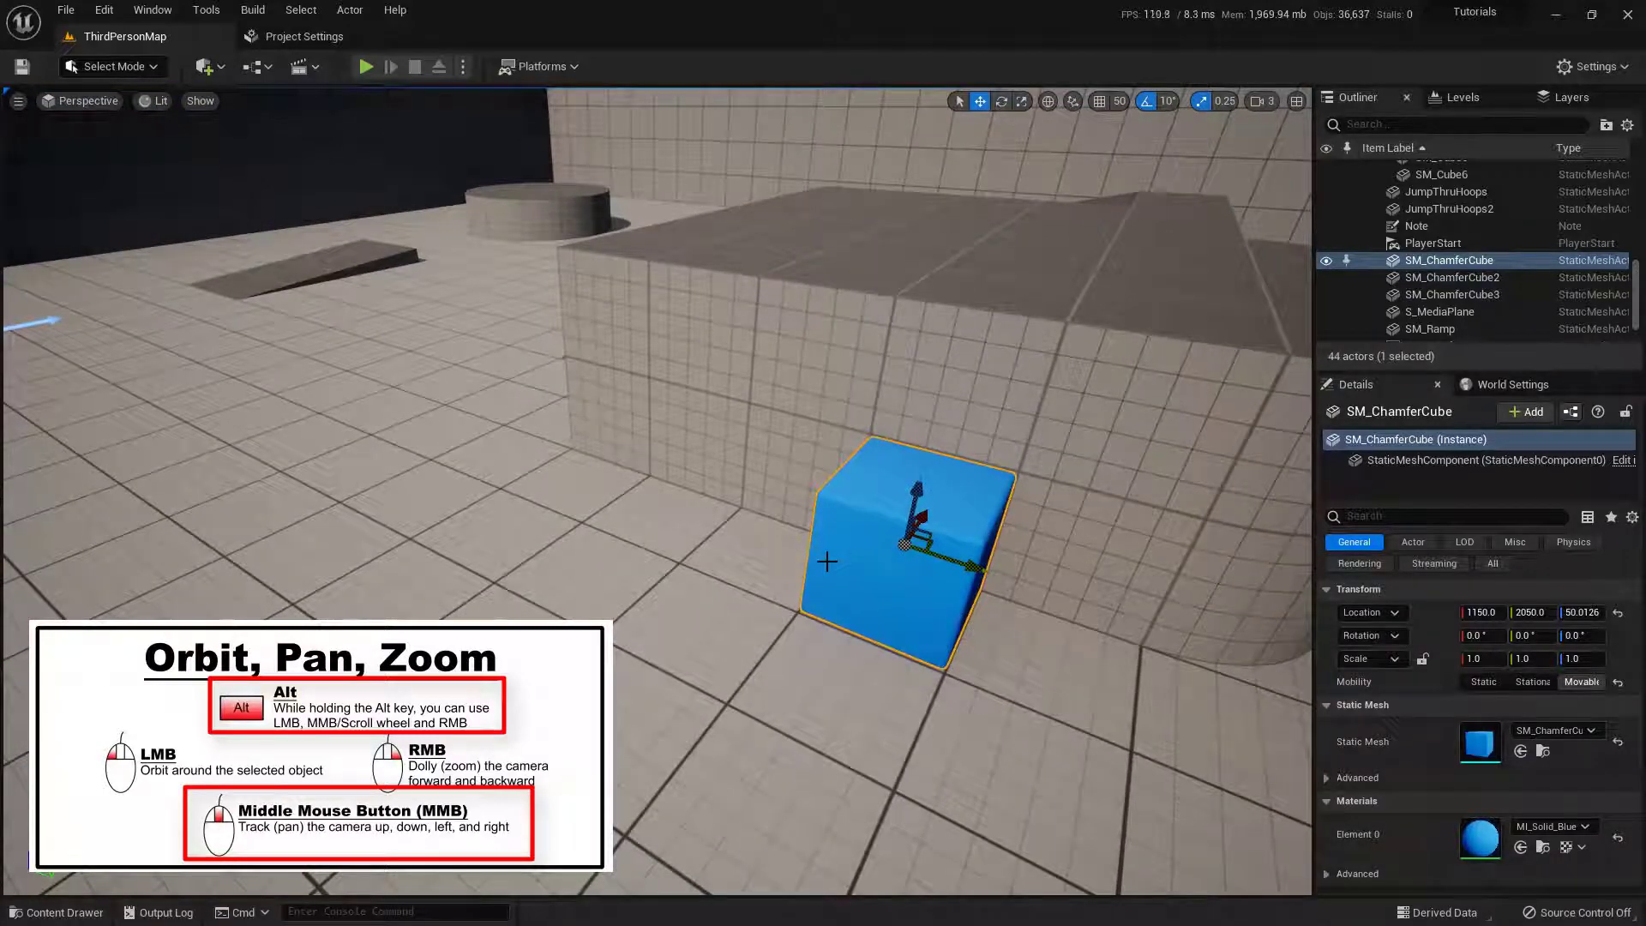
scroll(788, 564, down, 3)
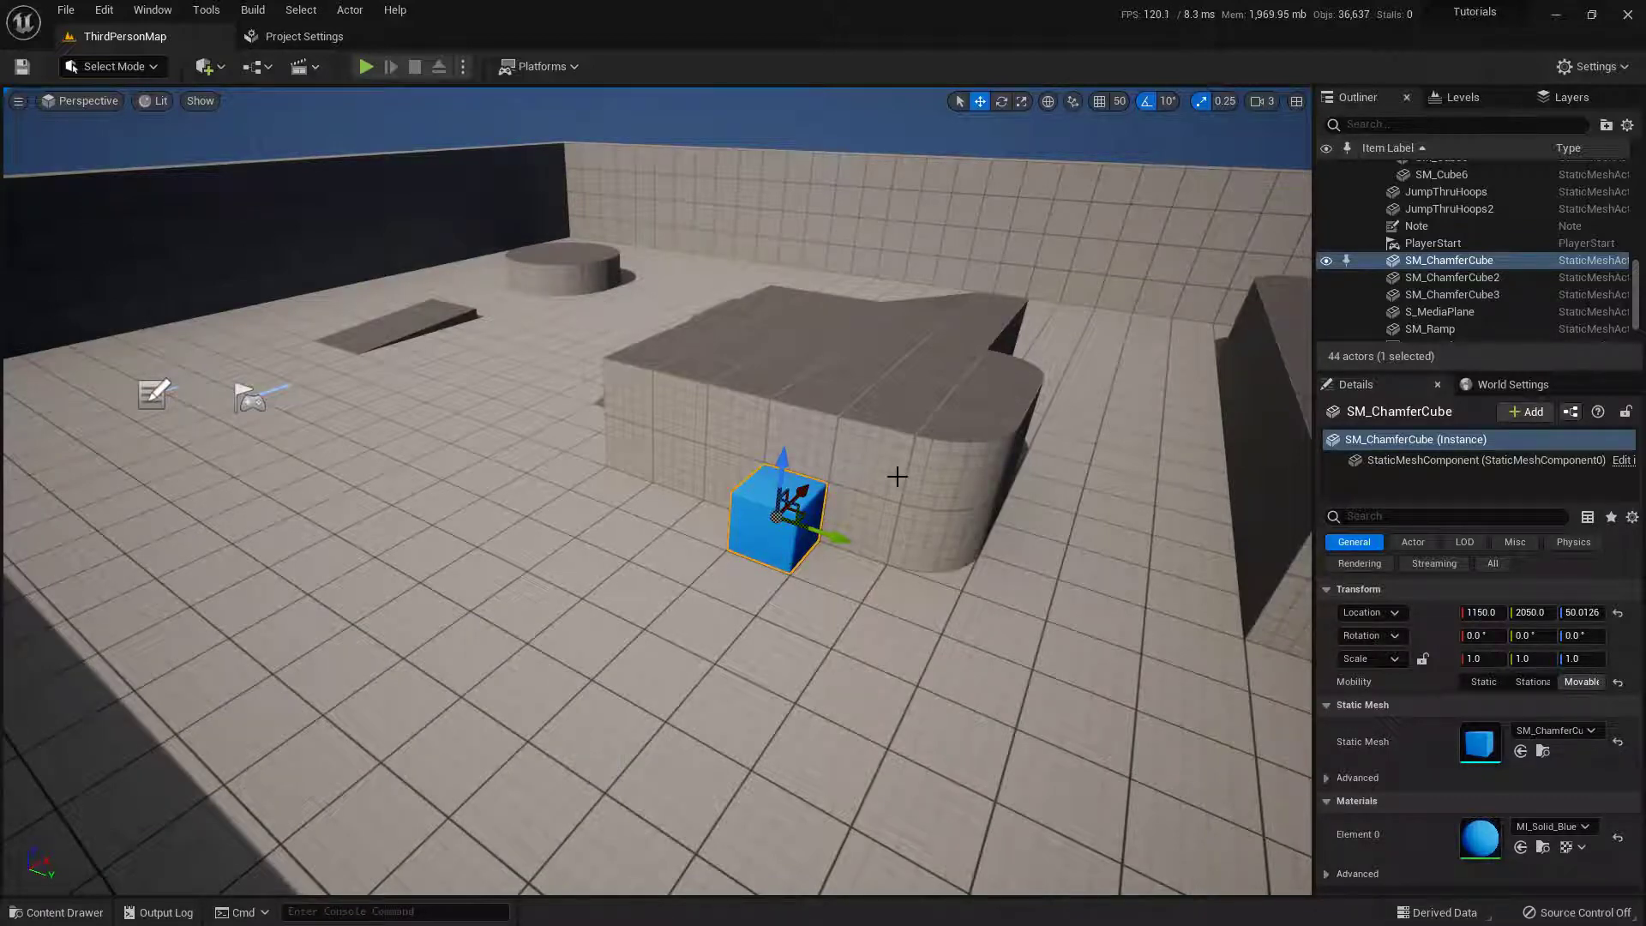
Fly the camera out of the arena to the large yellow hoop with game-style navigation, and look around the sky.
right_drag(897, 476, 747, 348)
key(w)
key(d)
right_drag(866, 351, 948, 366)
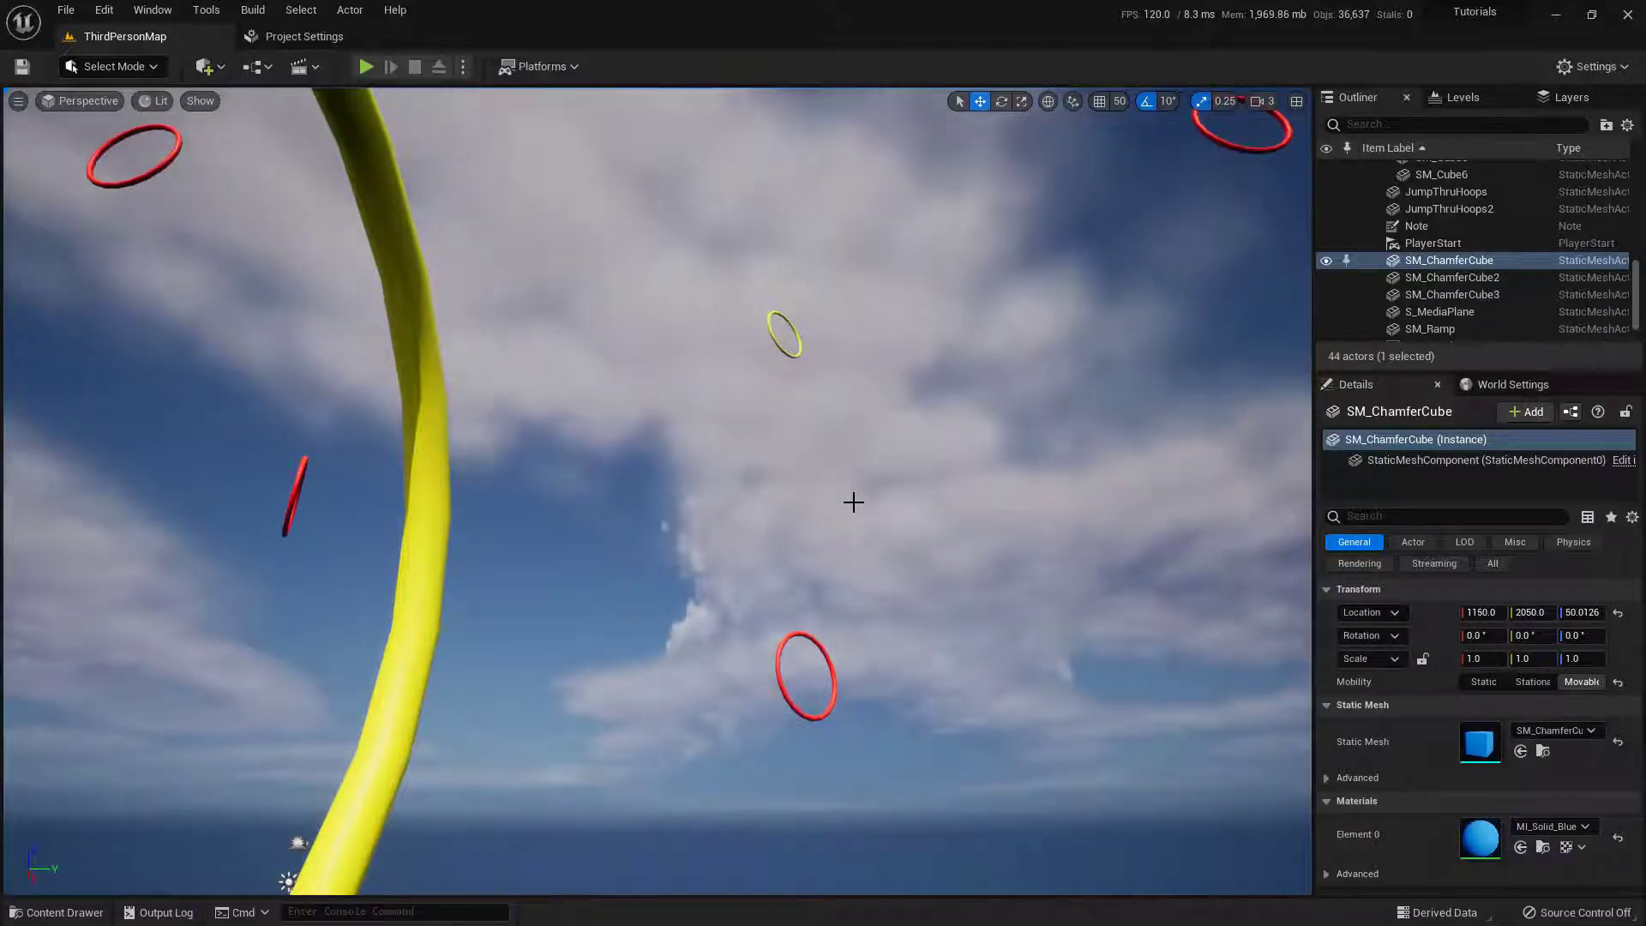
right_drag(760, 470, 776, 514)
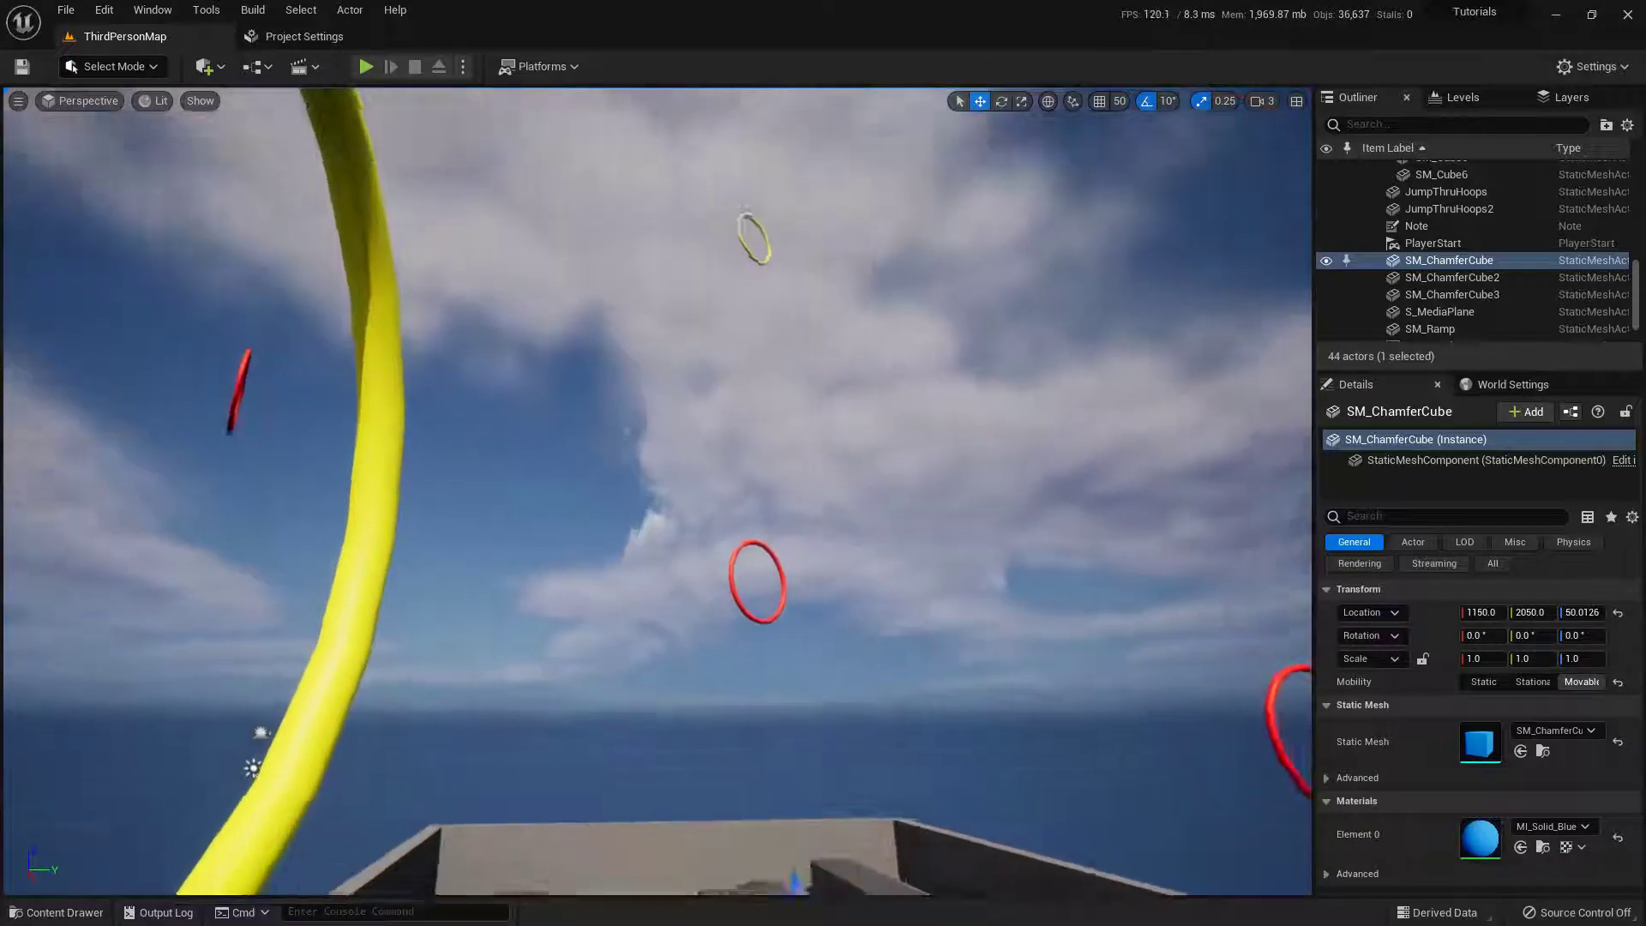
Focus back towards the arena, and select the central platform block SM_Cube4 and frame it.
key(f)
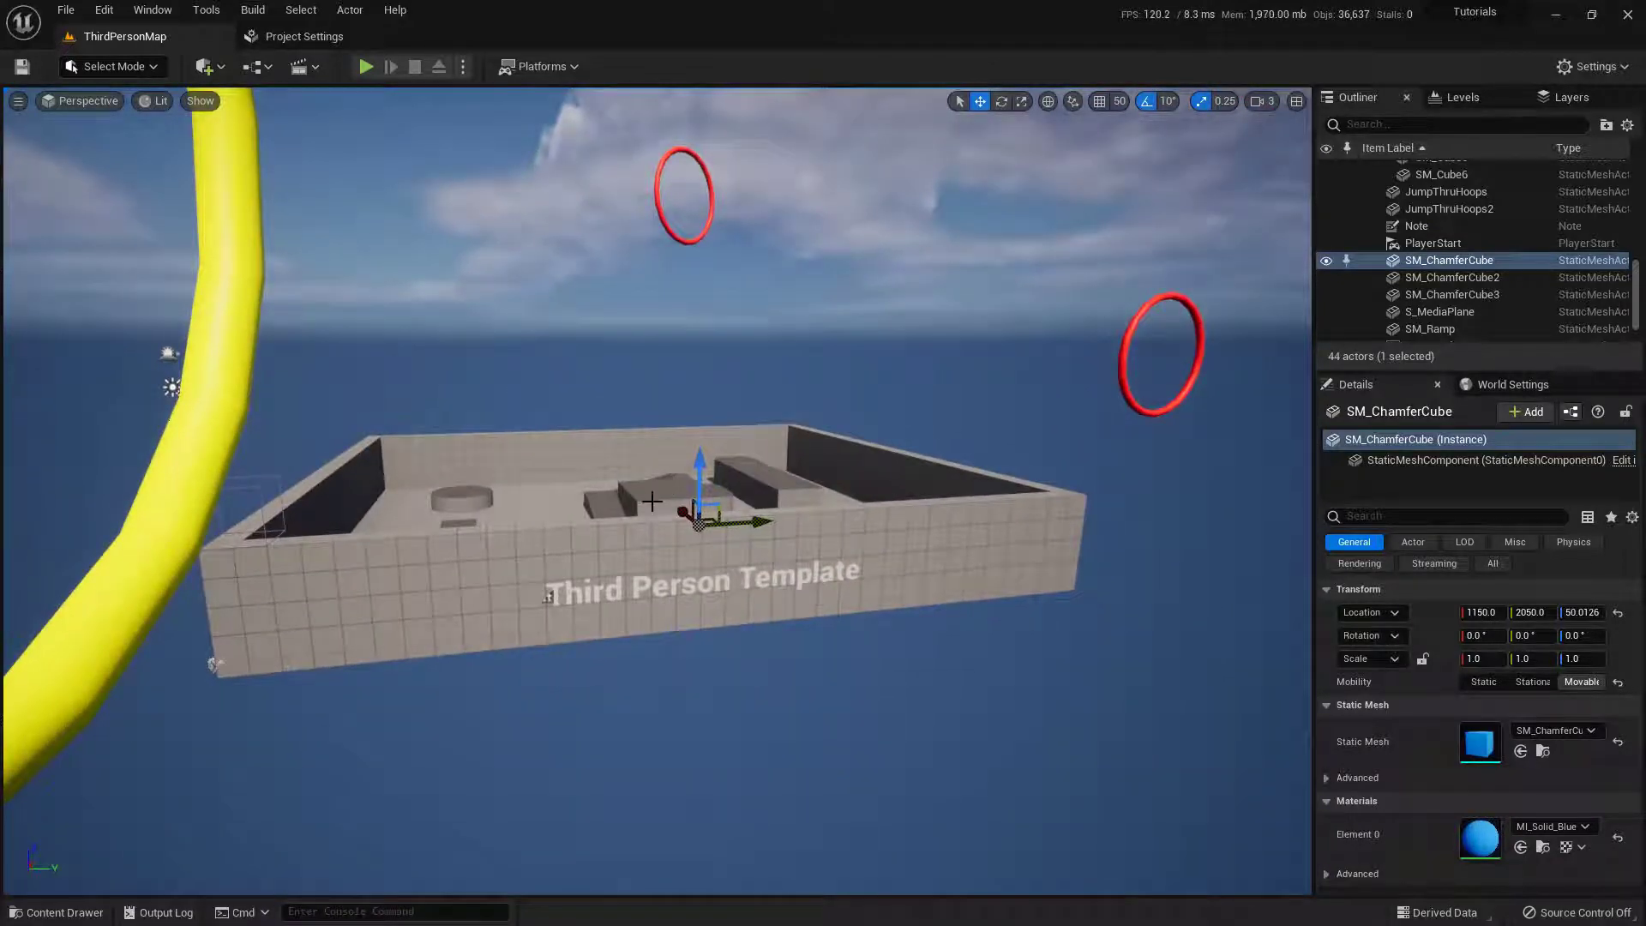
click(652, 501)
key(f)
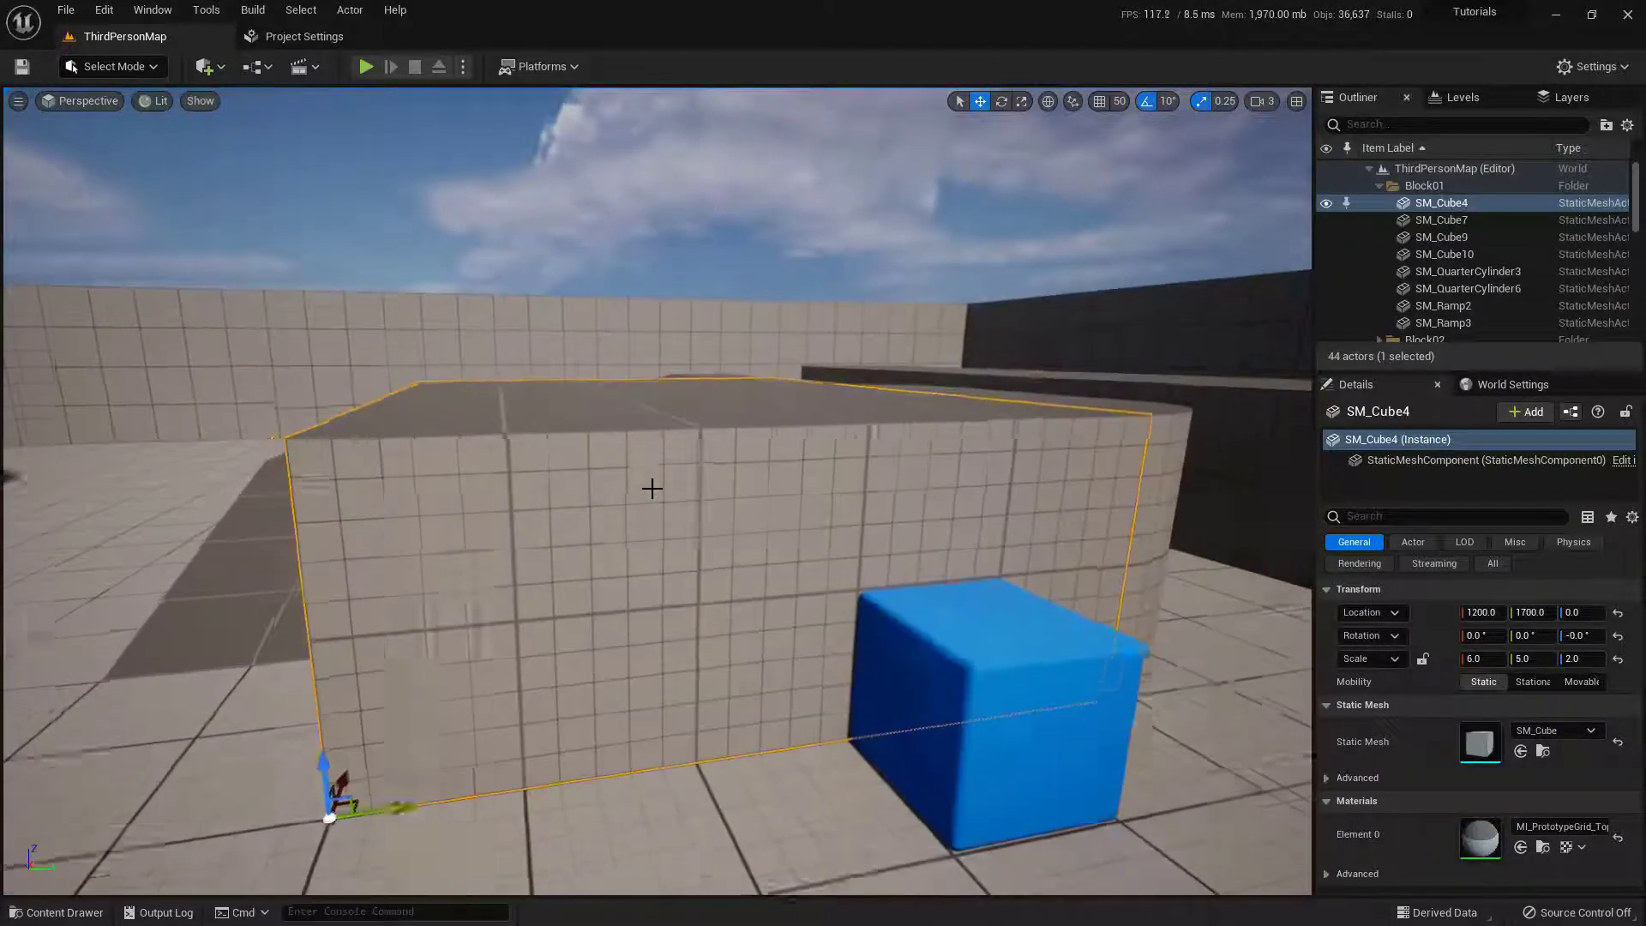